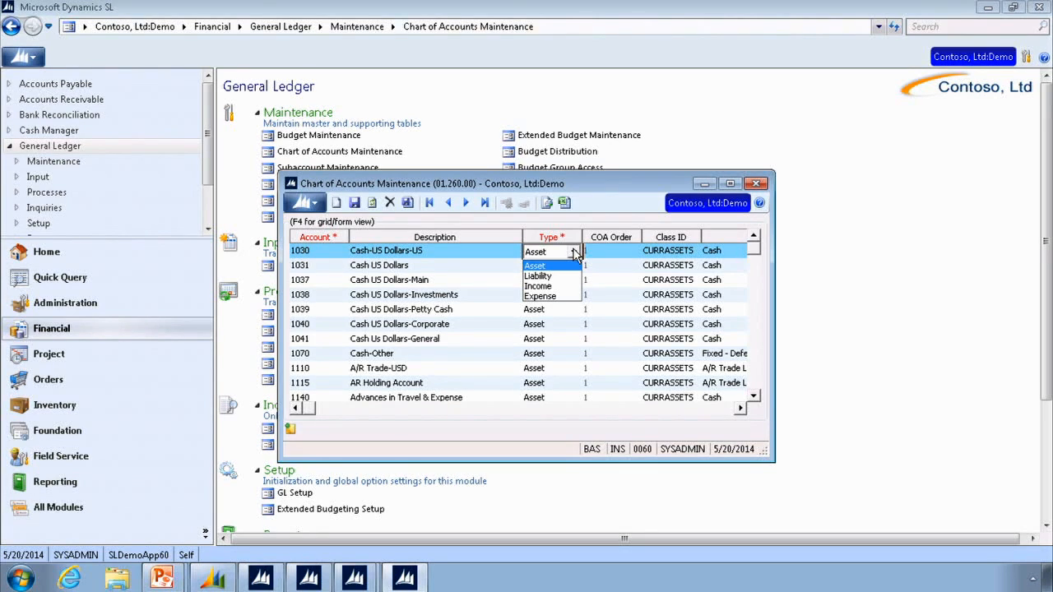
- Check the account type choices and the possible class IDs for account 1030, leaving its Asset and CURRASSETS values as they are
{"action": "left_click", "coordinate": [575, 252]}
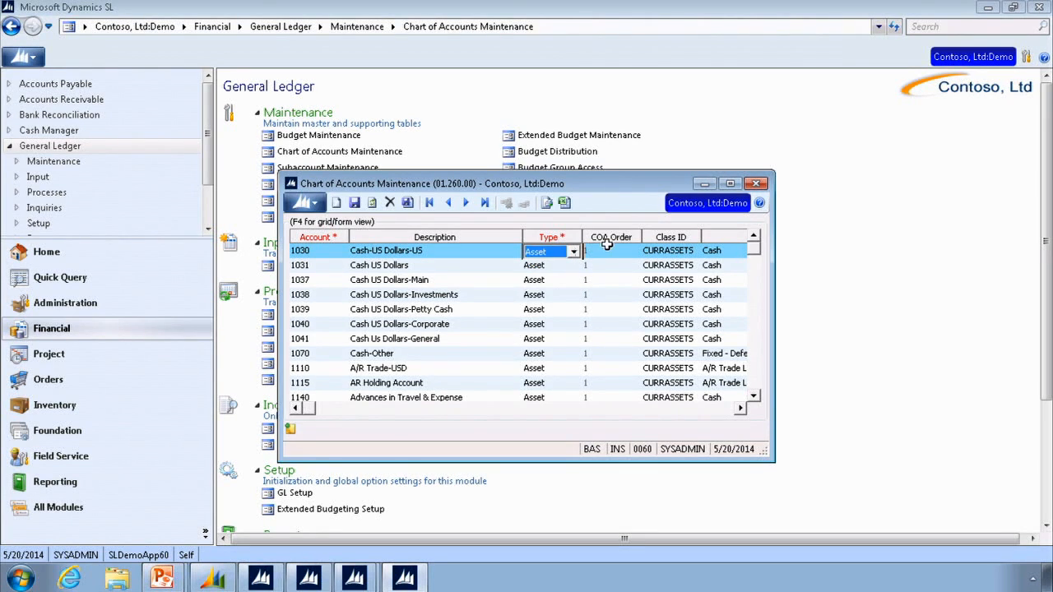
{"action": "left_click", "coordinate": [686, 250]}
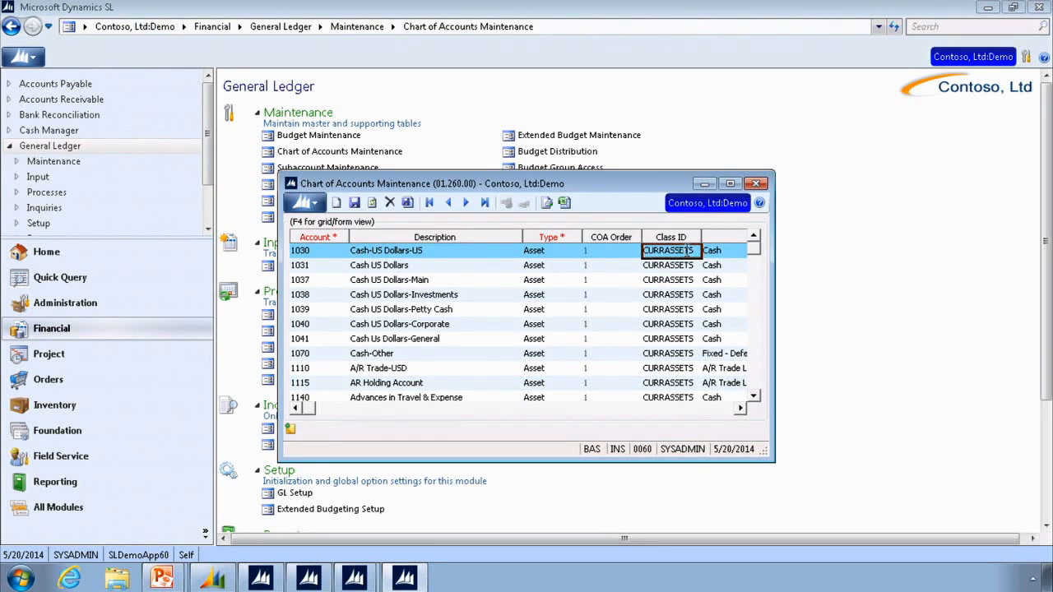
{"action": "key", "text": "F3"}
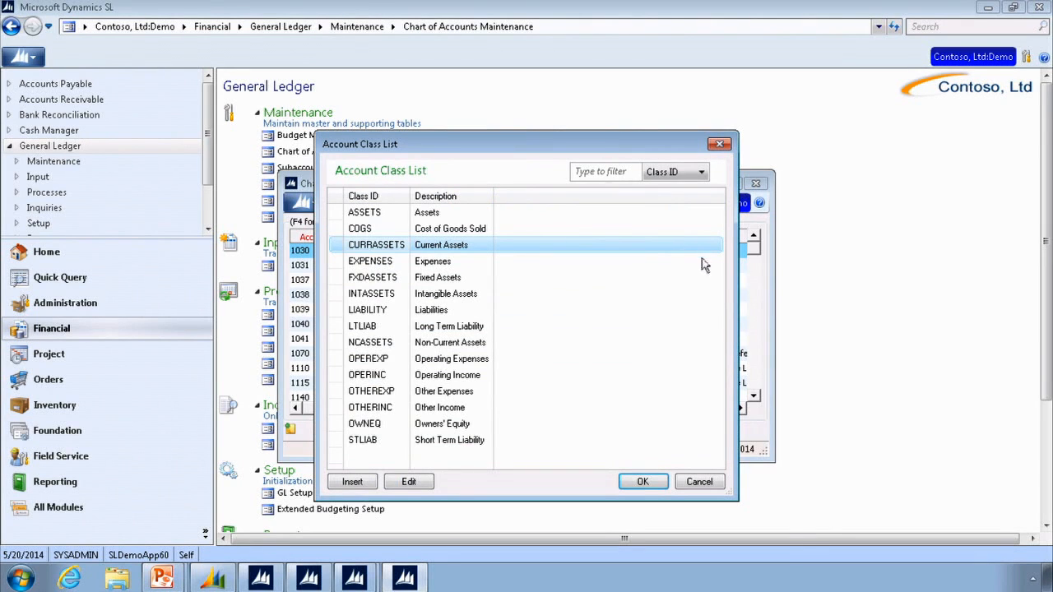
{"action": "left_click", "coordinate": [701, 487]}
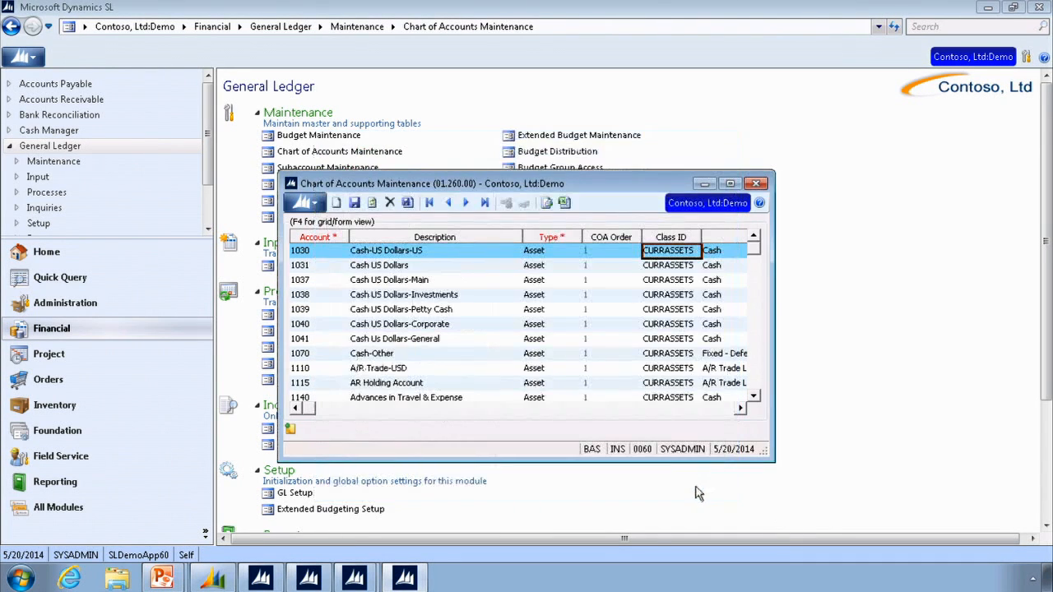
- Review the remaining chart of accounts columns, from Ratio Group through Currency, and return to the Account column
{"action": "left_click", "coordinate": [740, 409]}
{"action": "left_click", "coordinate": [740, 409]}
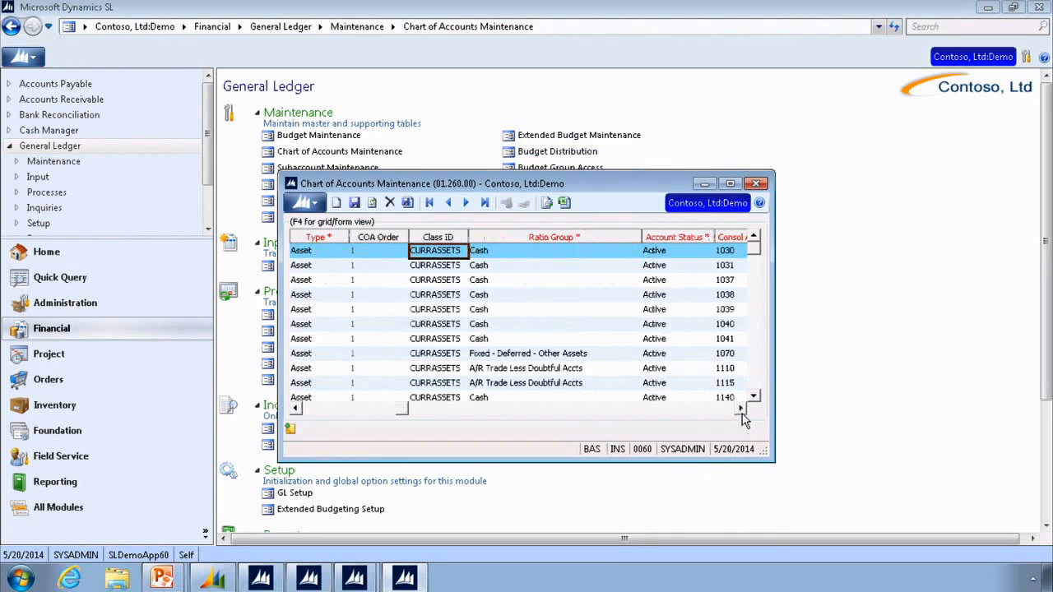
{"action": "left_click", "coordinate": [740, 409]}
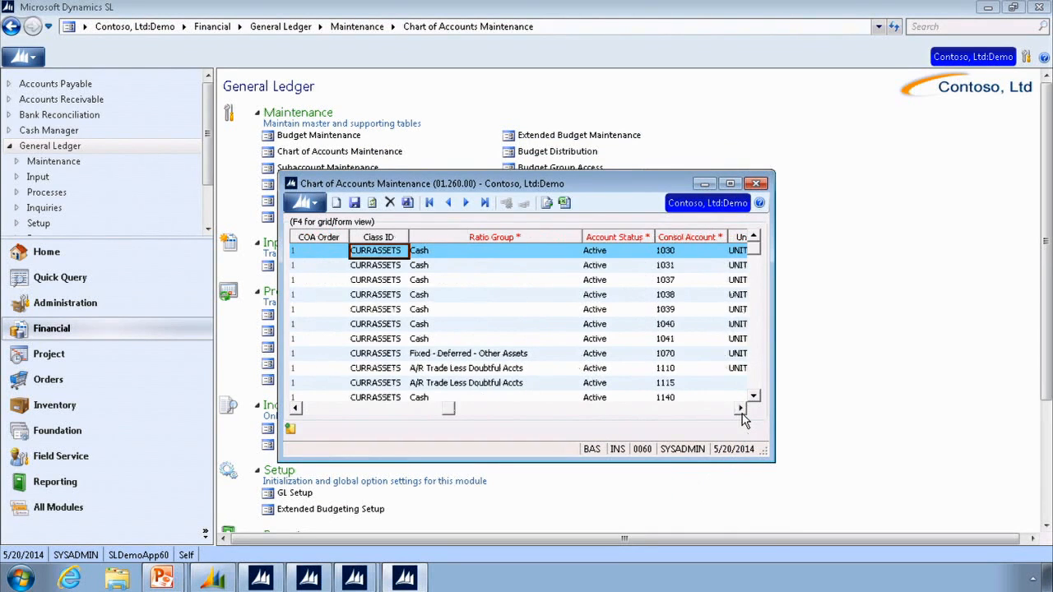
{"action": "left_click", "coordinate": [740, 409]}
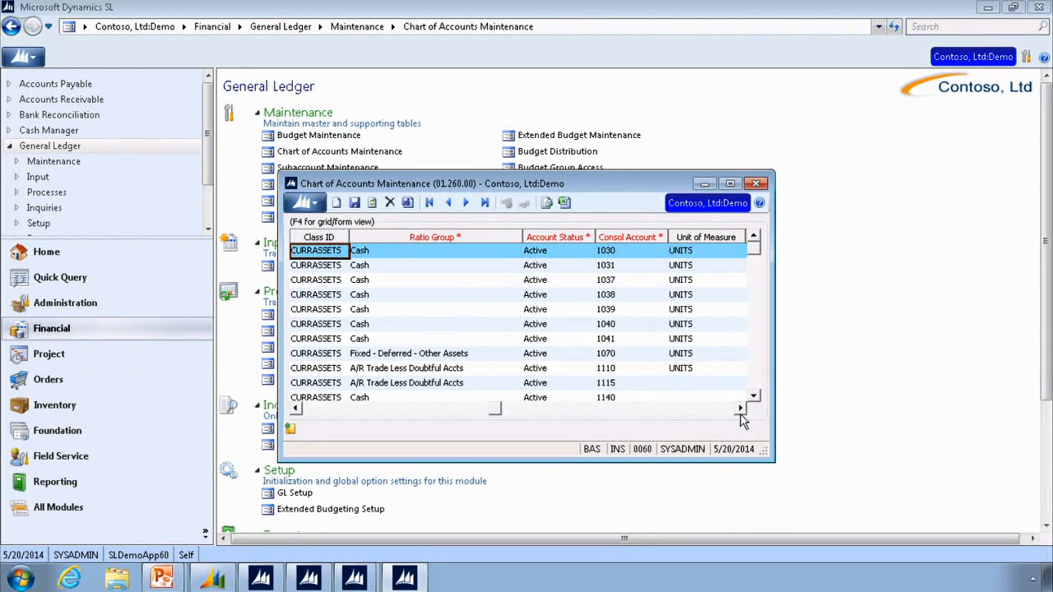
{"action": "left_click", "coordinate": [740, 409]}
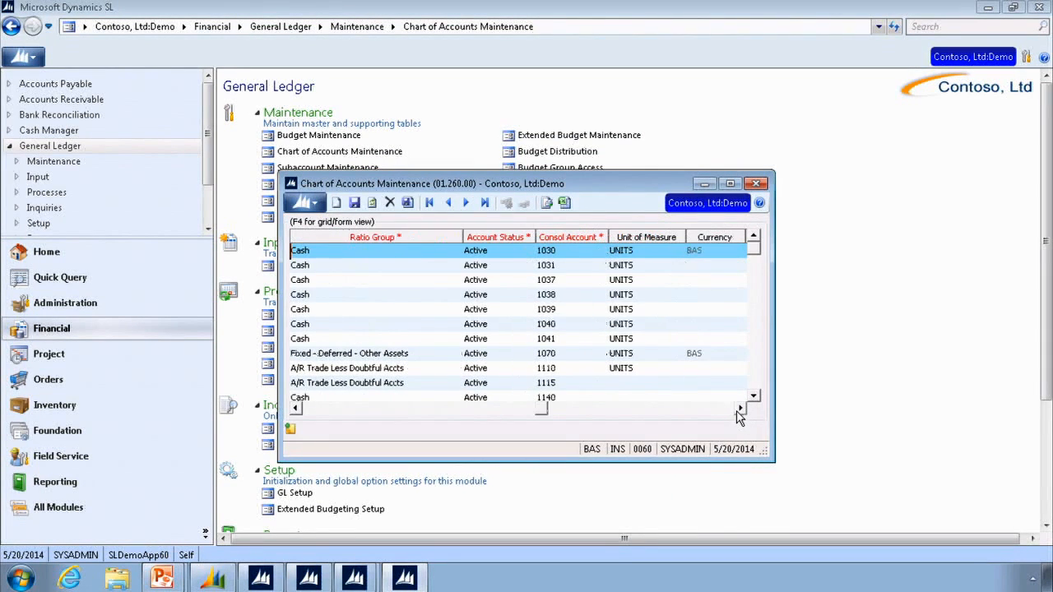
{"action": "left_click", "coordinate": [312, 410]}
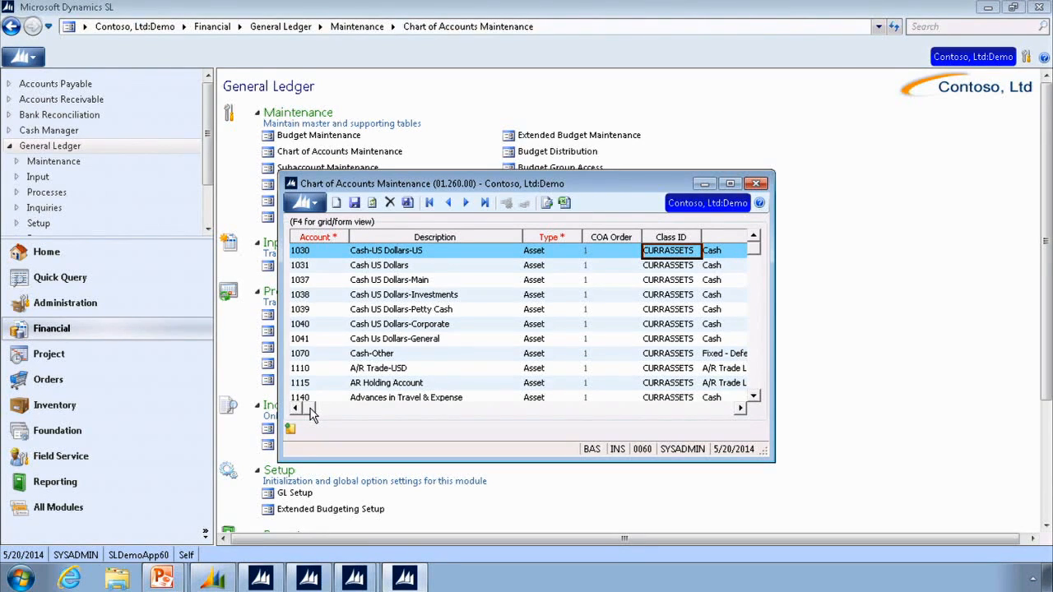
- Close Chart of Accounts Maintenance and minimize the GL Setup window
{"action": "left_click", "coordinate": [757, 184]}
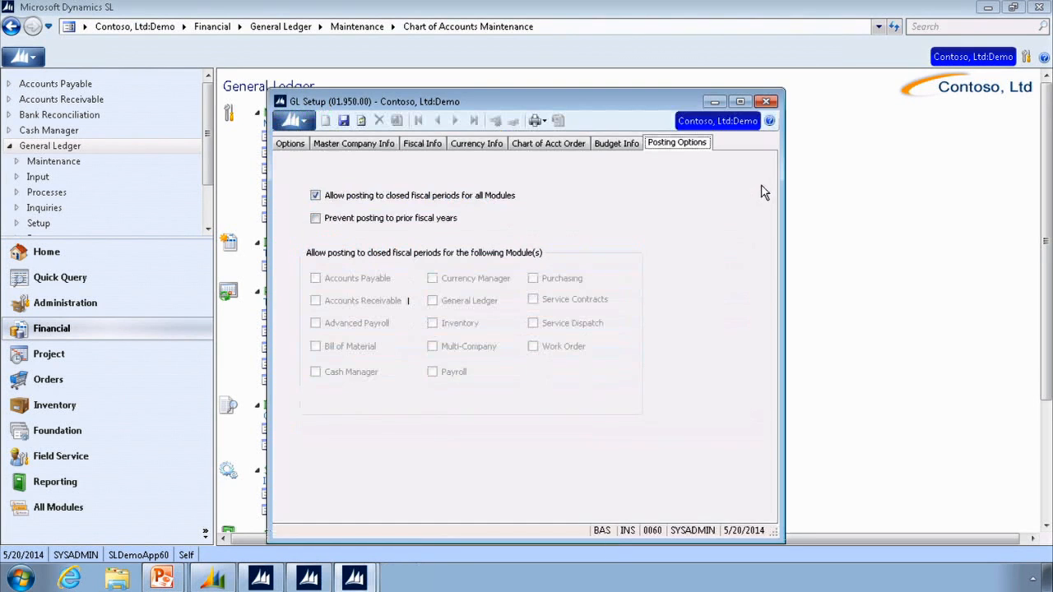
{"action": "left_click", "coordinate": [720, 101]}
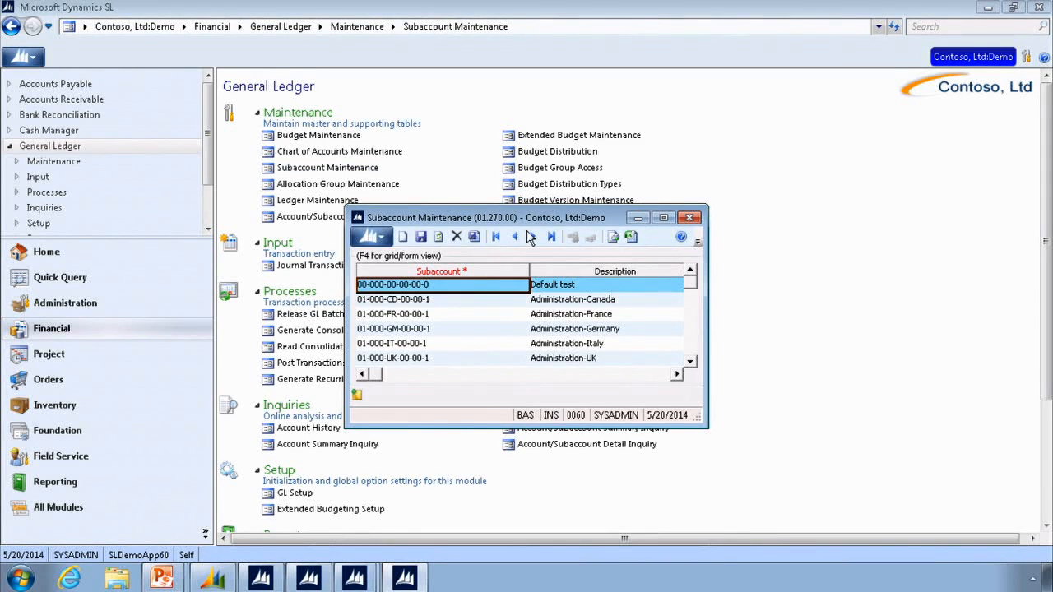
- Browse the subaccounts and their descriptions in Subaccount Maintenance down to the General Contractors Division
{"action": "left_click", "coordinate": [689, 363]}
{"action": "left_click", "coordinate": [690, 364]}
{"action": "left_click", "coordinate": [690, 364]}
{"action": "left_click", "coordinate": [690, 363]}
{"action": "left_click", "coordinate": [689, 363]}
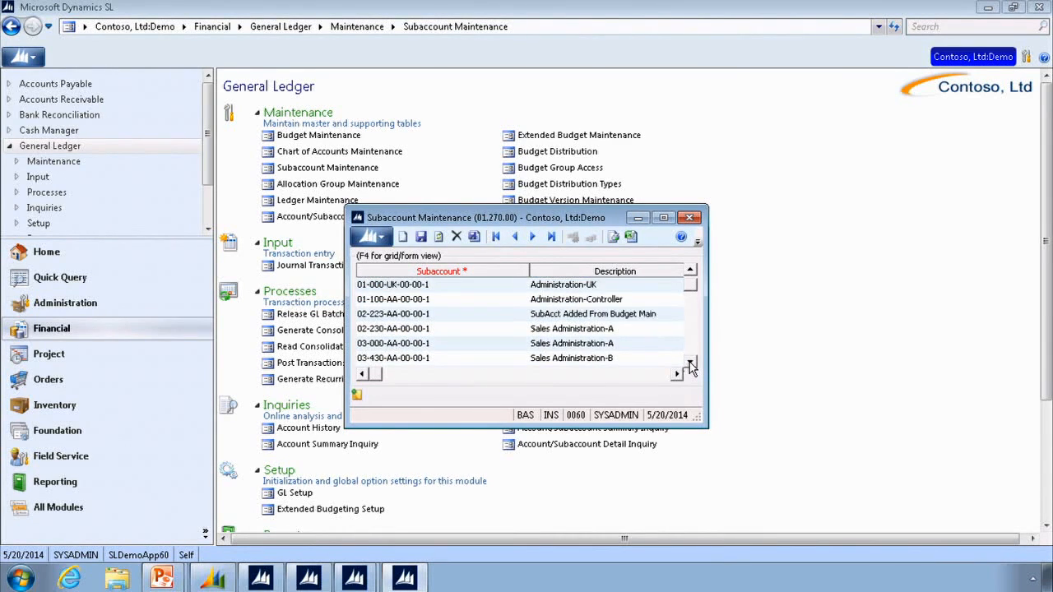
{"action": "left_click", "coordinate": [689, 364]}
{"action": "left_click", "coordinate": [689, 363]}
{"action": "left_click", "coordinate": [690, 364]}
{"action": "left_click", "coordinate": [690, 363]}
{"action": "left_click", "coordinate": [689, 363]}
{"action": "left_click", "coordinate": [690, 363]}
{"action": "left_click", "coordinate": [689, 364]}
{"action": "left_click", "coordinate": [689, 363]}
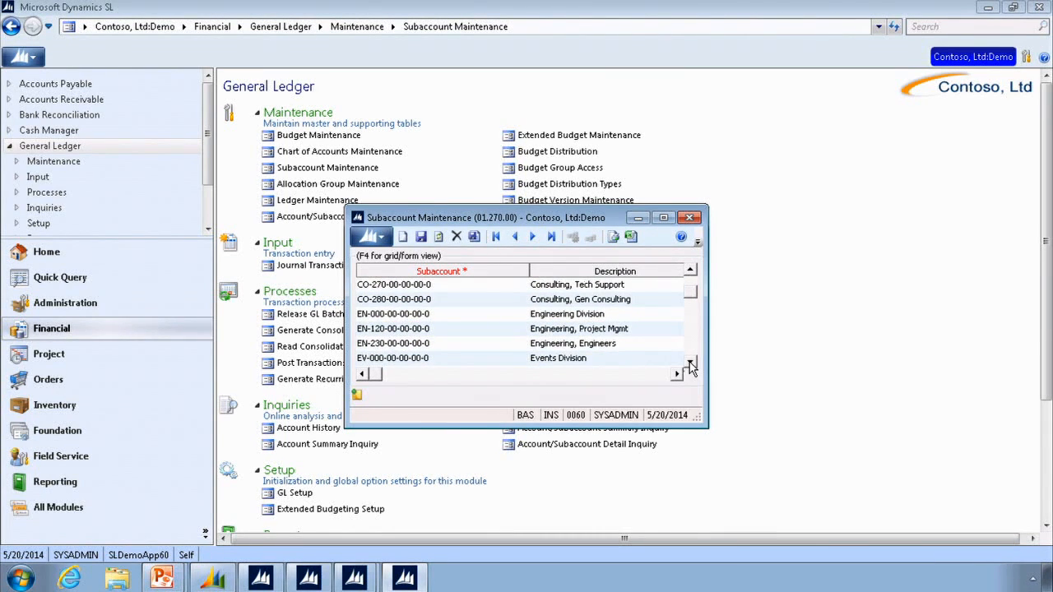
{"action": "left_click", "coordinate": [689, 363]}
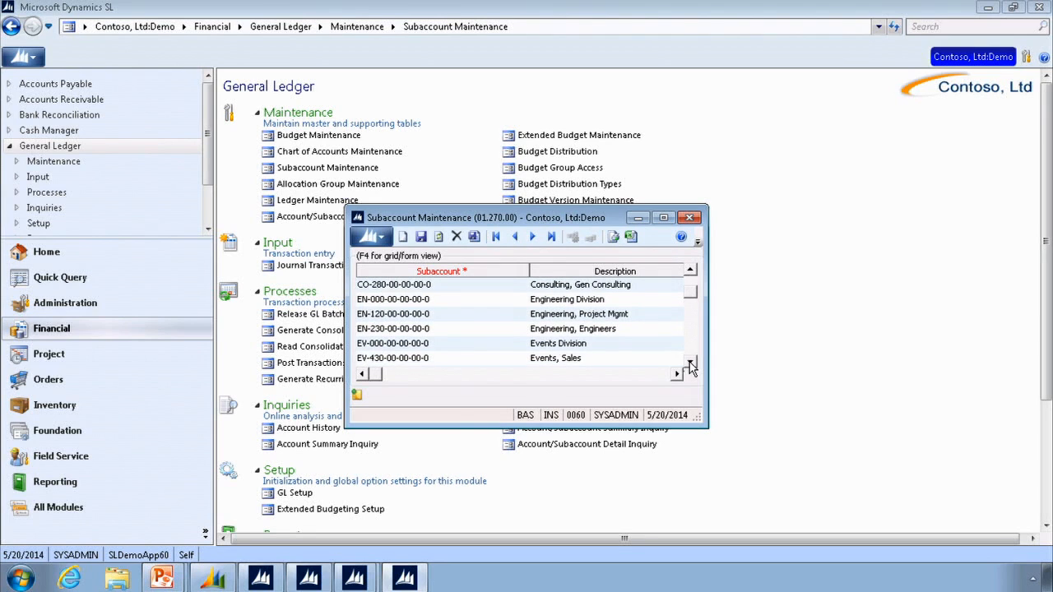
{"action": "left_click", "coordinate": [690, 363]}
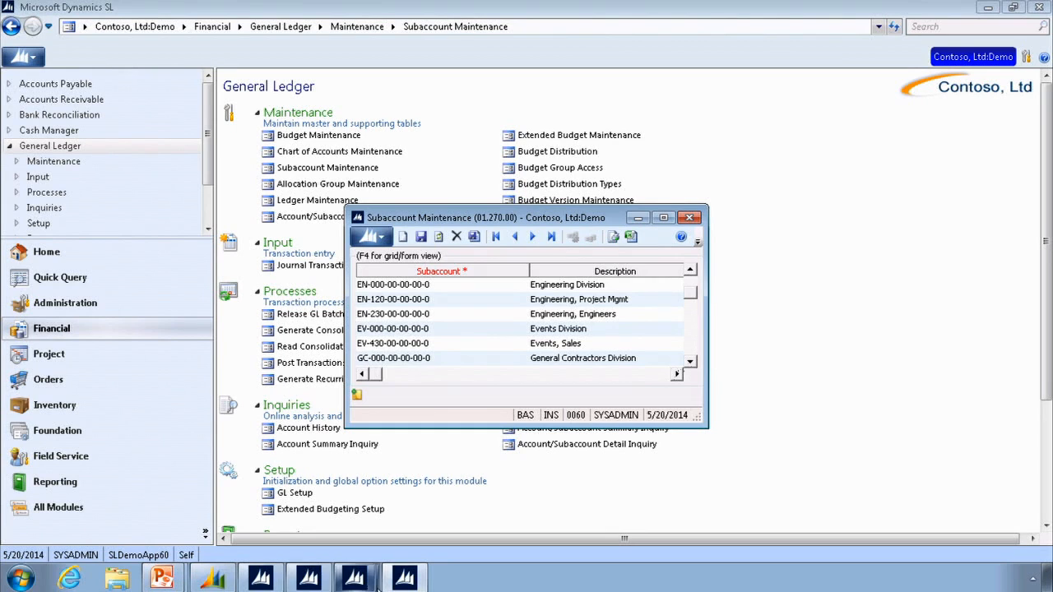
- Open Flexkey Definition from the Shared Information setup in the Foundation module
{"action": "mouse_move", "coordinate": [355, 581]}
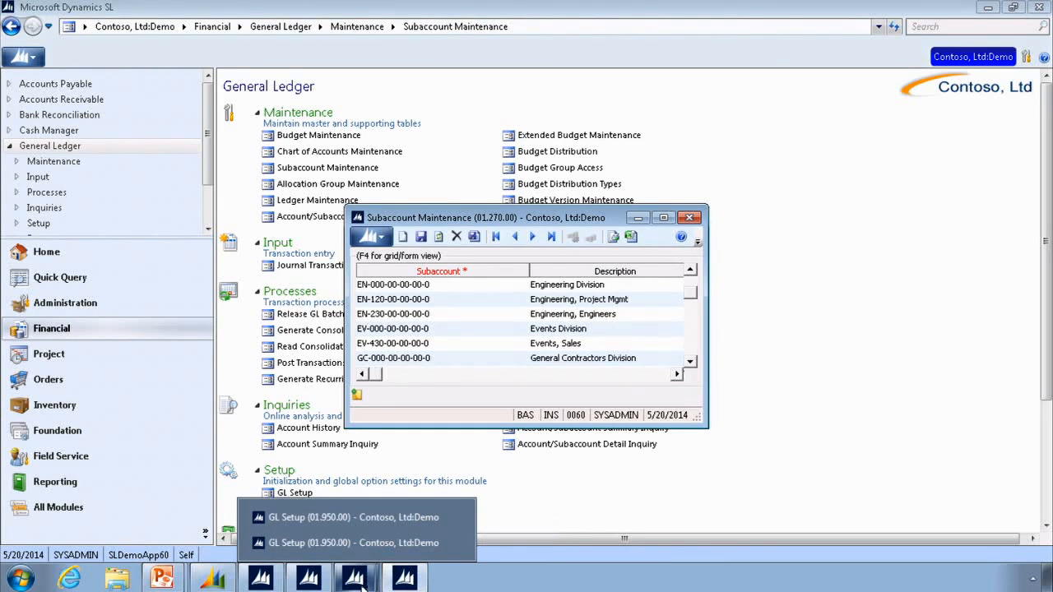
{"action": "mouse_move", "coordinate": [308, 580]}
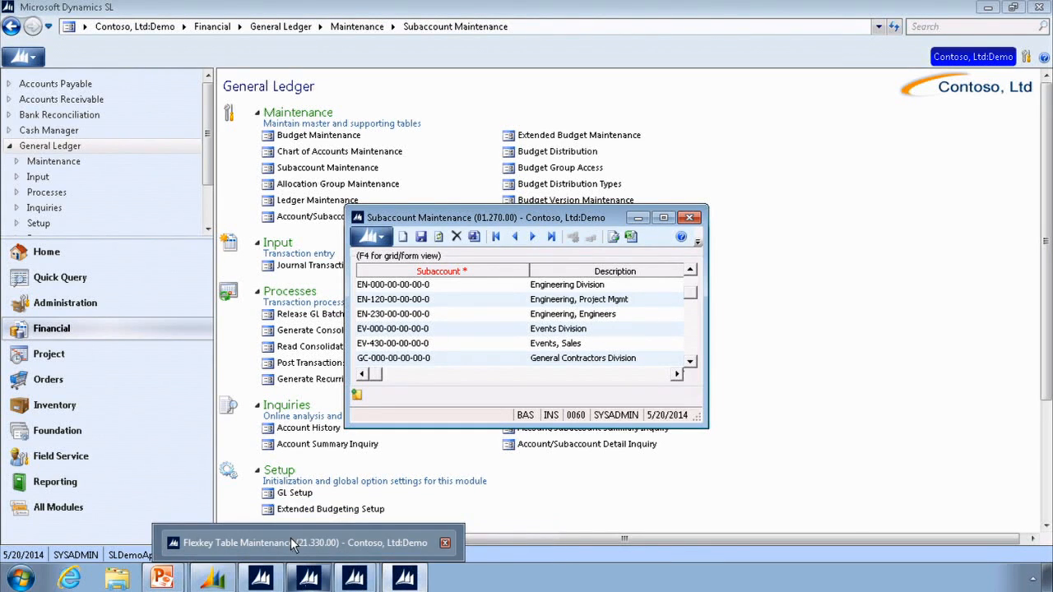
{"action": "left_click", "coordinate": [65, 436]}
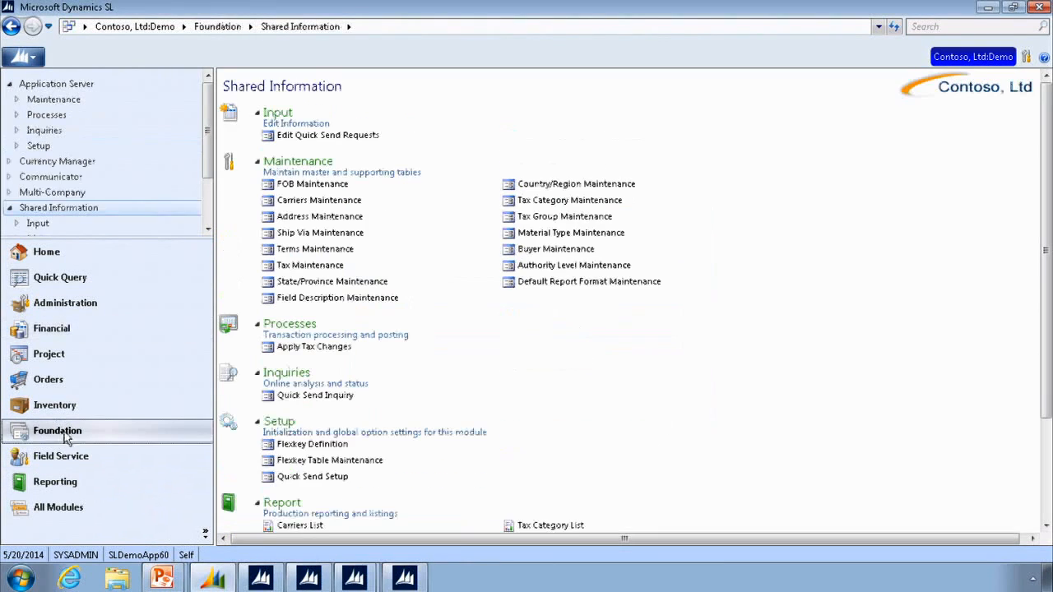
{"action": "left_click", "coordinate": [331, 449]}
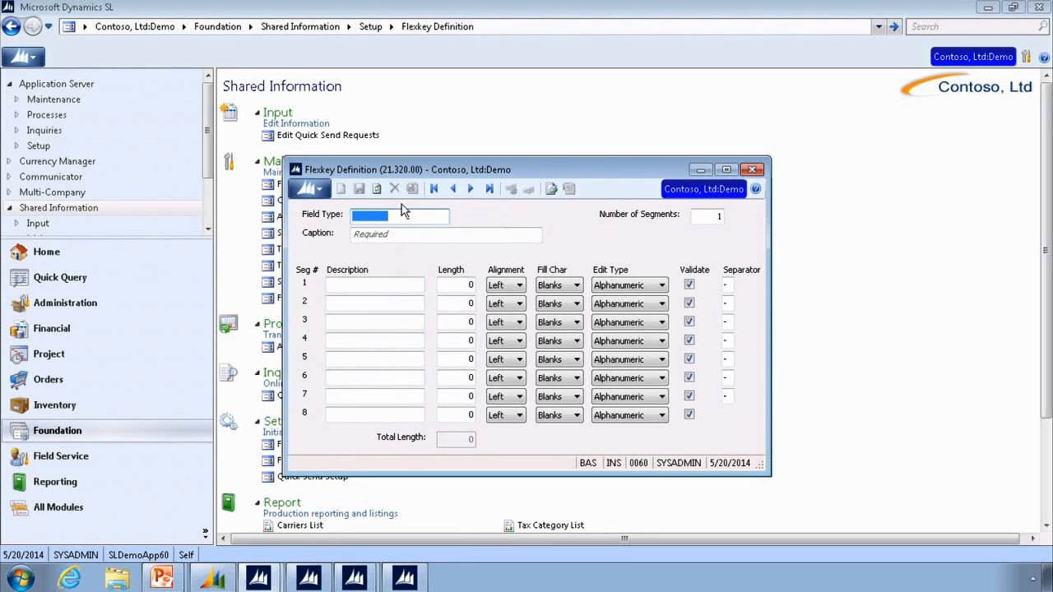
- Load the SUBACCOUNT field type in Flexkey Definition and check the edit type options for the Company Segment
{"action": "double_click", "coordinate": [396, 214]}
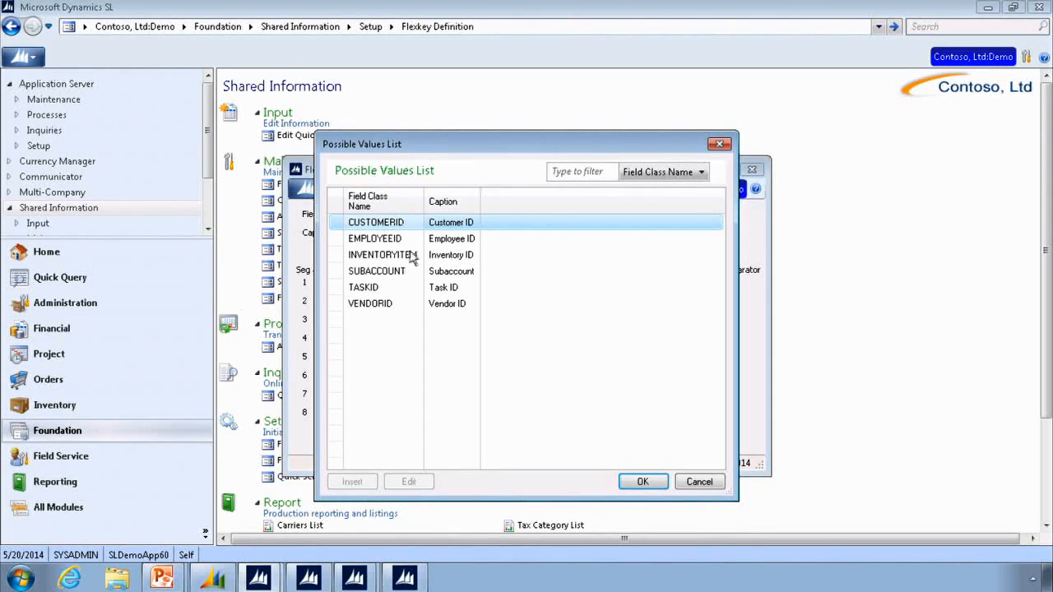
{"action": "left_click", "coordinate": [400, 272]}
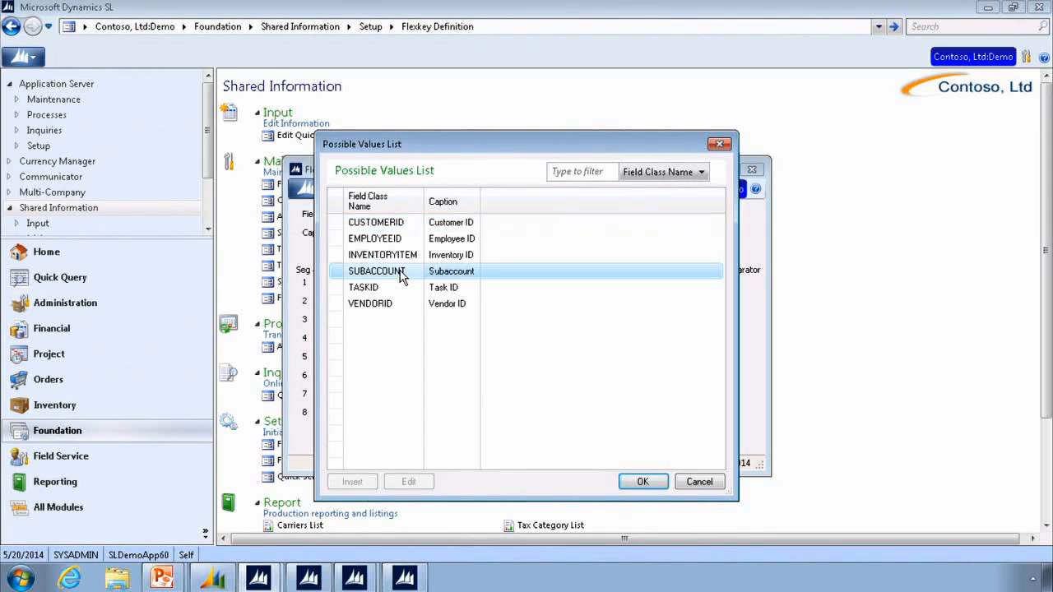
{"action": "left_click", "coordinate": [642, 482]}
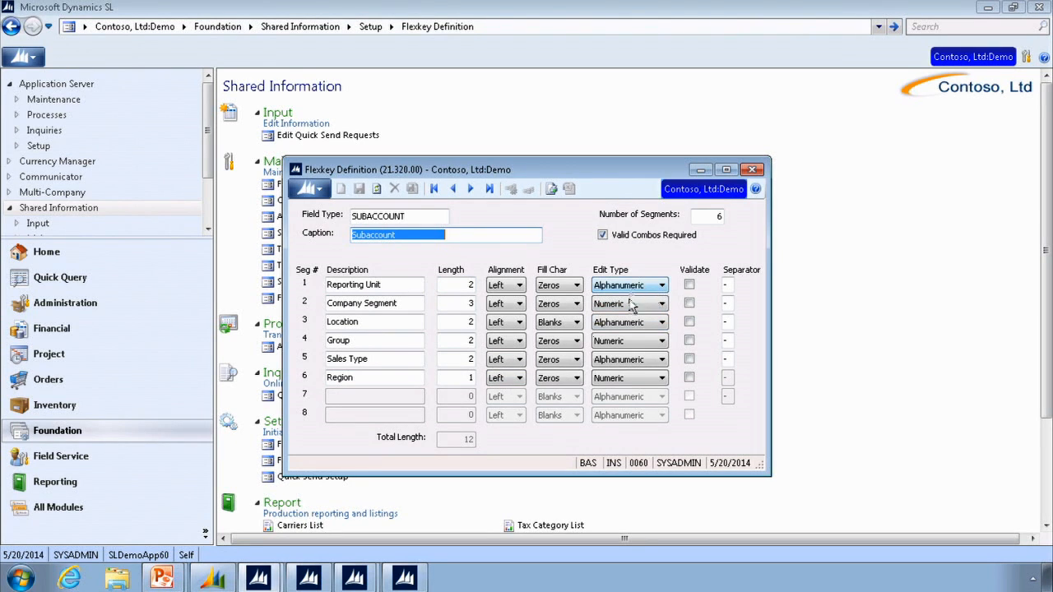
{"action": "left_click", "coordinate": [662, 304]}
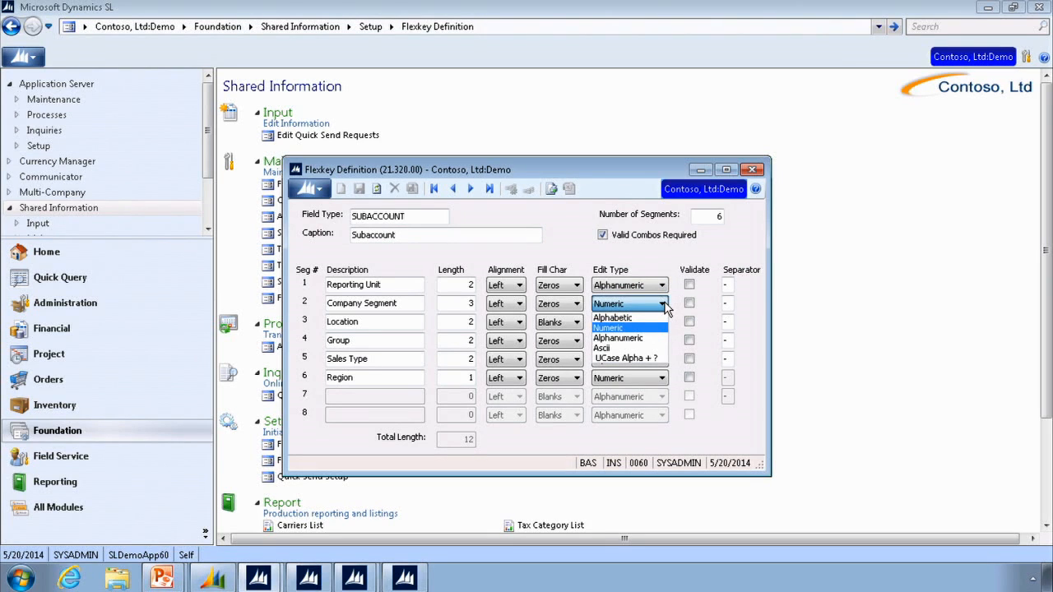
{"action": "left_click", "coordinate": [662, 304]}
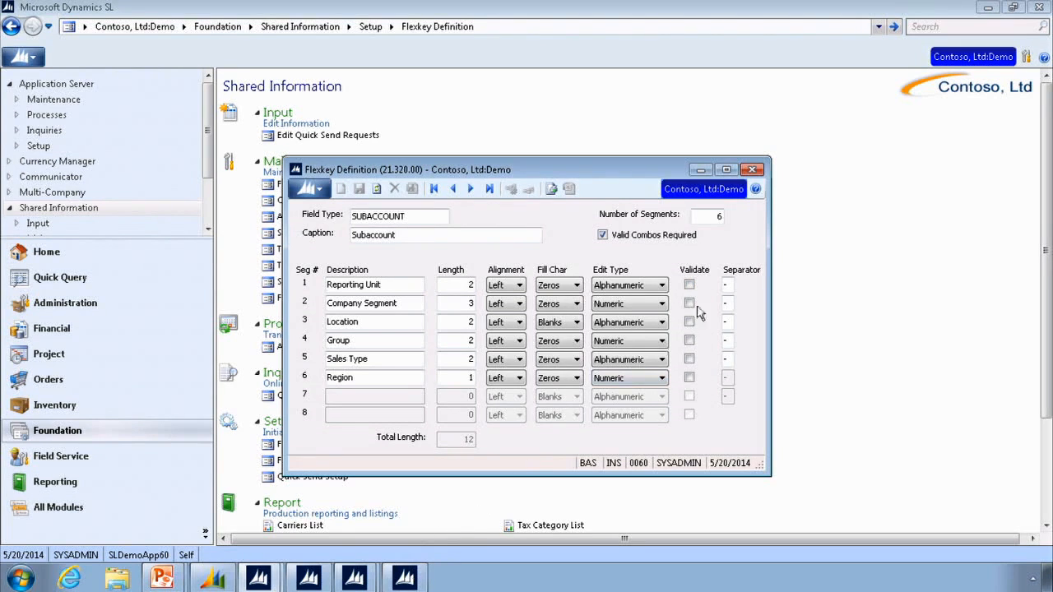
- Place Flexkey Table Maintenance below the title bar of Flexkey Definition and compare the Reporting Unit segment IDs with the segment definitions
{"action": "left_click", "coordinate": [412, 583]}
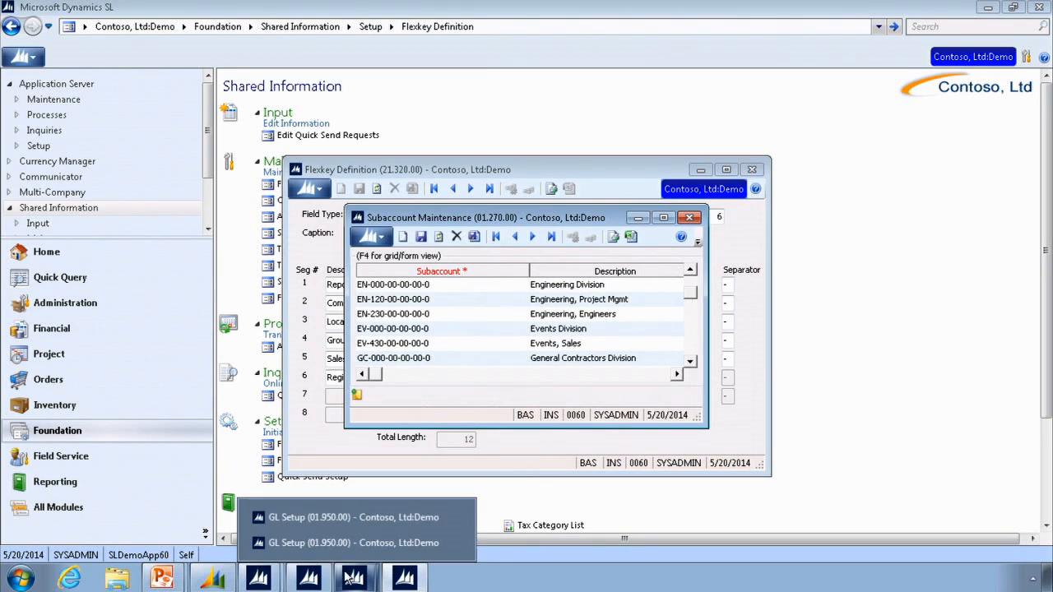
{"action": "mouse_move", "coordinate": [289, 581]}
{"action": "left_click", "coordinate": [307, 539]}
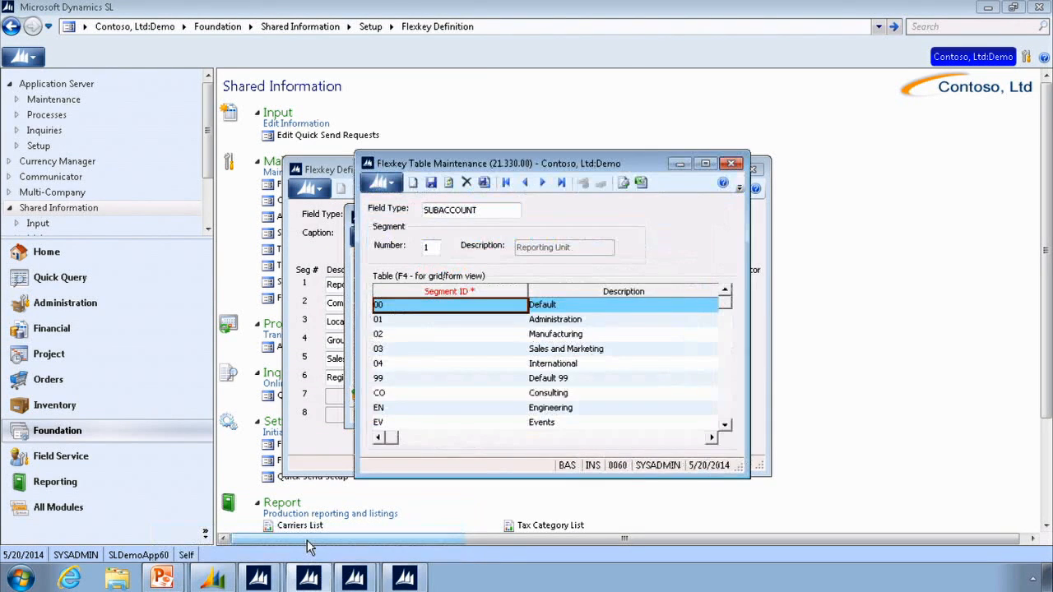
{"action": "left_click_drag", "start_coordinate": [434, 164], "coordinate": [423, 213]}
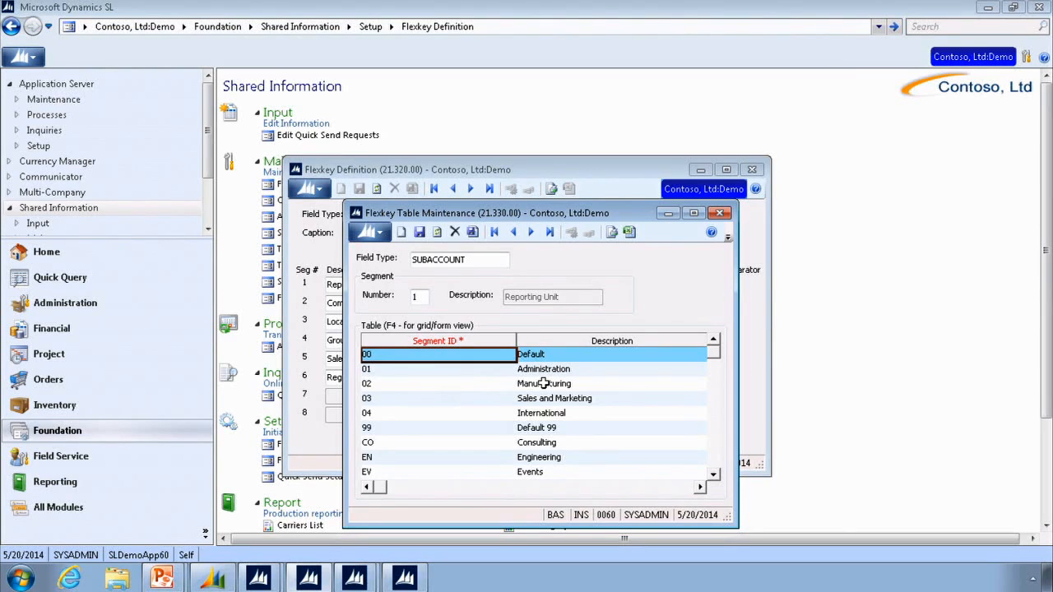
{"action": "left_click", "coordinate": [475, 173]}
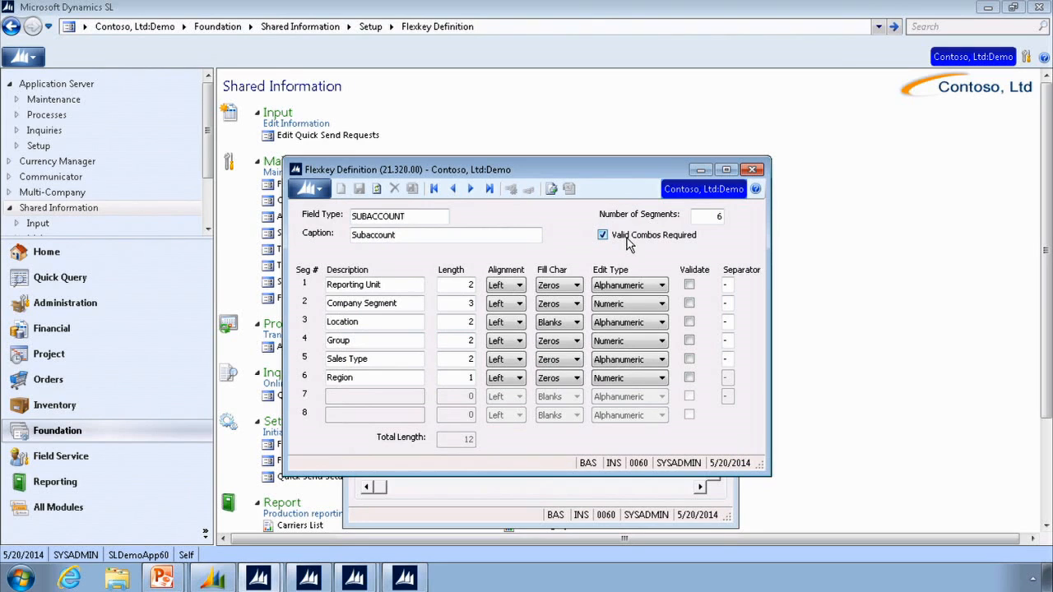
{"action": "left_click", "coordinate": [525, 523]}
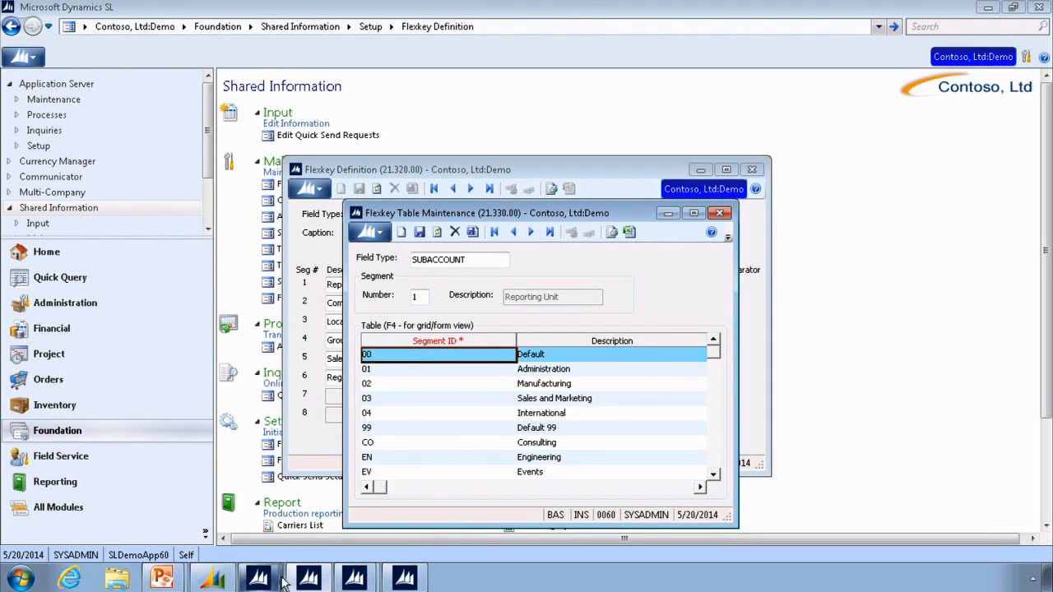
{"action": "mouse_move", "coordinate": [321, 584]}
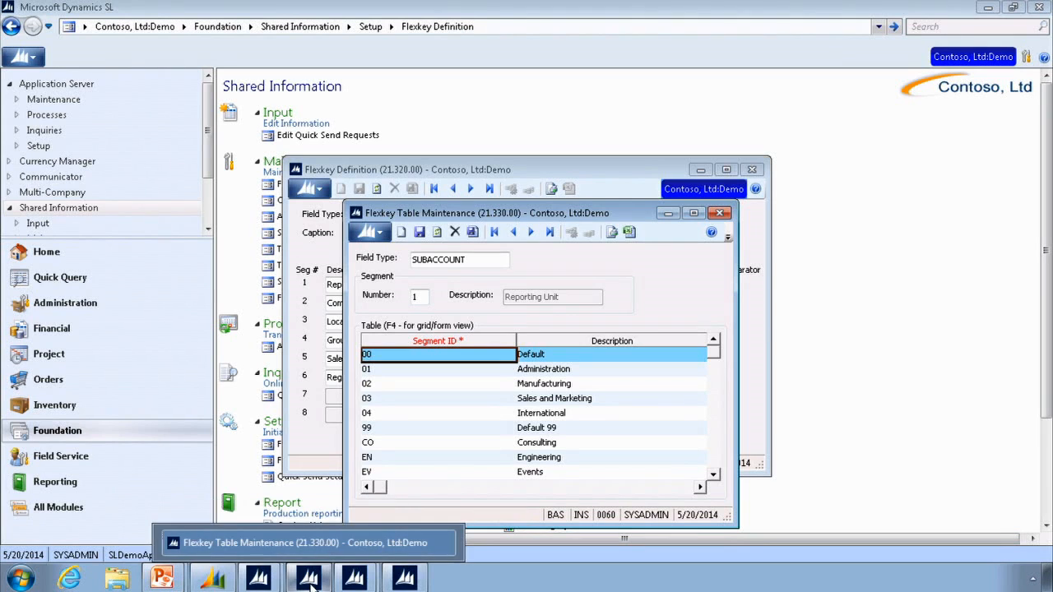
{"action": "mouse_move", "coordinate": [354, 579]}
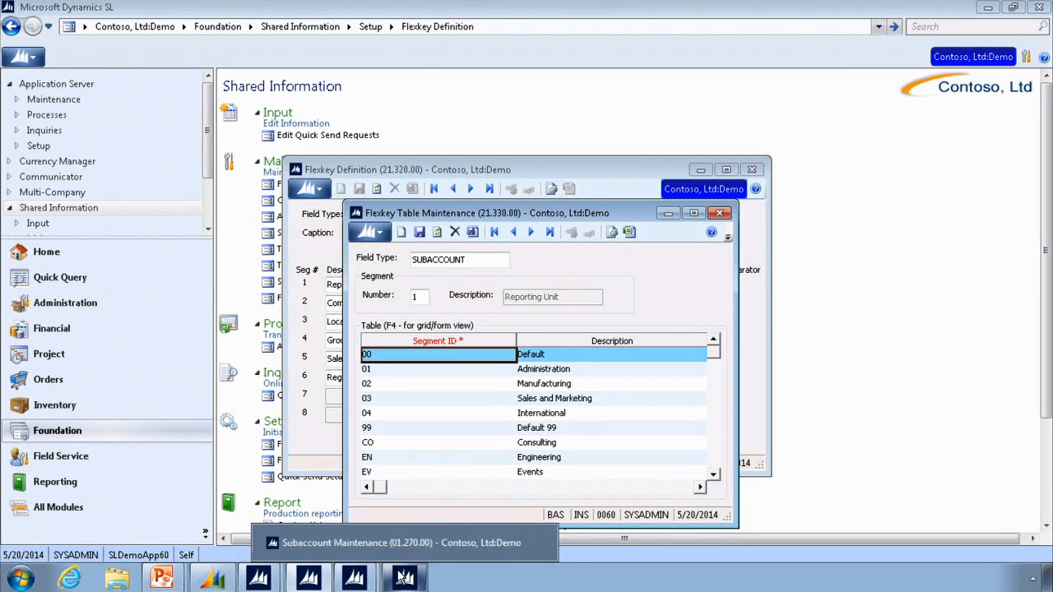
{"action": "left_click", "coordinate": [395, 545]}
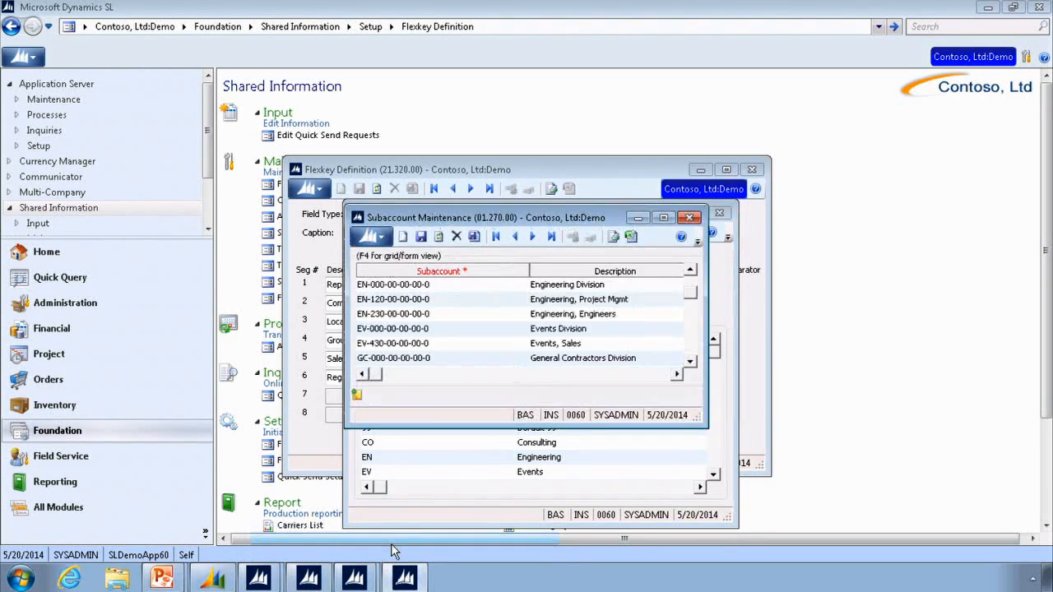
{"action": "left_click", "coordinate": [408, 284]}
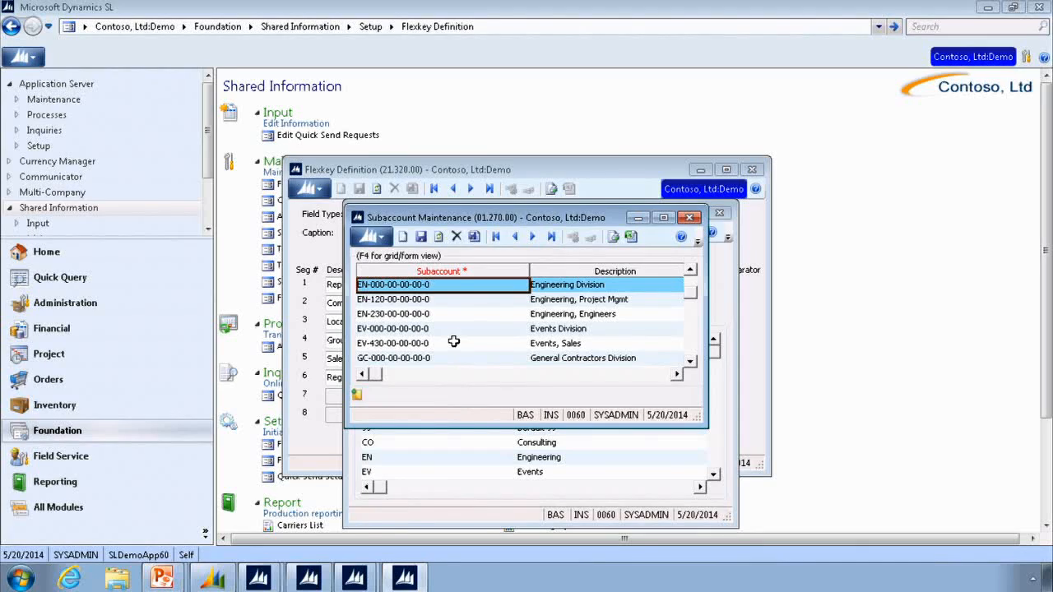
- Switch from Subaccount Maintenance to another open window
{"action": "key", "text": "alt+Tab"}
{"action": "key", "text": "alt+Tab"}
{"action": "key", "text": "alt+Tab"}
{"action": "key", "text": "alt+Tab"}
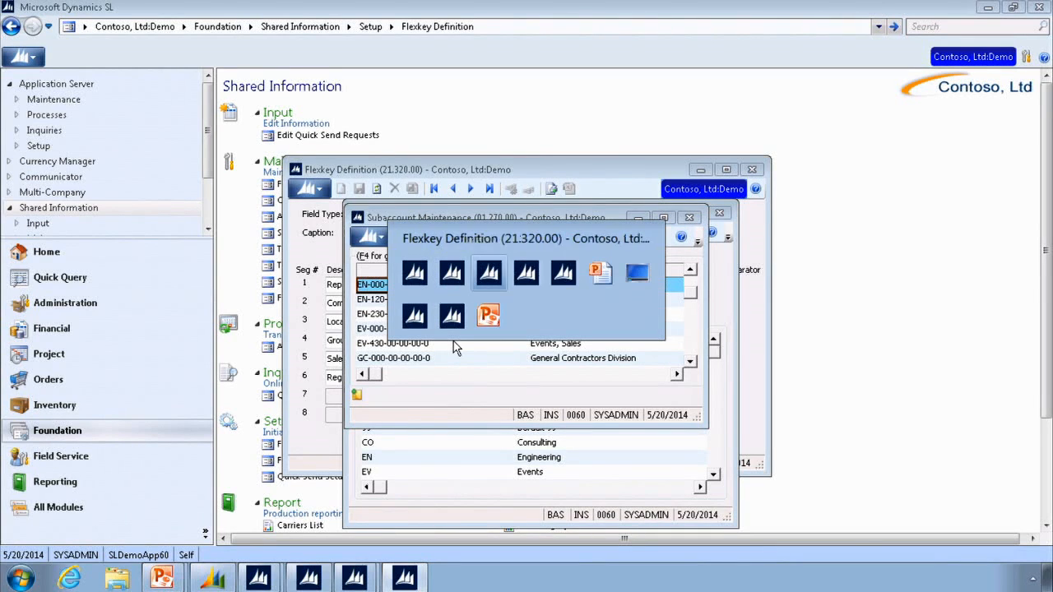
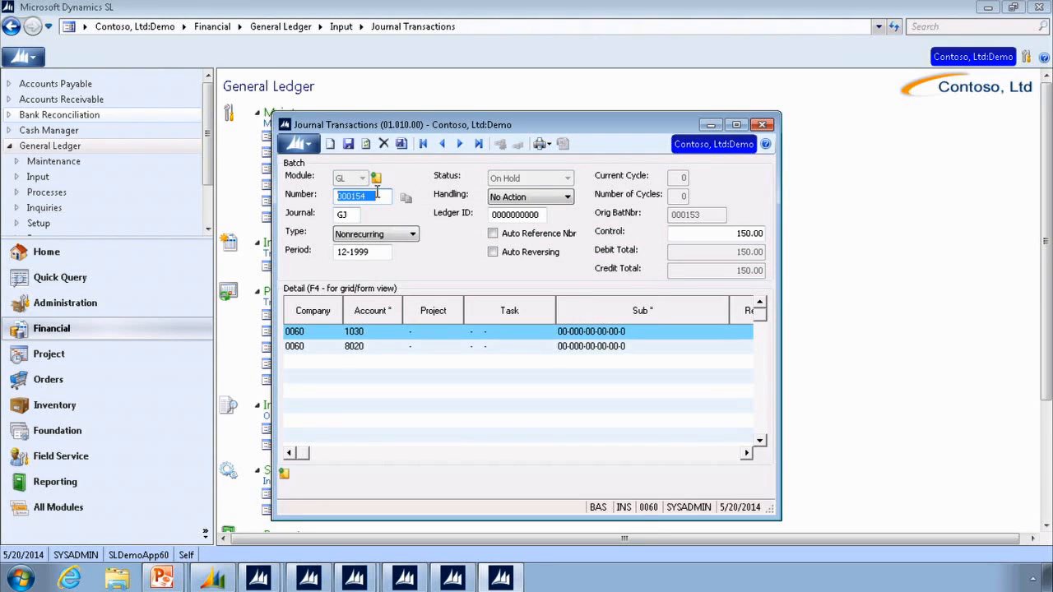
- Open the batch number lookup, check which fields the Batch List can be filtered by, and close it without choosing a batch
{"action": "double_click", "coordinate": [377, 194]}
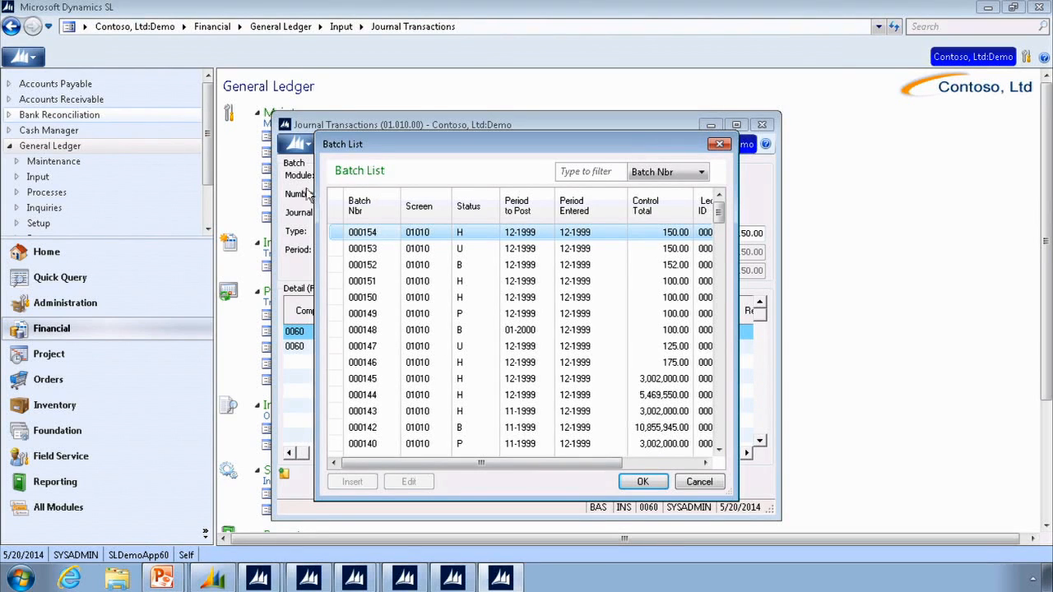
{"action": "left_click", "coordinate": [700, 173]}
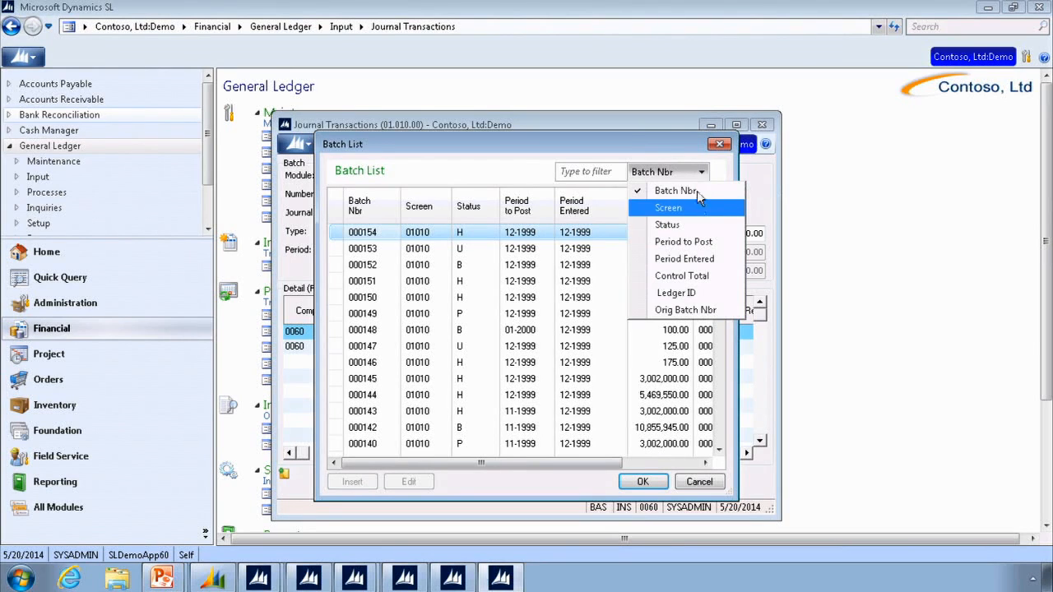
{"action": "left_click", "coordinate": [586, 169]}
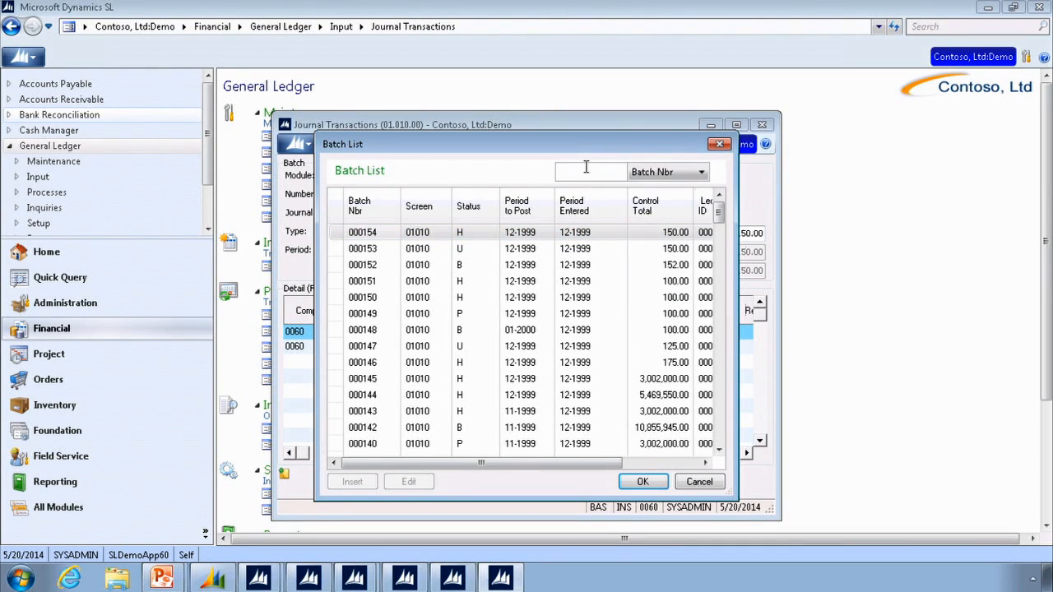
{"action": "left_click", "coordinate": [691, 176]}
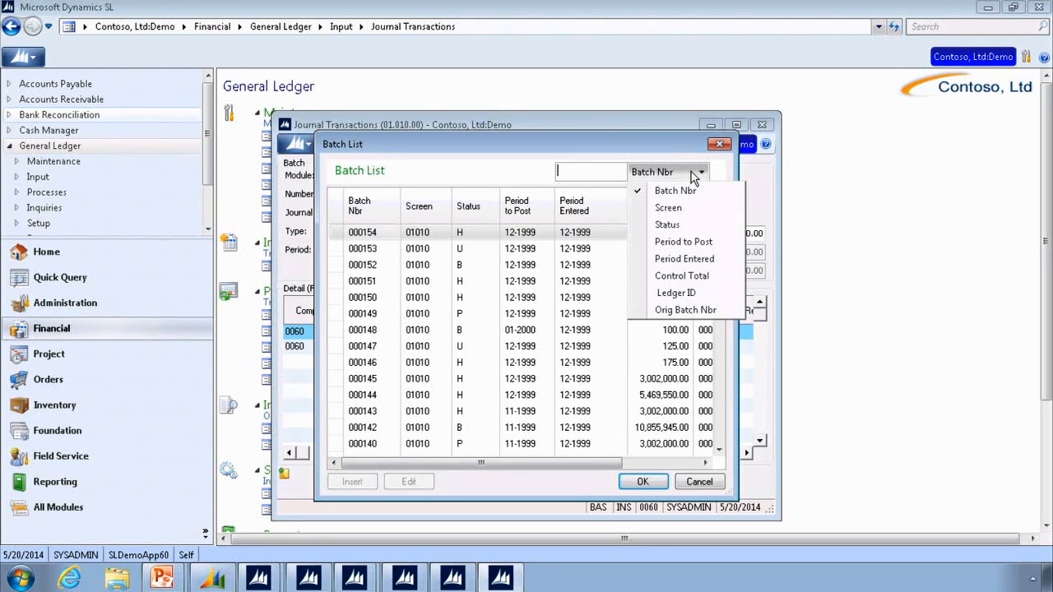
{"action": "left_click", "coordinate": [588, 483]}
{"action": "left_click", "coordinate": [710, 485]}
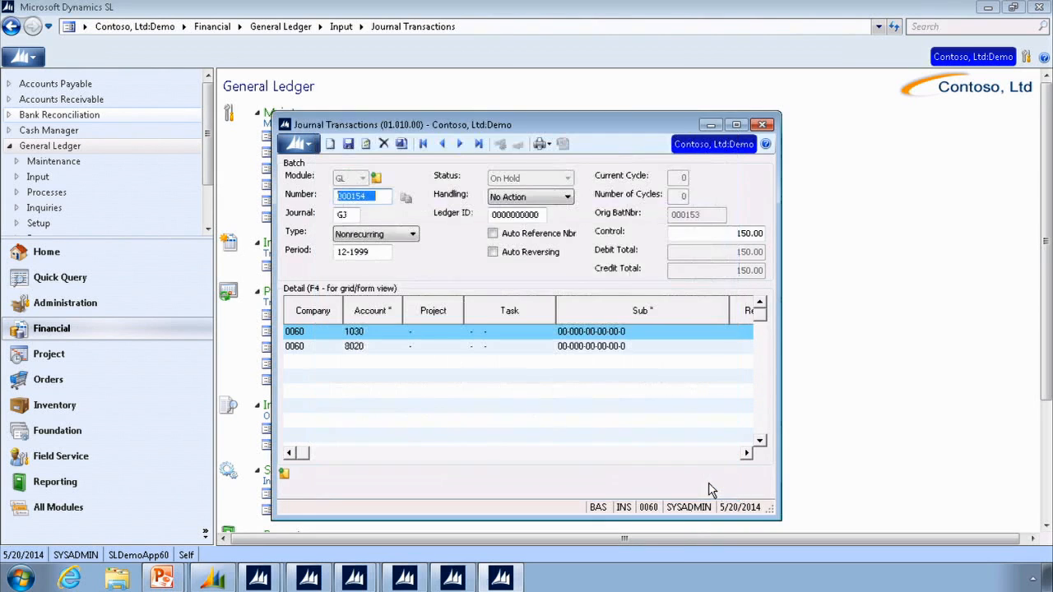
- Go through the Journal, Type and Period fields in the batch header
{"action": "left_click", "coordinate": [346, 213]}
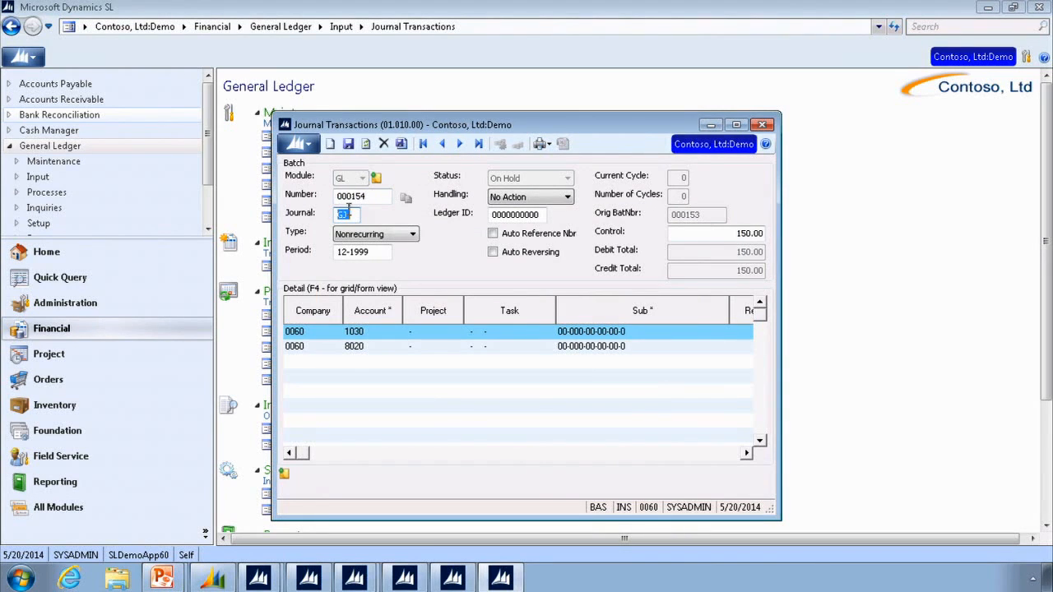
{"action": "left_click", "coordinate": [415, 237]}
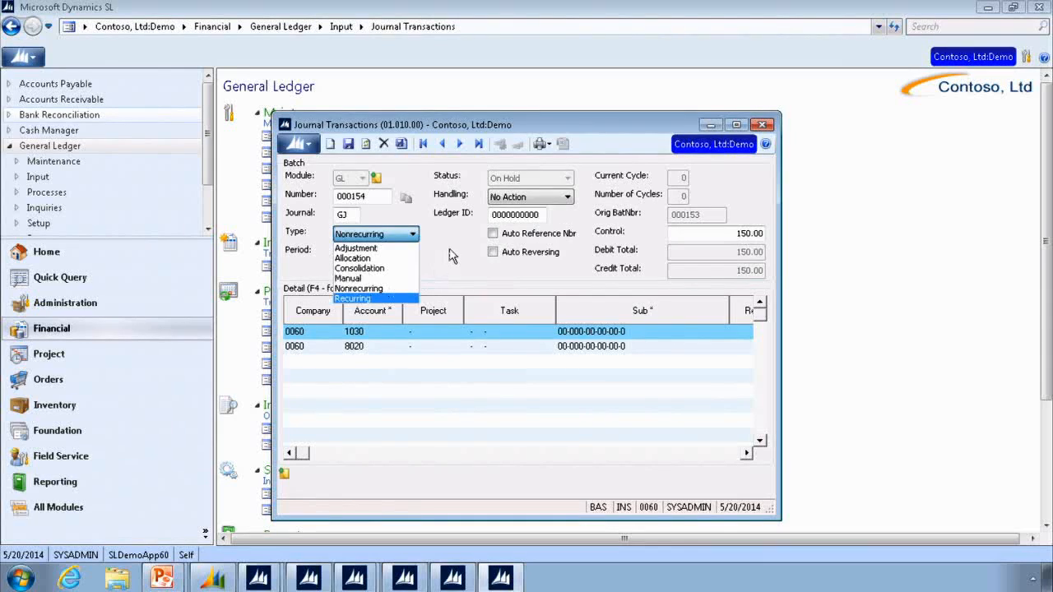
{"action": "left_click", "coordinate": [449, 255]}
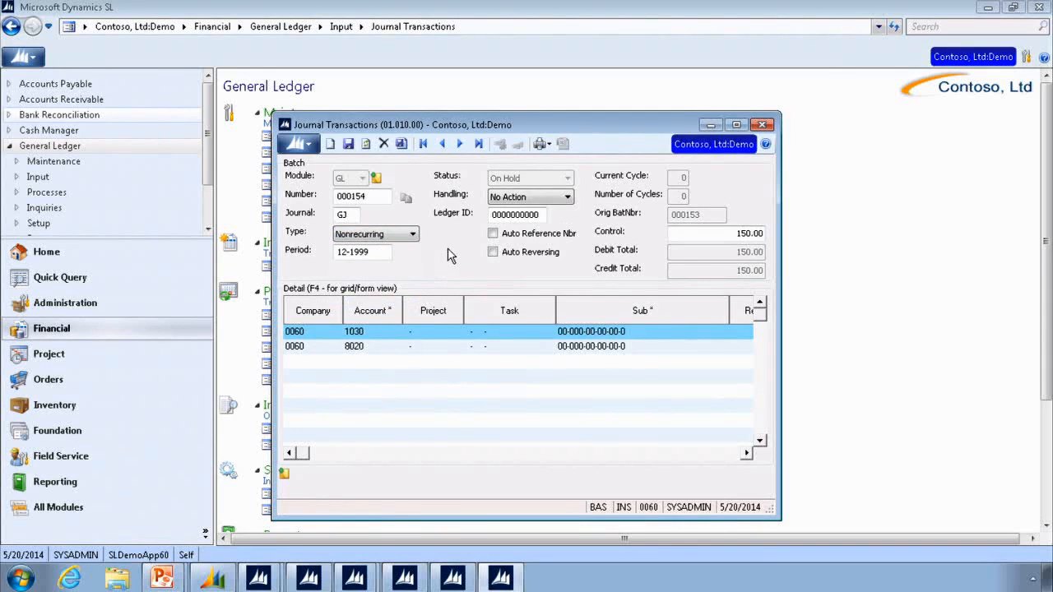
{"action": "double_click", "coordinate": [366, 254]}
- Check the batch's handling options, keeping No Action, and examine the Control amount
{"action": "left_click", "coordinate": [566, 198]}
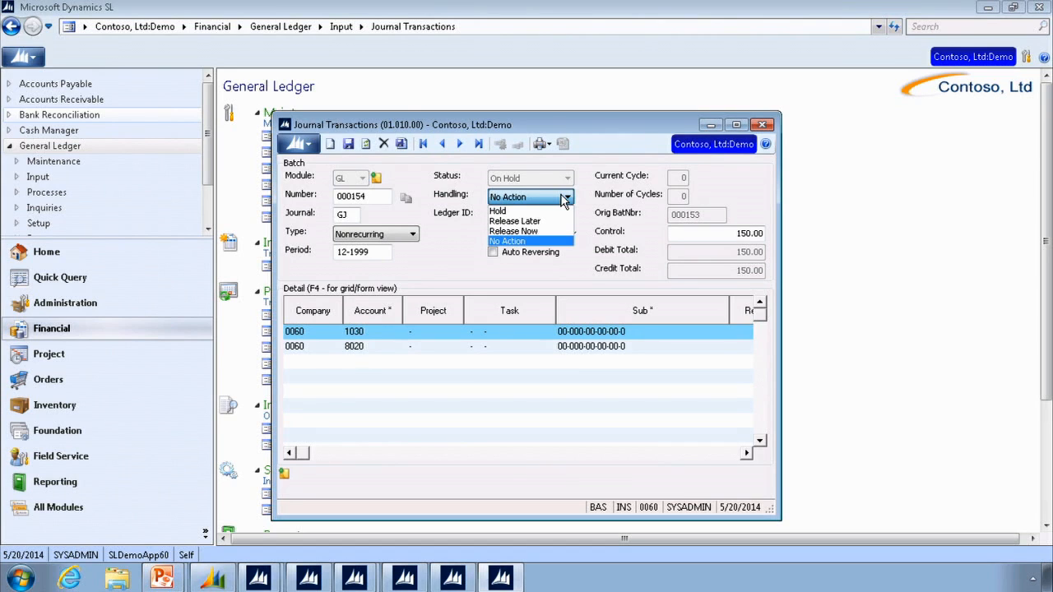
{"action": "left_click", "coordinate": [508, 241]}
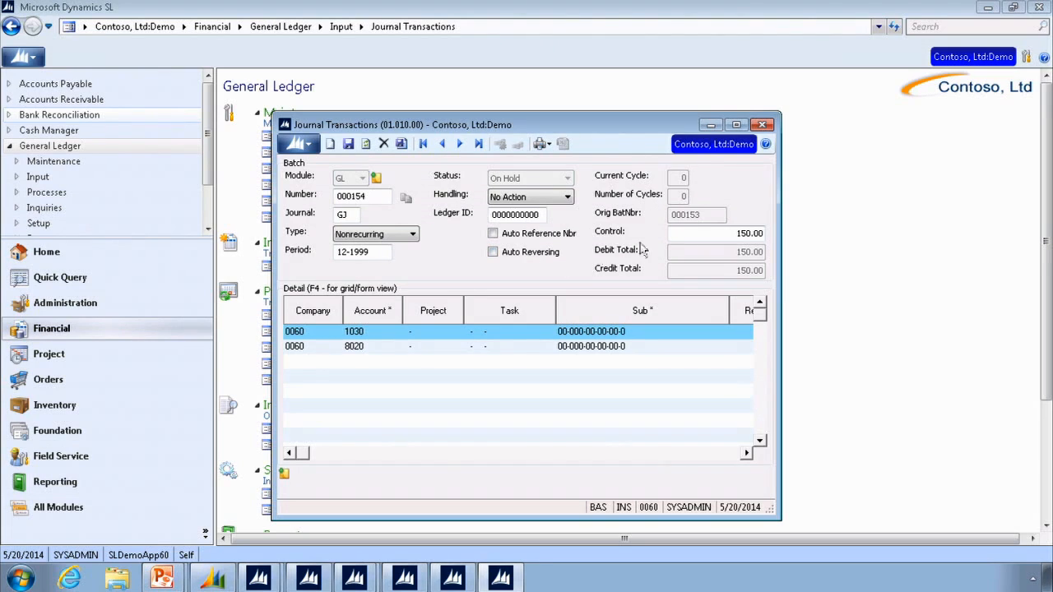
{"action": "left_click", "coordinate": [718, 238]}
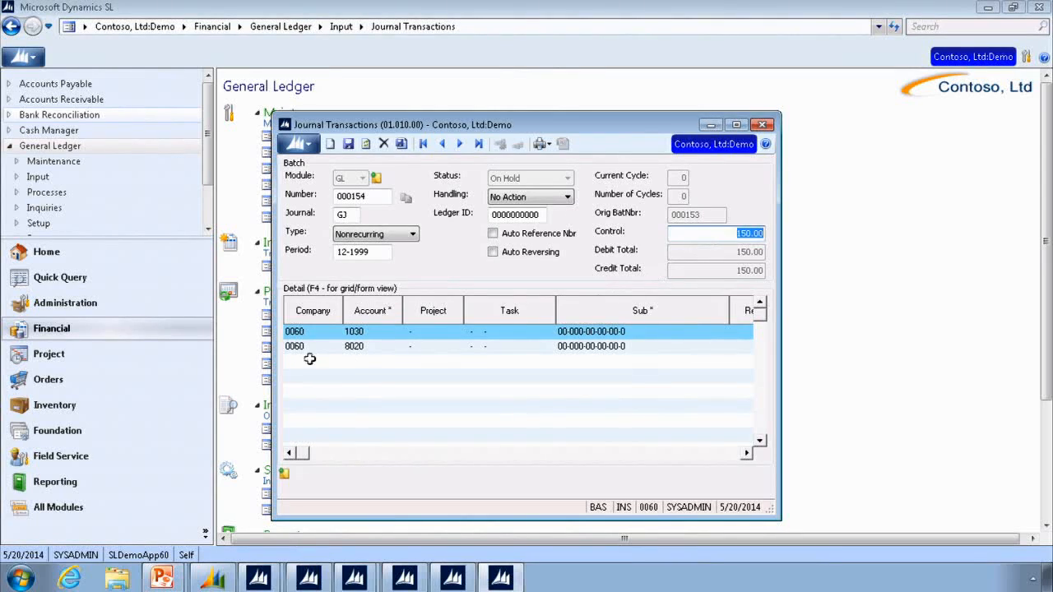
- Examine the Company and Account of the first detail line, viewing the Master Account List without changing the account
{"action": "left_click", "coordinate": [306, 331]}
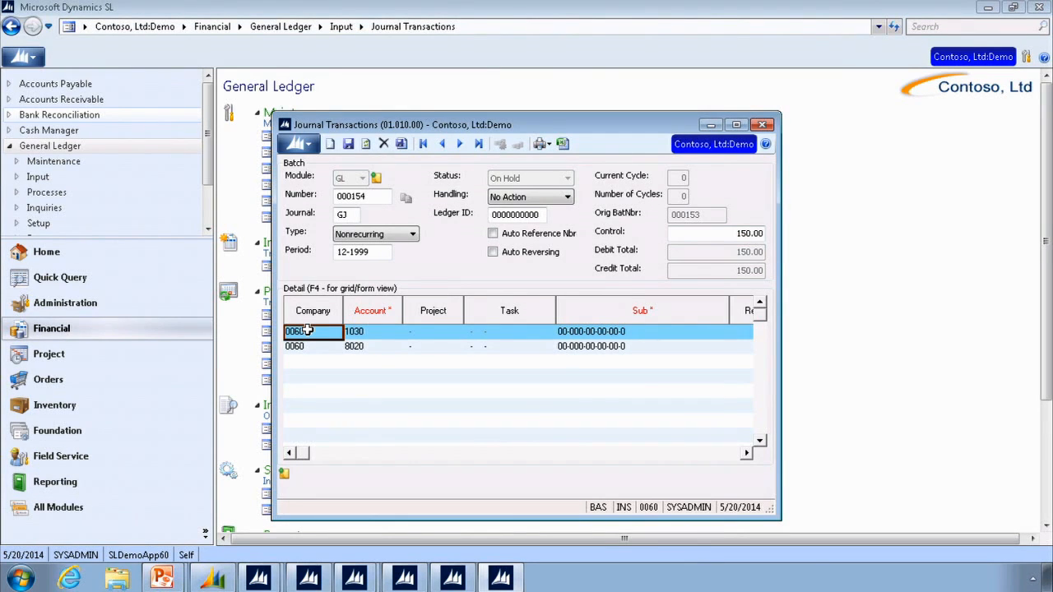
{"action": "left_click", "coordinate": [385, 331]}
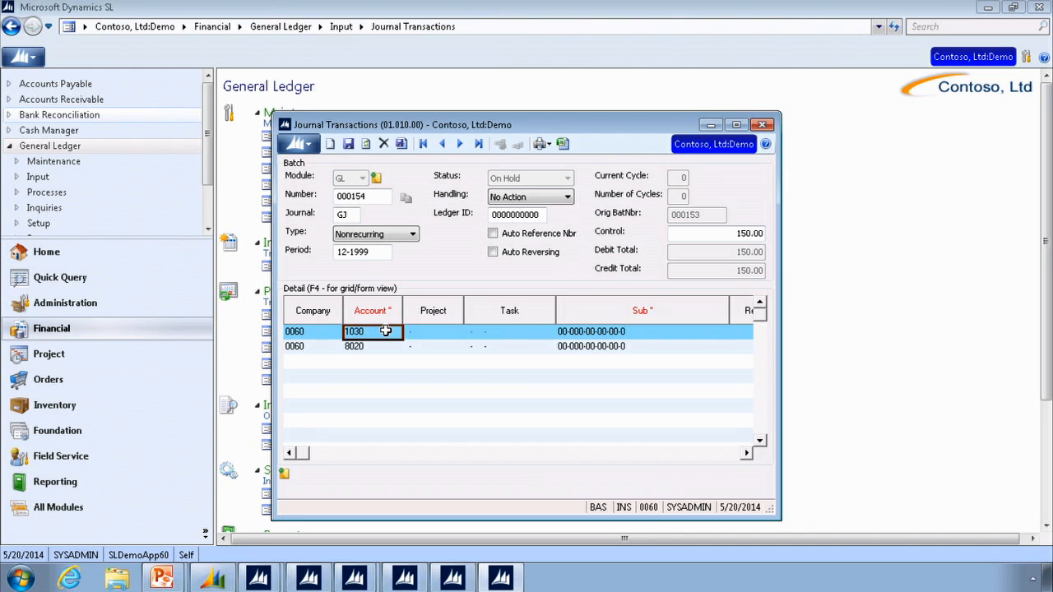
{"action": "double_click", "coordinate": [385, 330]}
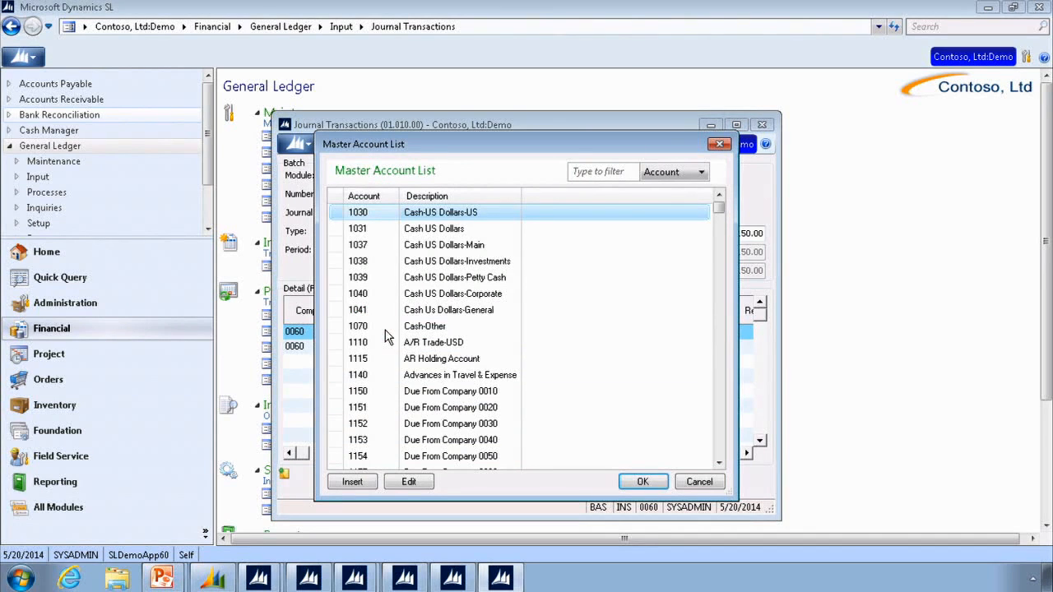
{"action": "left_click", "coordinate": [697, 483]}
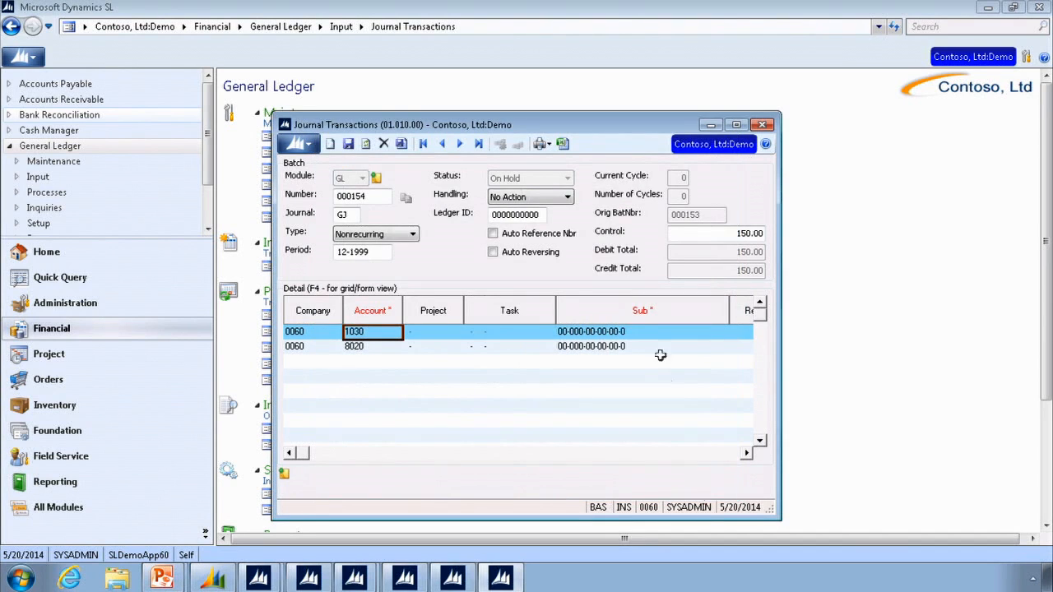
- View the Master SubAccount List for the first detail line's Sub and close it without changing the subaccount
{"action": "left_click", "coordinate": [626, 331]}
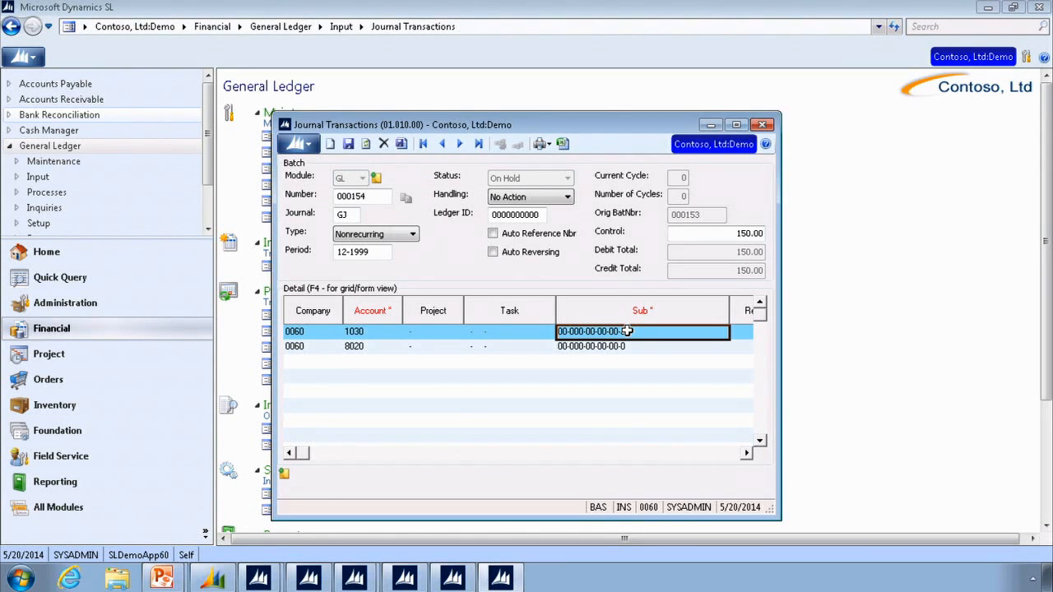
{"action": "double_click", "coordinate": [626, 331]}
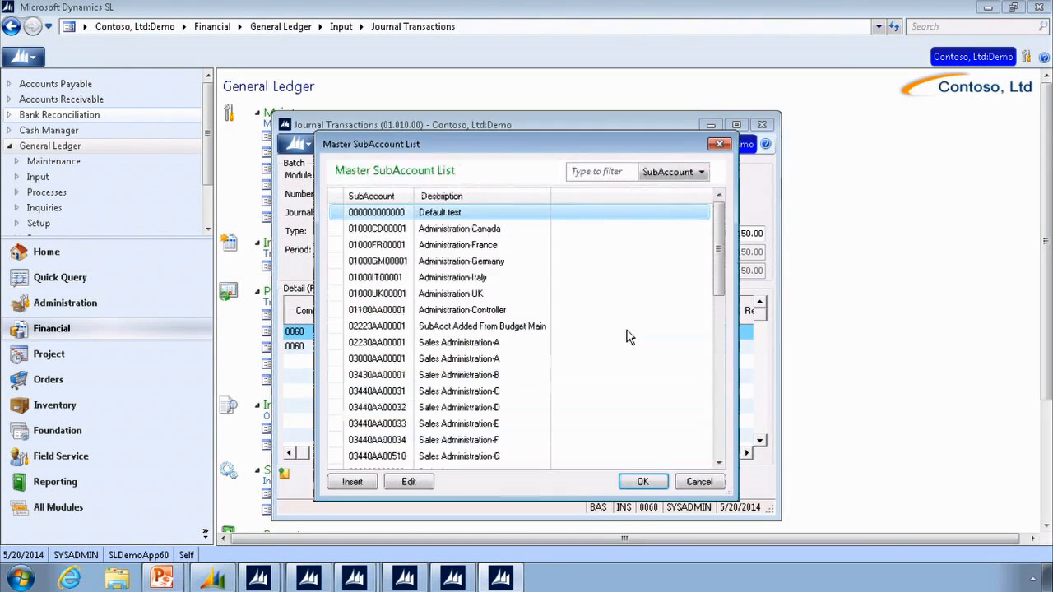
{"action": "left_click", "coordinate": [700, 482]}
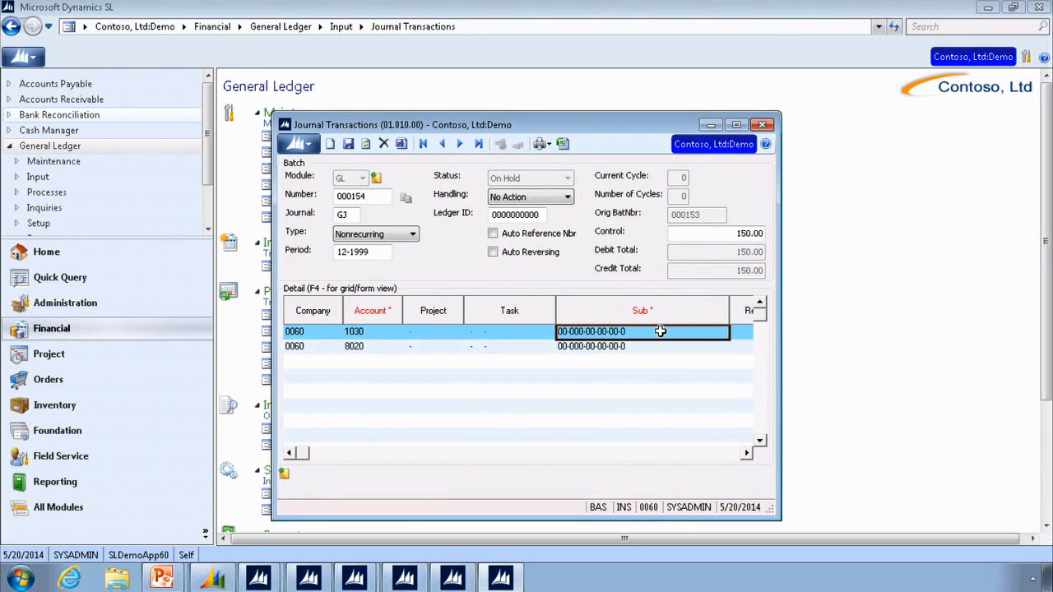
- Show the first detail line in form view and go through its account, sub, reference number, debit, credit and description fields
{"action": "key", "text": "Tab"}
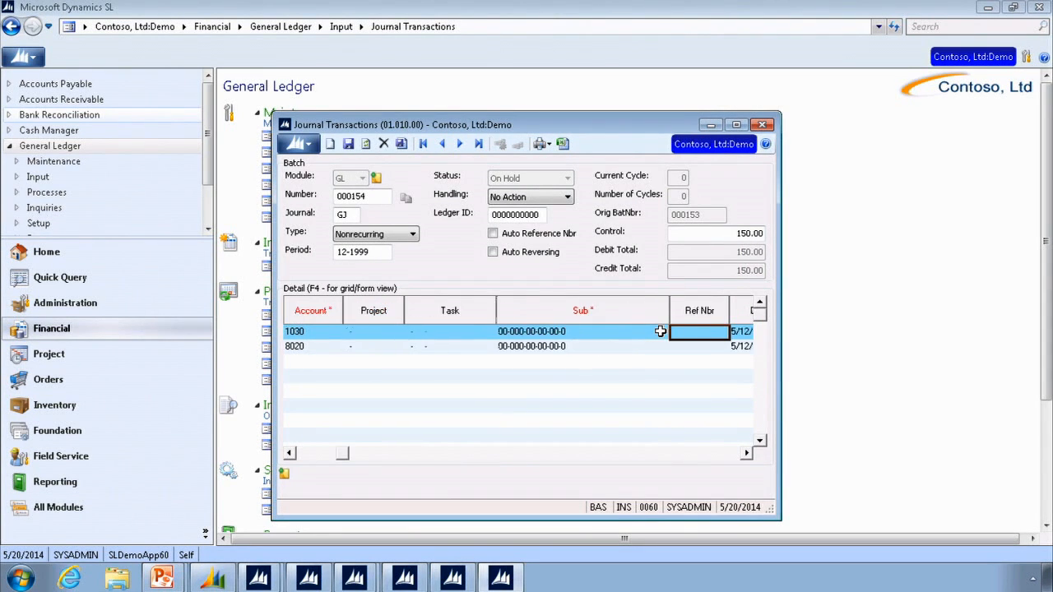
{"action": "key", "text": "Tab"}
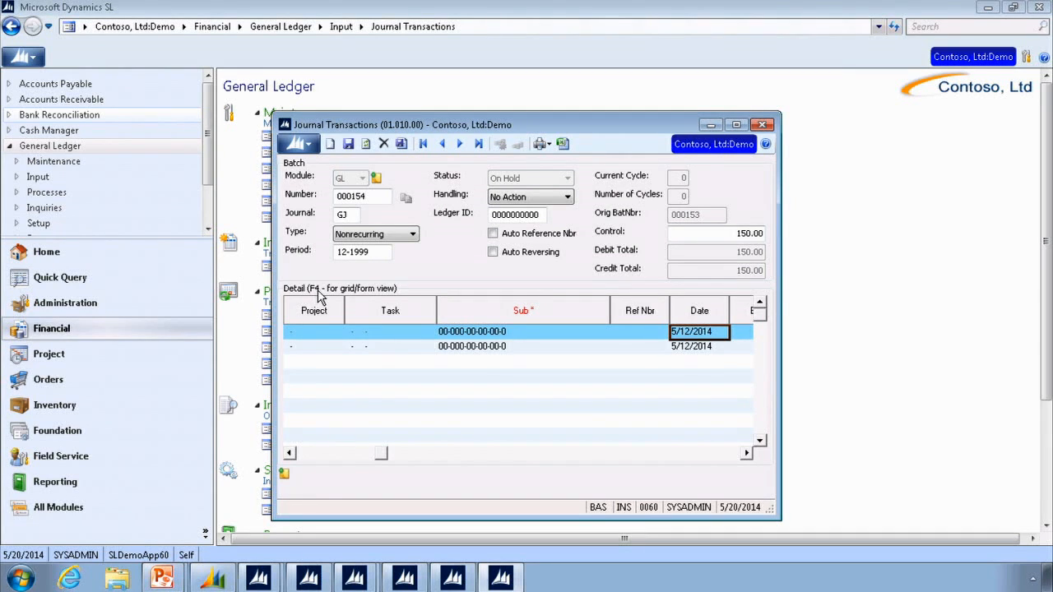
{"action": "key", "text": "F4"}
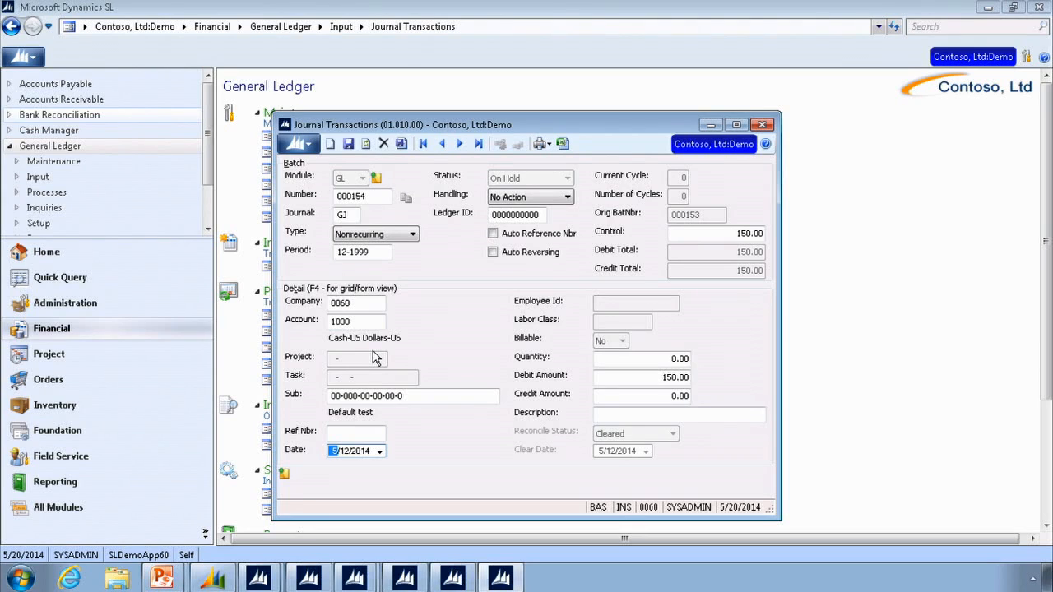
{"action": "left_click", "coordinate": [373, 320]}
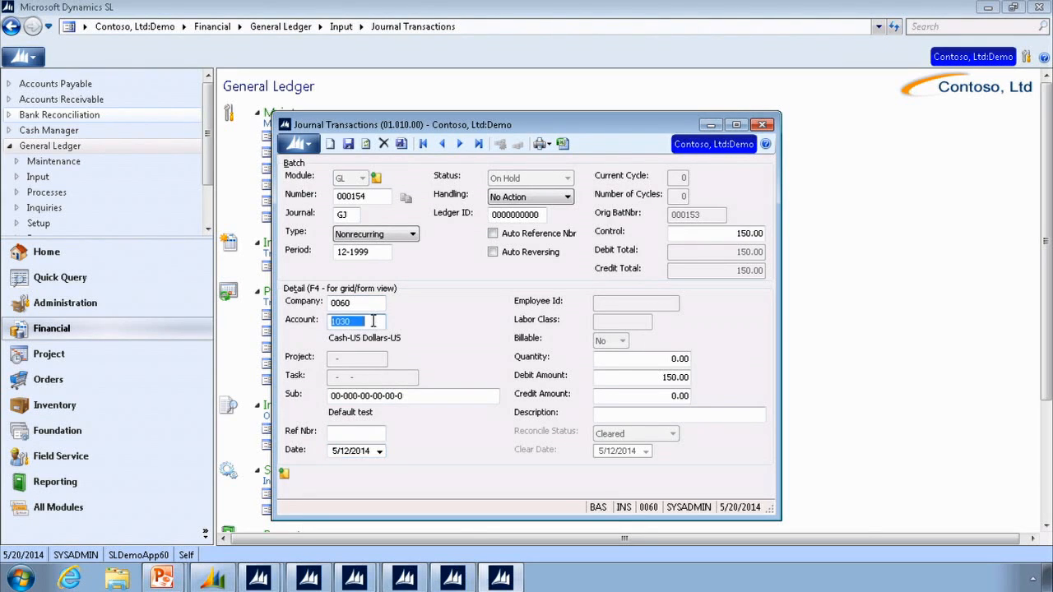
{"action": "left_click", "coordinate": [419, 395]}
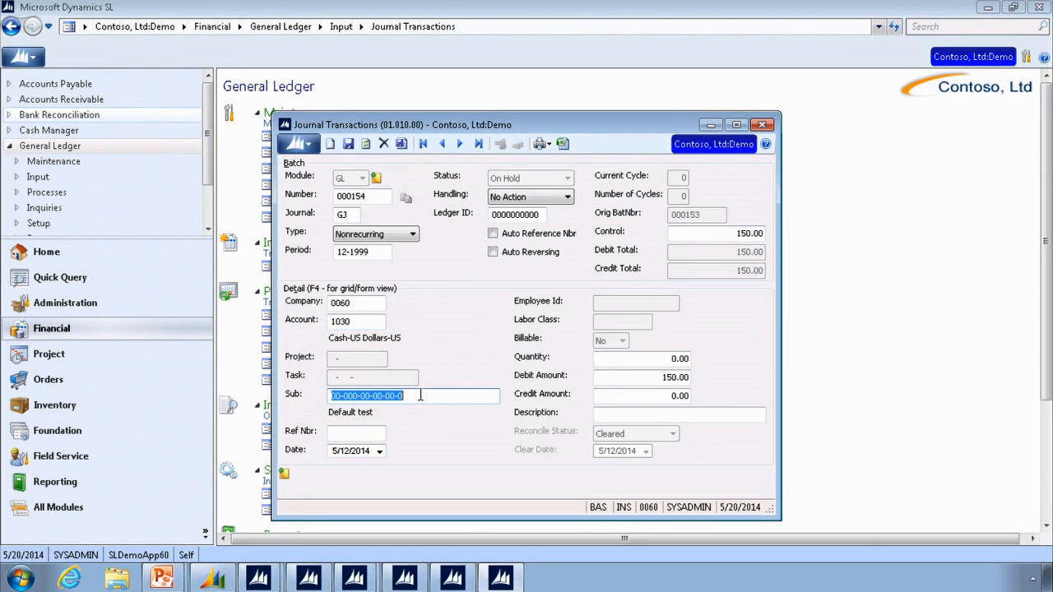
{"action": "left_click", "coordinate": [350, 435]}
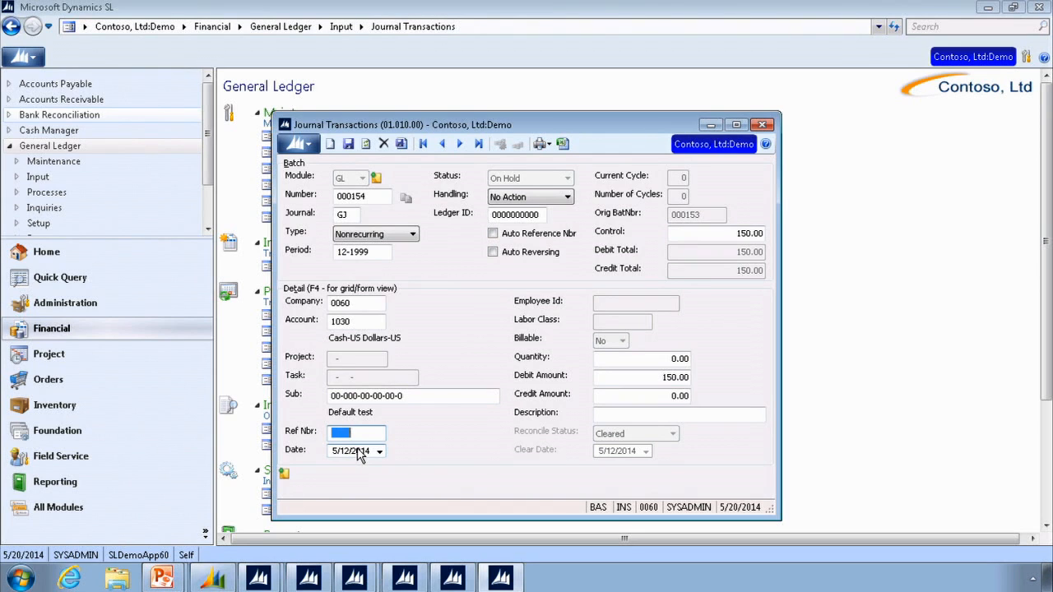
{"action": "left_click", "coordinate": [643, 377]}
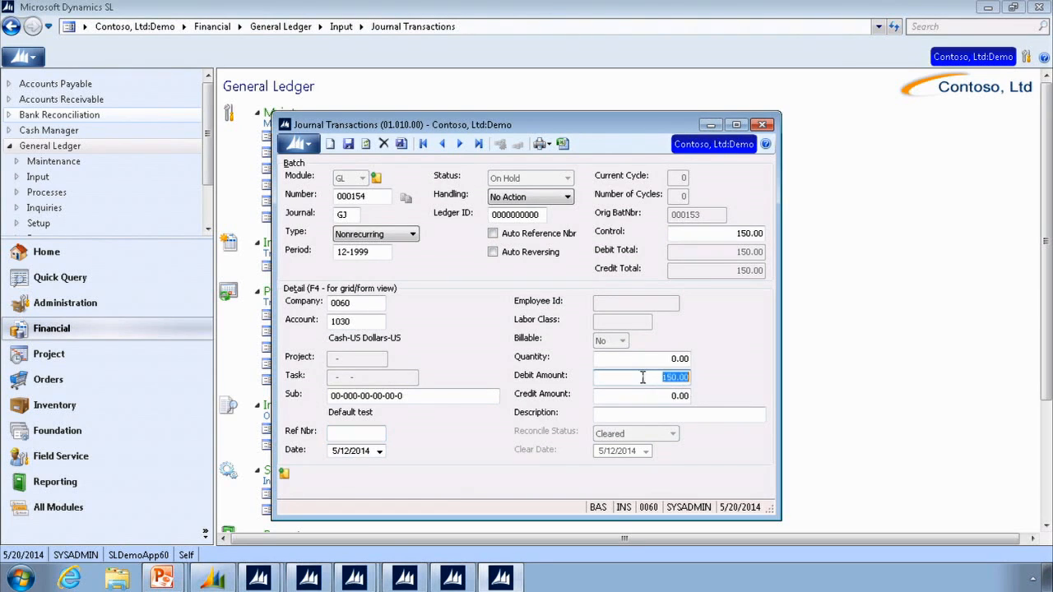
{"action": "left_click", "coordinate": [658, 397]}
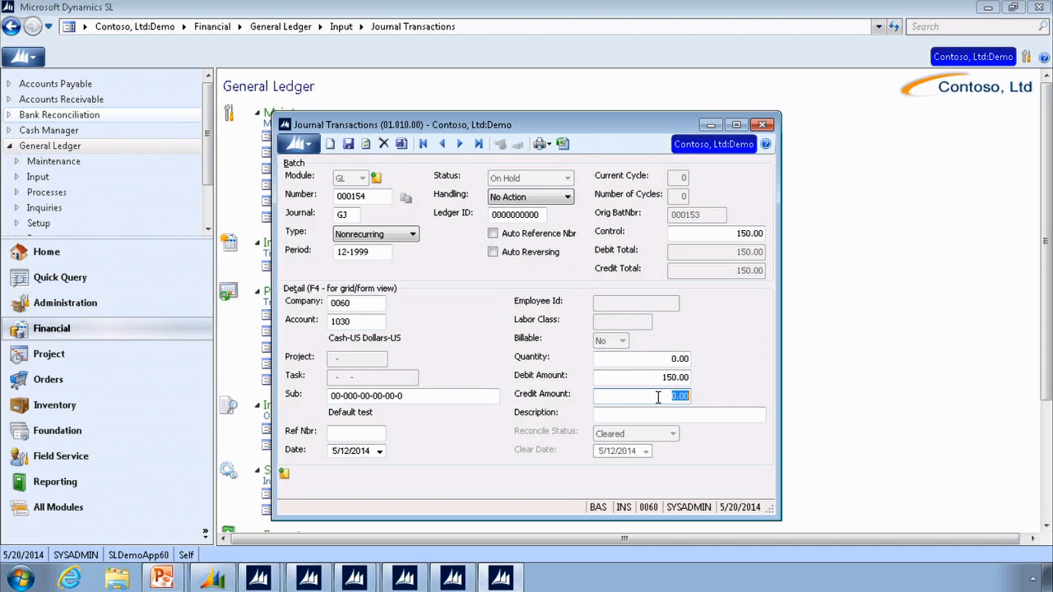
{"action": "left_click", "coordinate": [659, 412]}
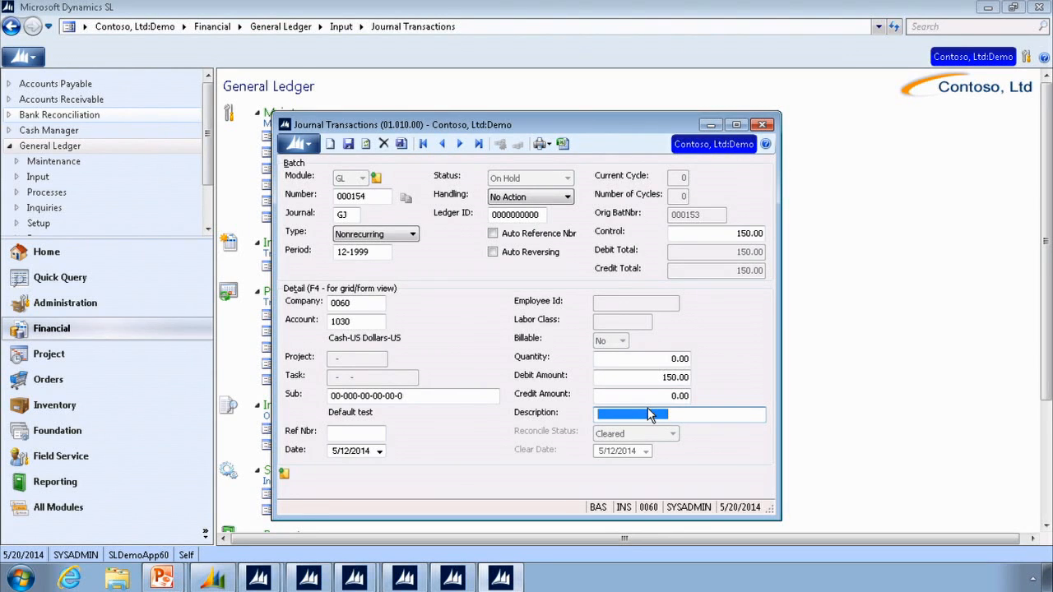
- Return the transaction detail to grid view and go back to the Company column of the first line
{"action": "key", "text": "F4"}
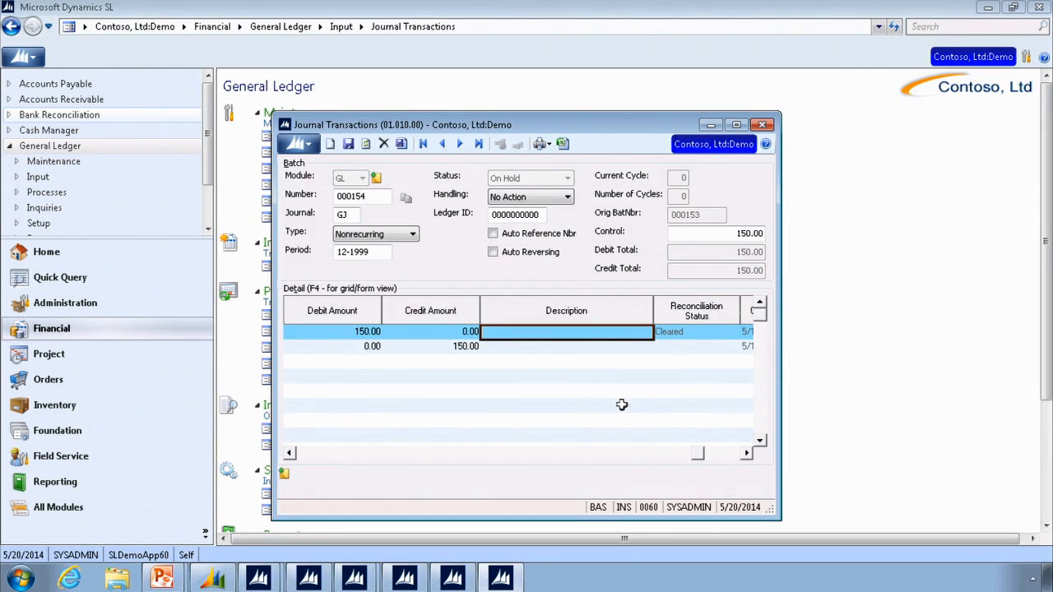
{"action": "key", "text": "Left"}
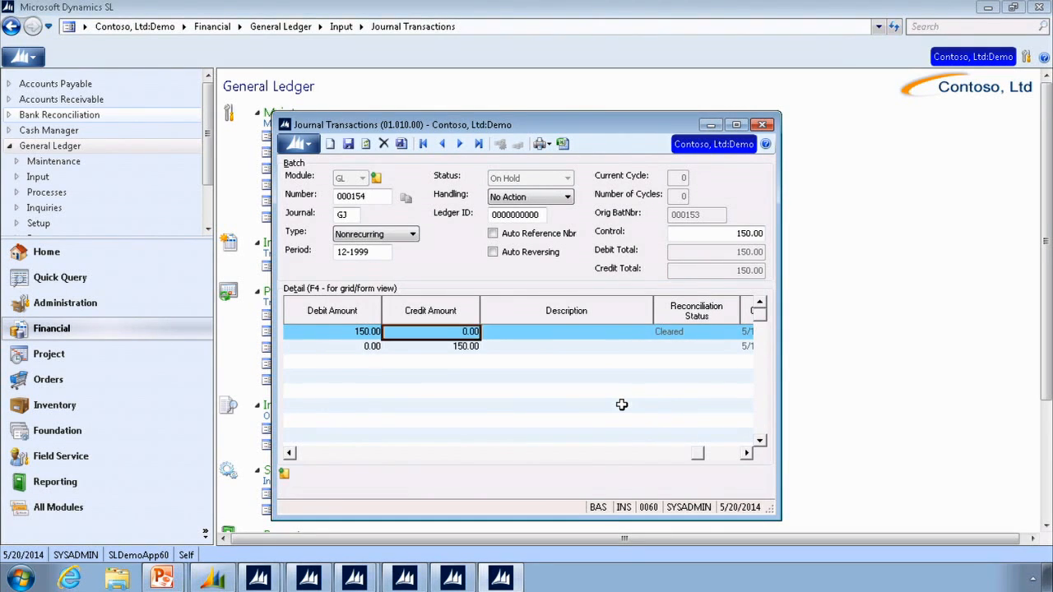
{"action": "key", "text": "Home"}
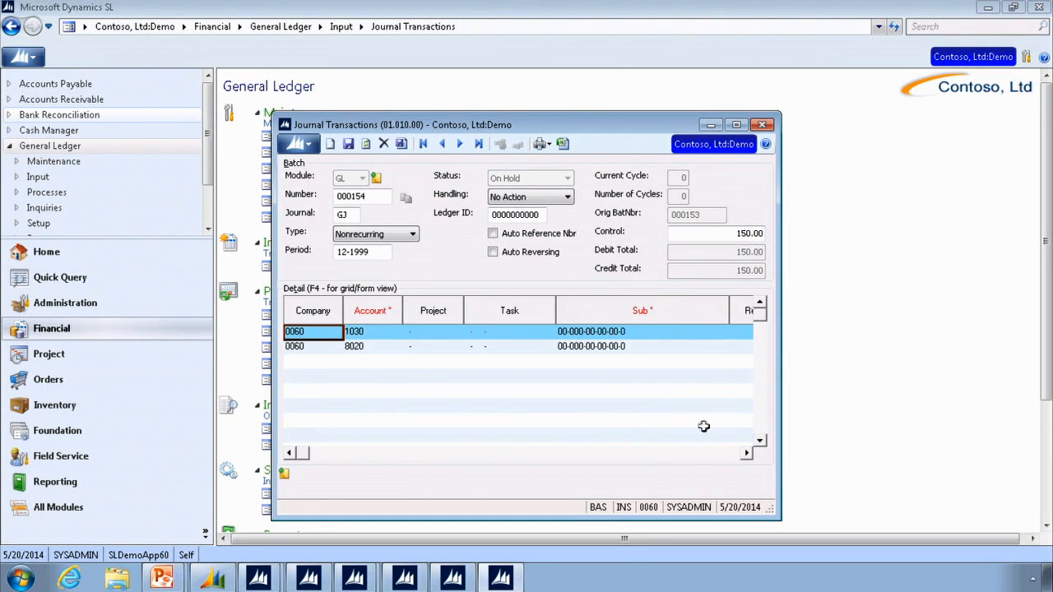
- Set the handling of batch 000154 to Release Now, finish the batch to release it, and dismiss the process status window
{"action": "left_click", "coordinate": [354, 347]}
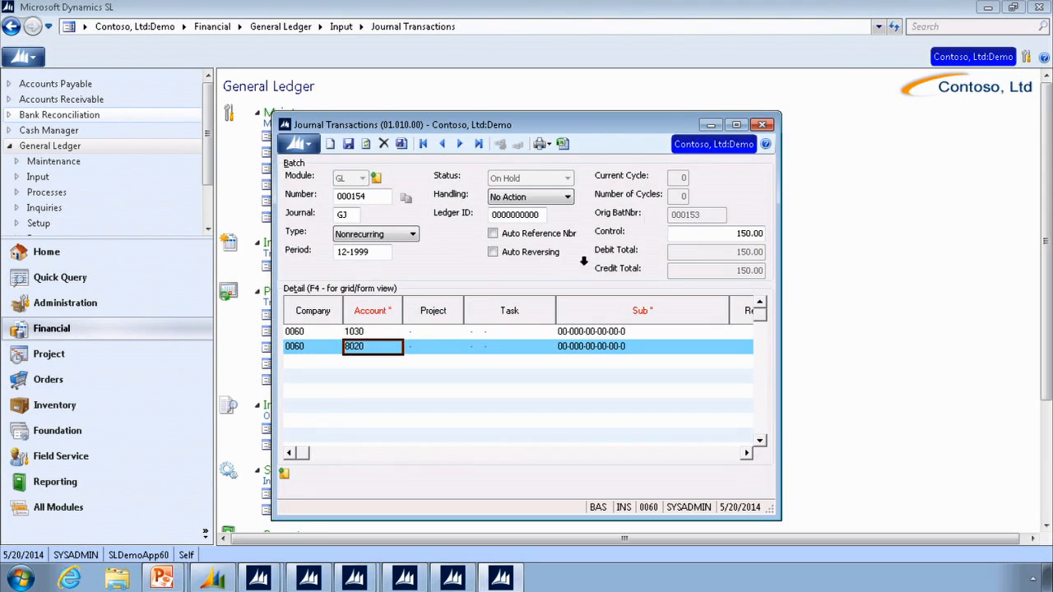
{"action": "left_click", "coordinate": [568, 200]}
{"action": "left_click", "coordinate": [567, 200]}
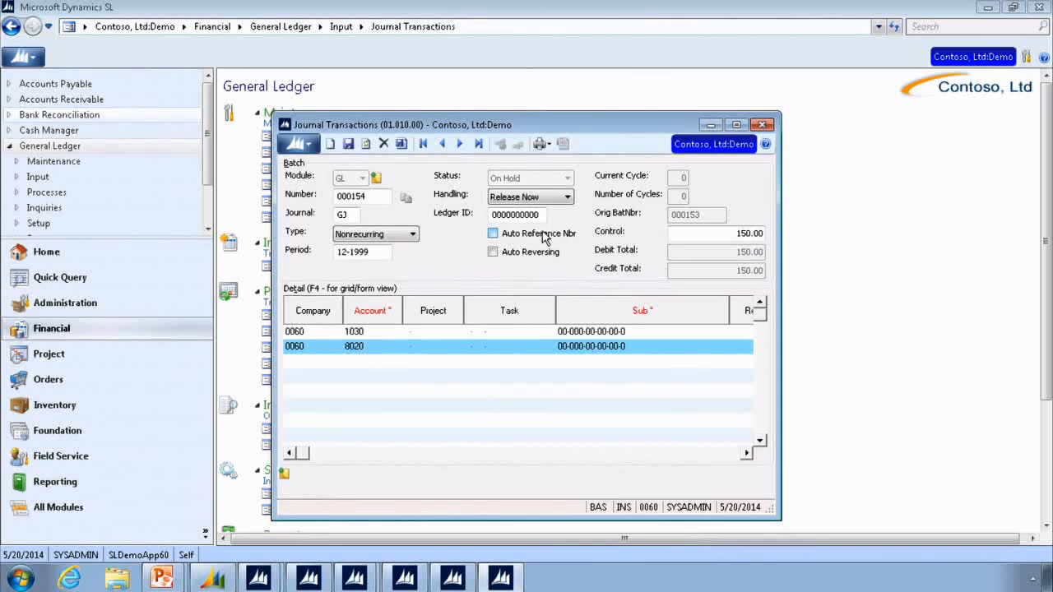
{"action": "left_click", "coordinate": [401, 145]}
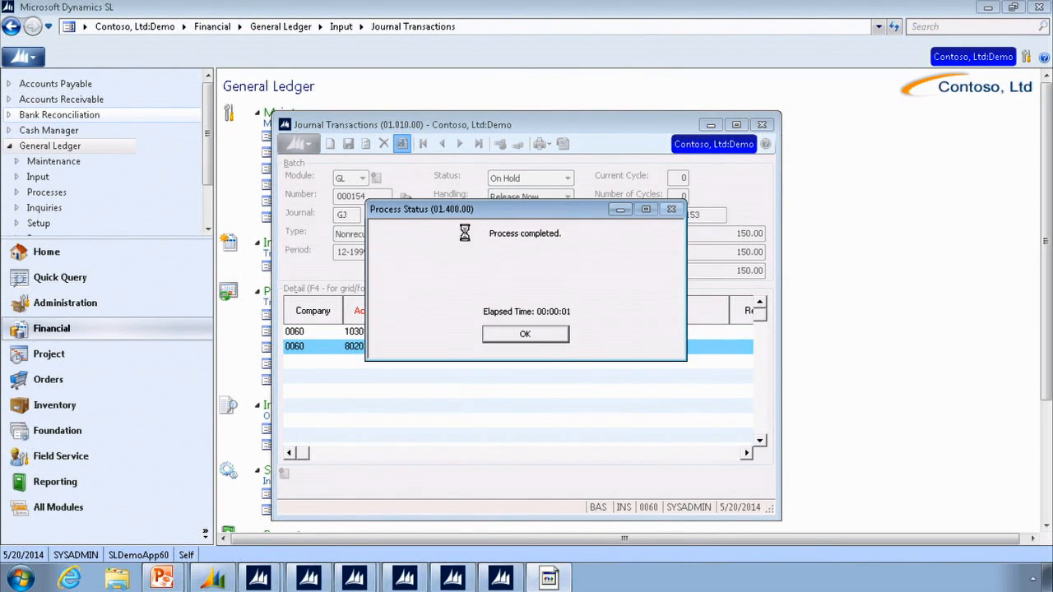
{"action": "left_click", "coordinate": [526, 335]}
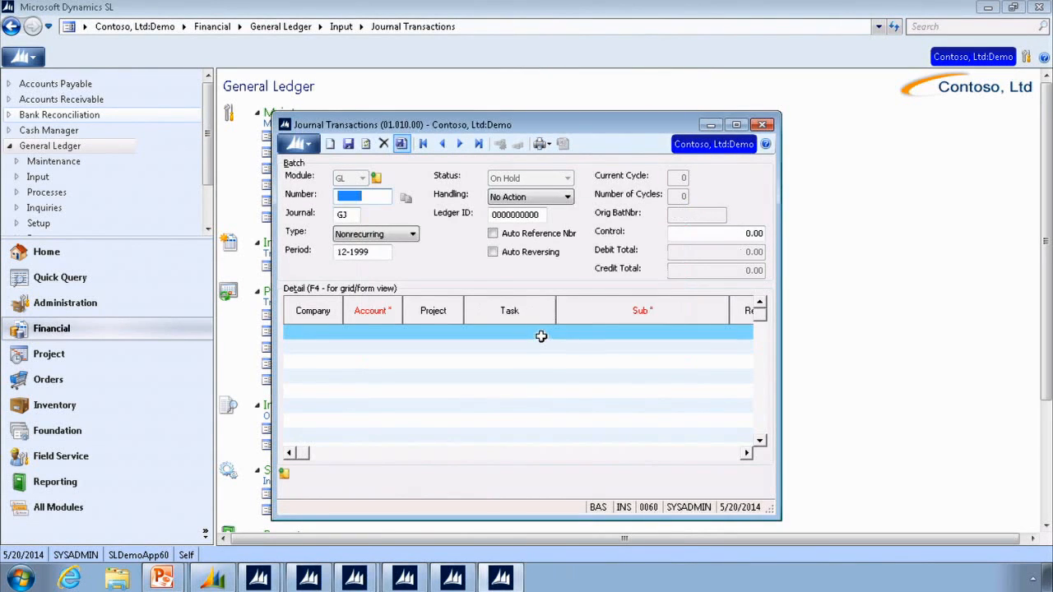
- Look up batch 000154 in the Batch List and load it into Journal Transactions to check its status
{"action": "double_click", "coordinate": [363, 198]}
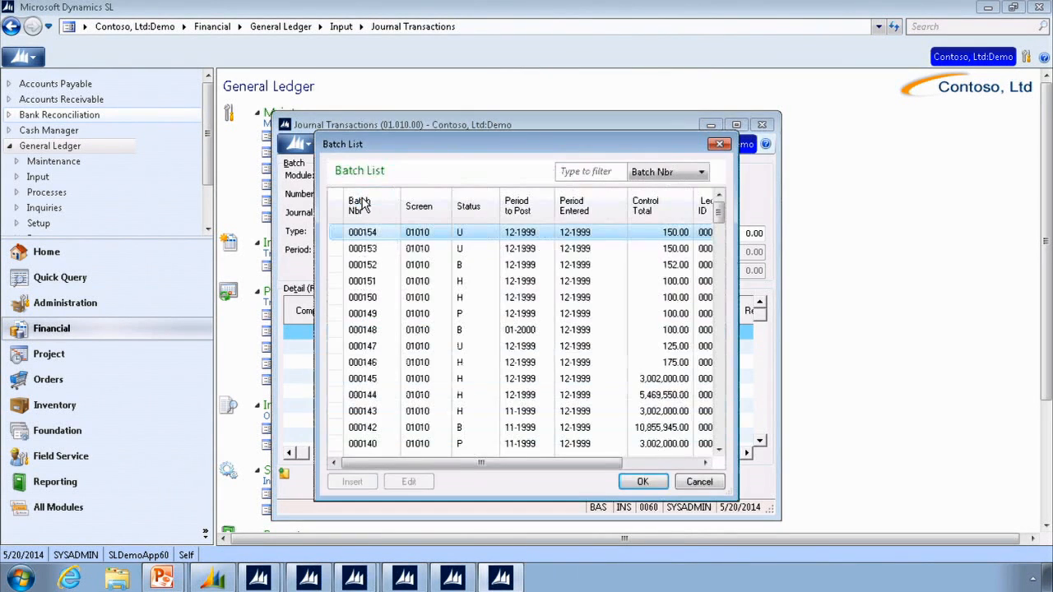
{"action": "double_click", "coordinate": [380, 235]}
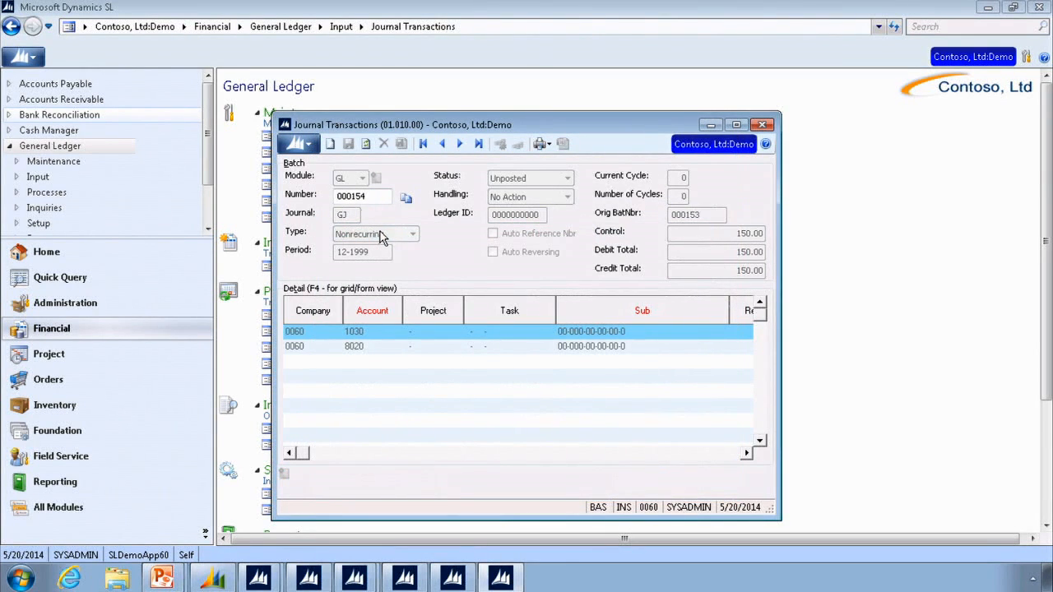
{"action": "double_click", "coordinate": [360, 193]}
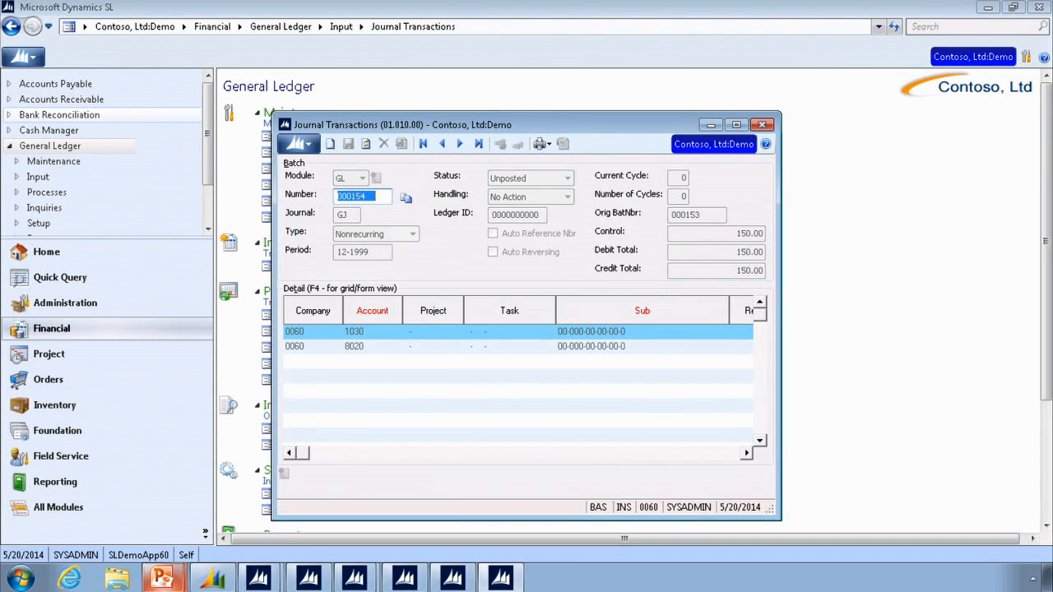
- Switch to the running PowerPoint slide show and go to the slide titled Journal Transactions - Recurring
{"action": "left_click", "coordinate": [162, 576]}
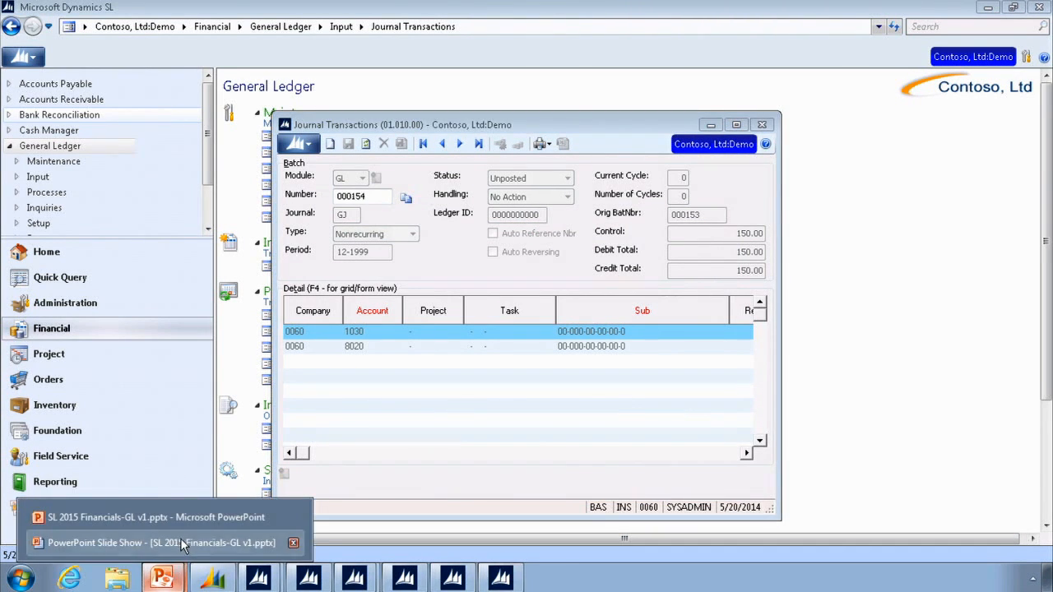
{"action": "left_click", "coordinate": [180, 542]}
{"action": "left_click", "coordinate": [377, 307]}
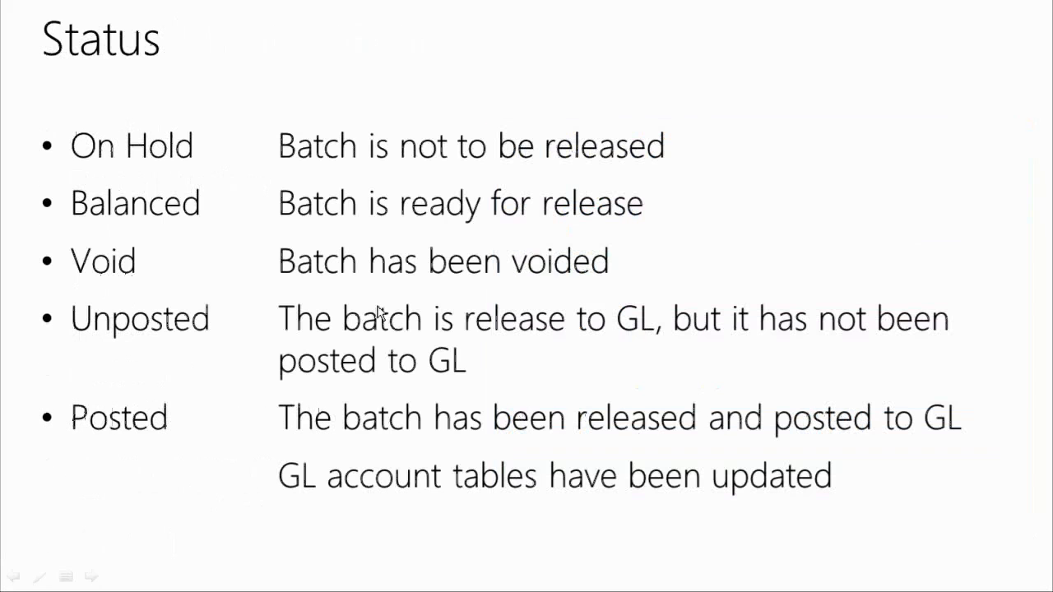
{"action": "key", "text": "Left"}
{"action": "key", "text": "Right"}
{"action": "key", "text": "Right"}
{"action": "key", "text": "Right"}
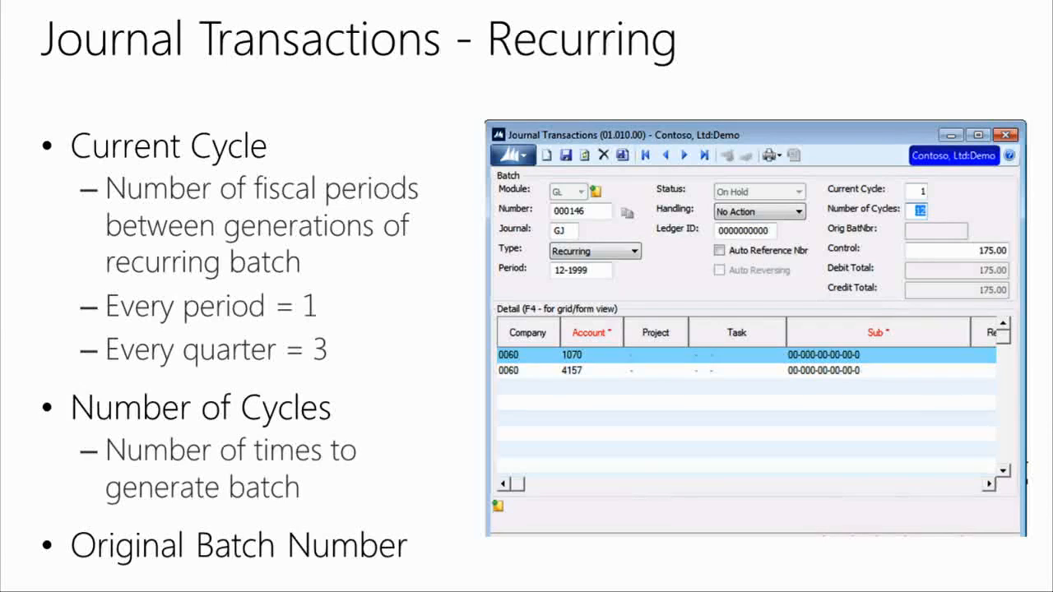
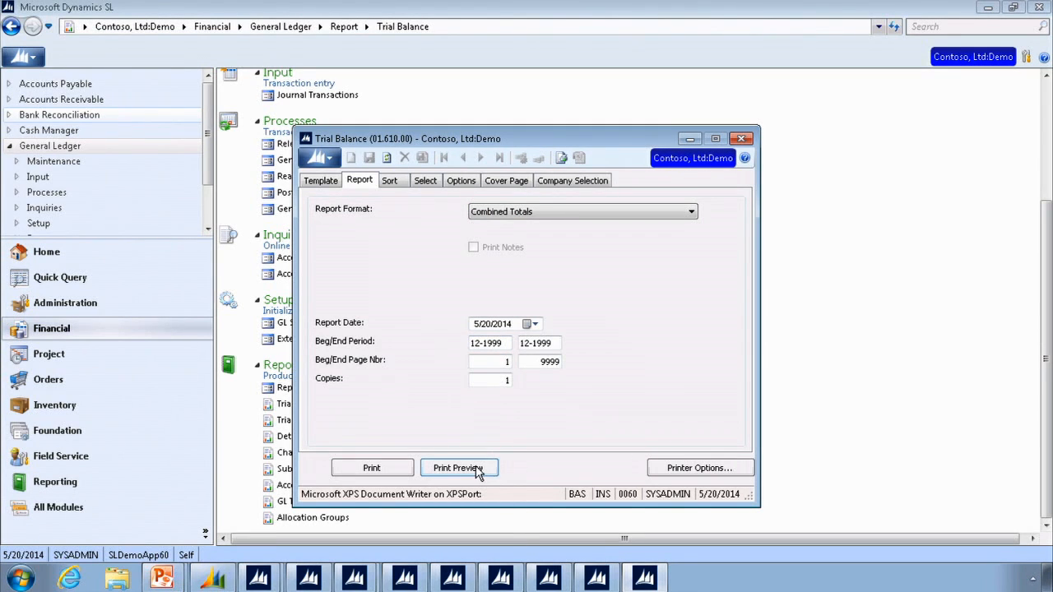
- Preview the Combined Totals trial balance and go to the Assets group of the ACTUAL ledger for company 0060
{"action": "left_click", "coordinate": [458, 468]}
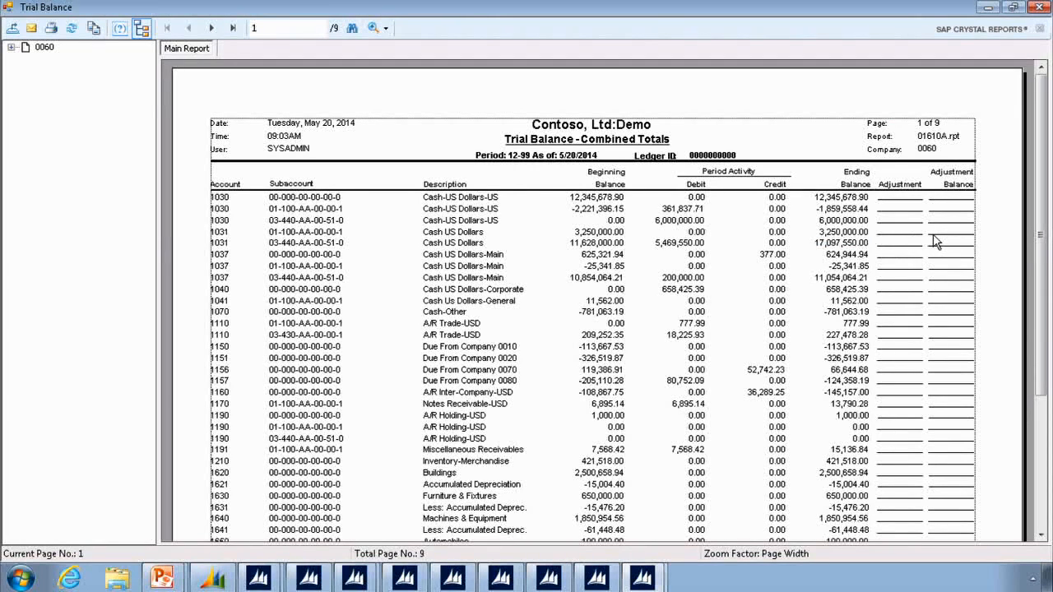
{"action": "left_click", "coordinate": [10, 48]}
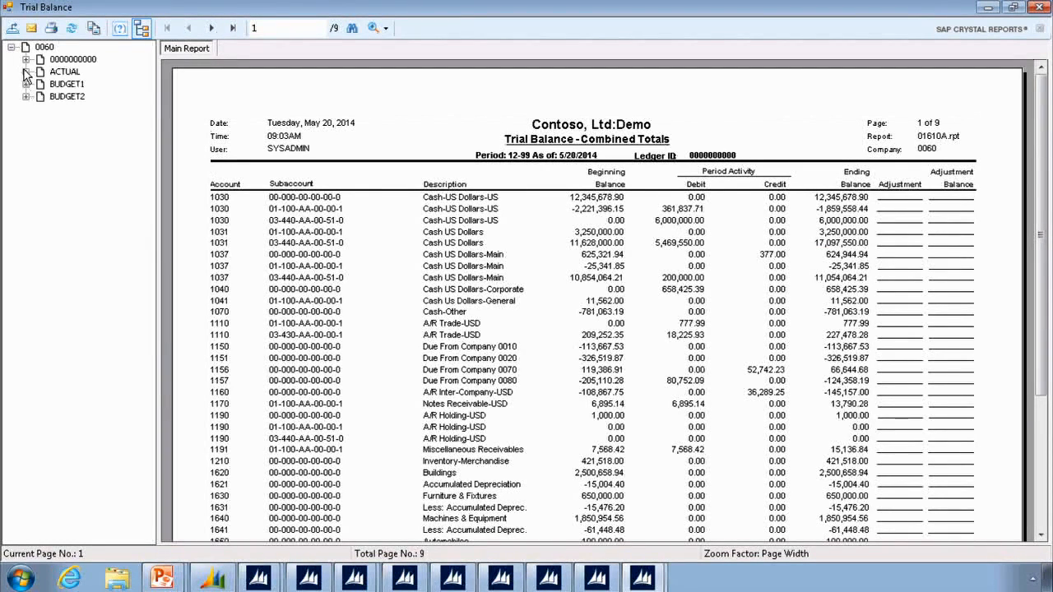
{"action": "left_click", "coordinate": [26, 72]}
{"action": "left_click", "coordinate": [40, 84]}
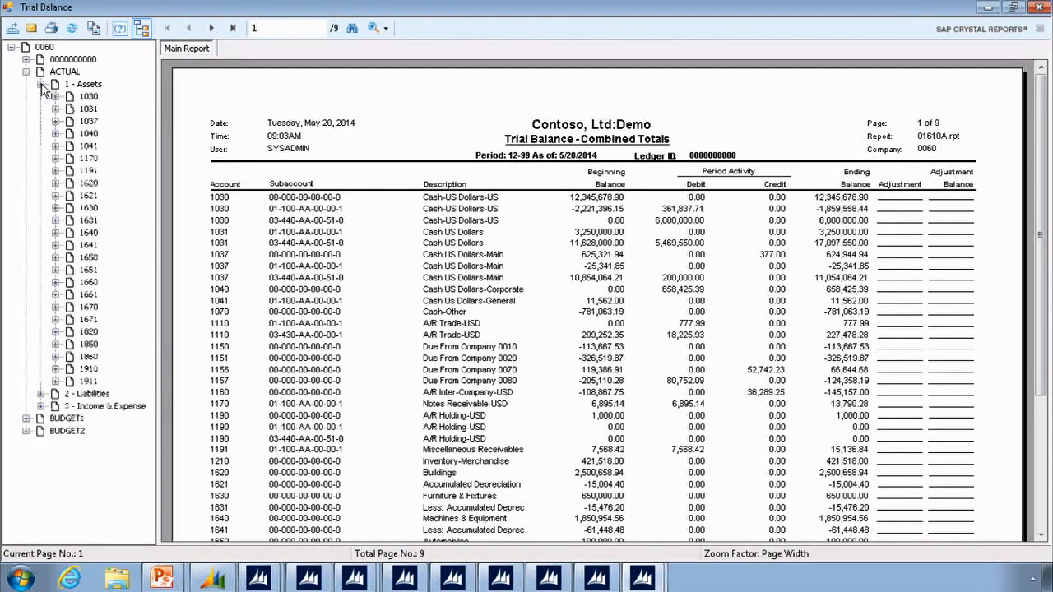
{"action": "left_click", "coordinate": [72, 85]}
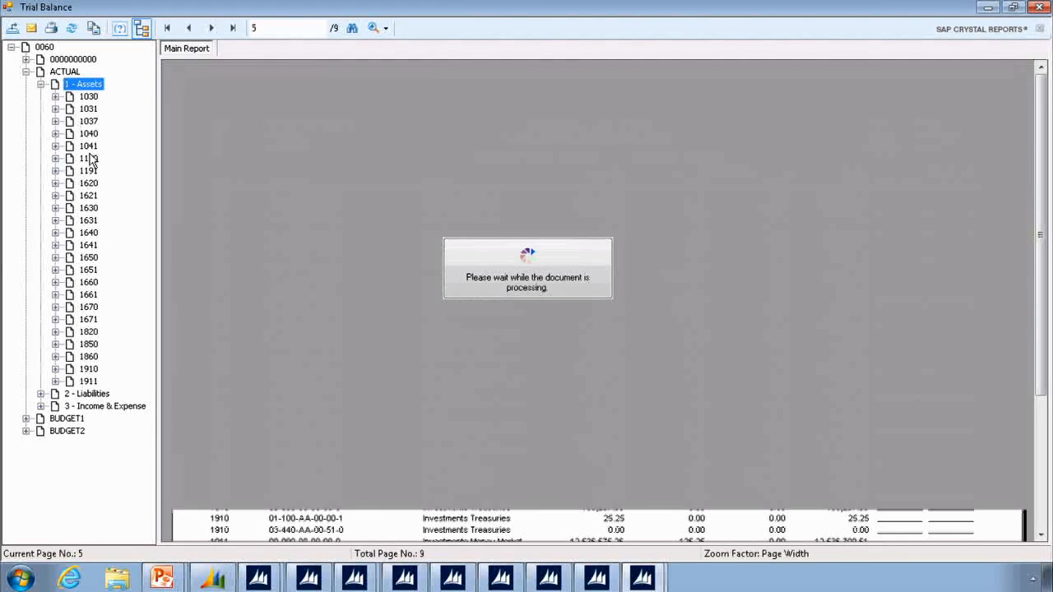
- Go to accounts 1170, 1630 and 1911 in the trial balance preview, and close the preview
{"action": "left_click", "coordinate": [90, 158]}
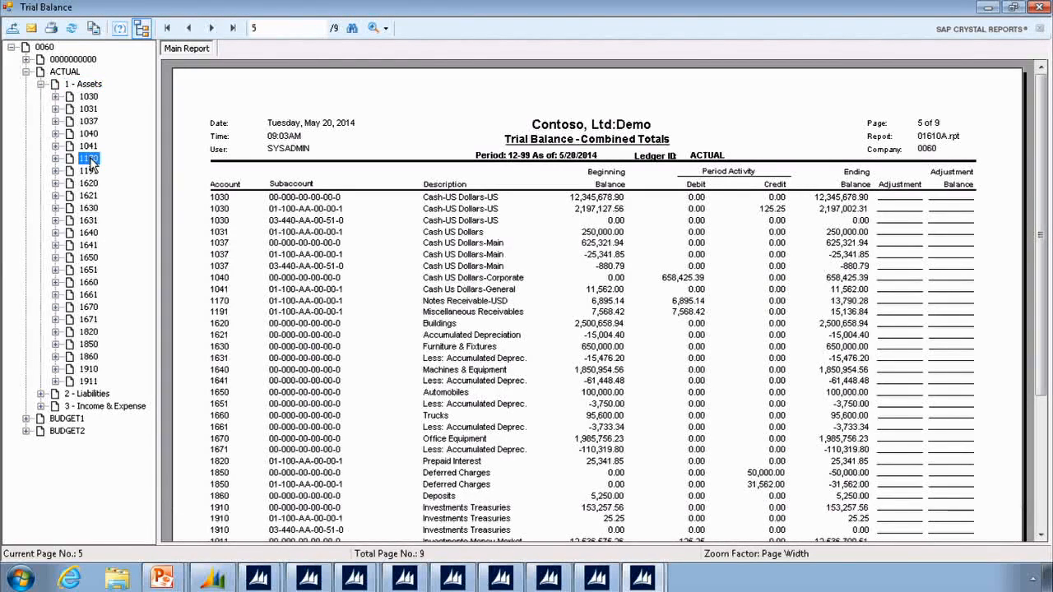
{"action": "left_click", "coordinate": [88, 207]}
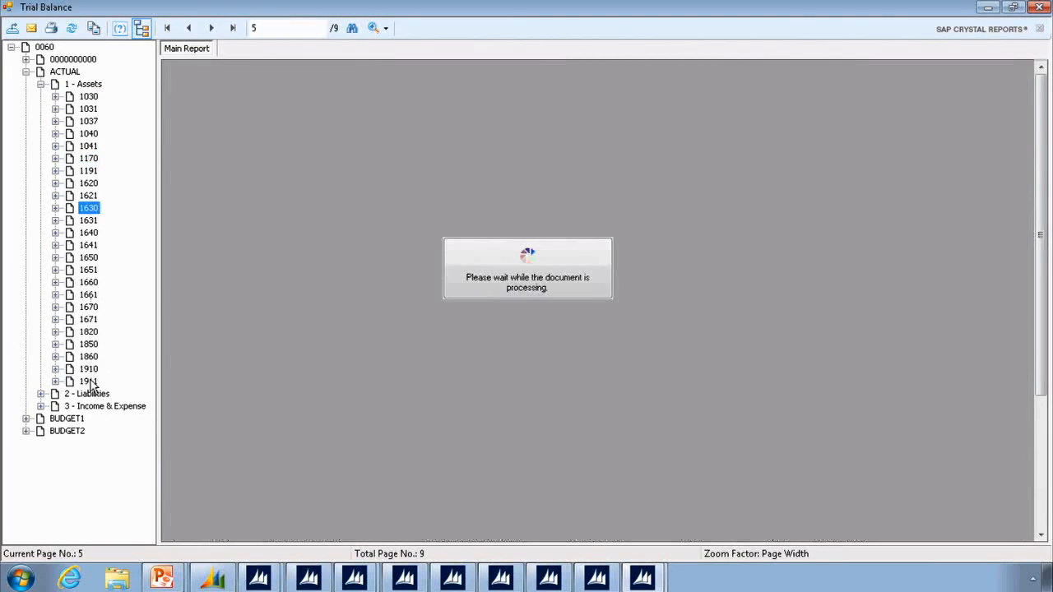
{"action": "left_click", "coordinate": [88, 381]}
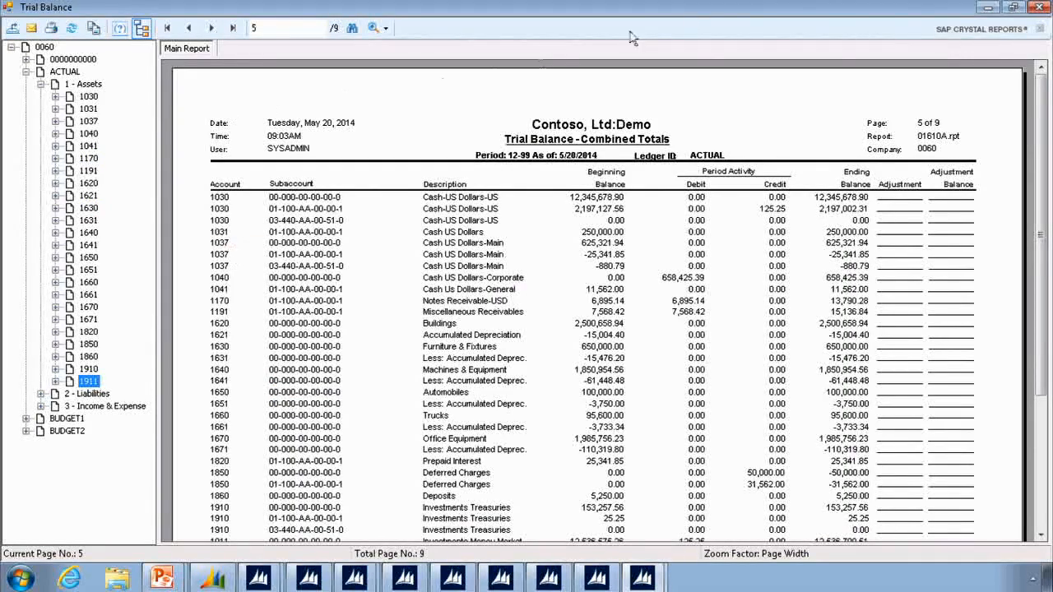
{"action": "left_click", "coordinate": [1039, 7]}
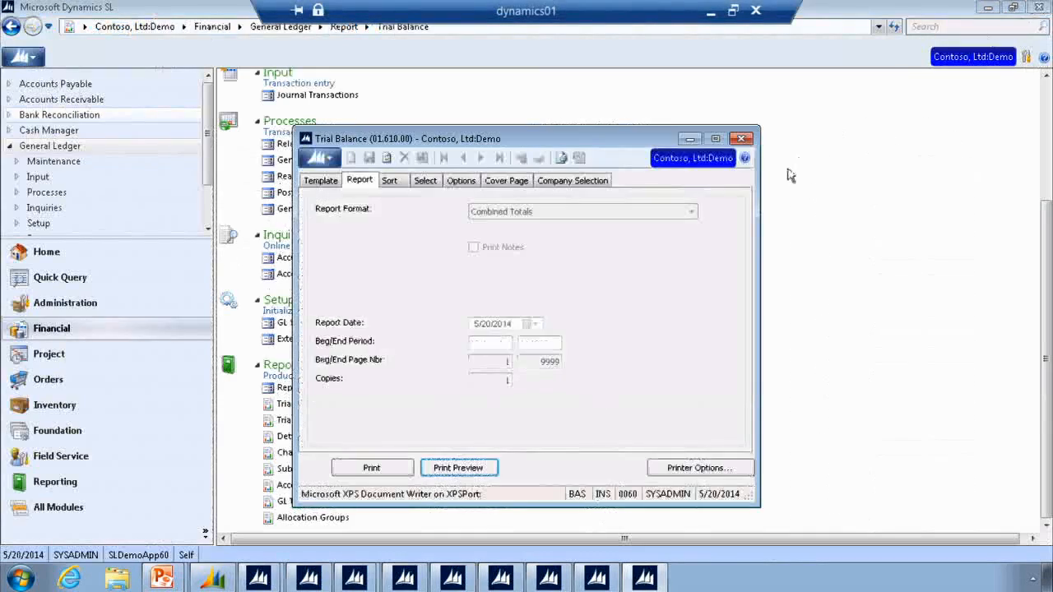
- Open the GL Transactions report from the General Ledger reports and choose the Unposted report format
{"action": "left_click", "coordinate": [861, 192]}
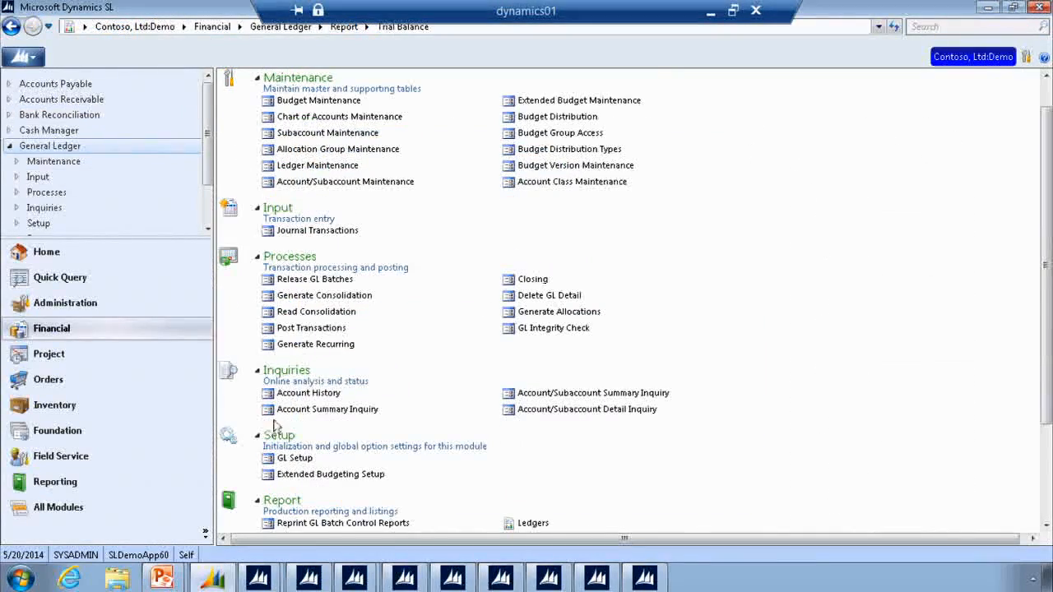
{"action": "scroll", "coordinate": [311, 333], "scroll_direction": "down", "scroll_amount": 3}
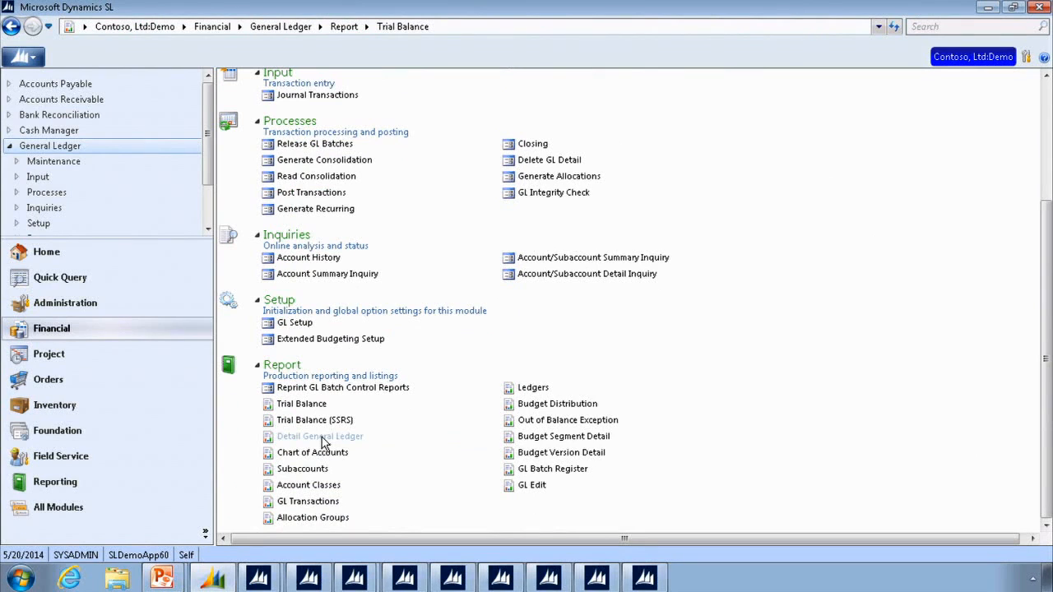
{"action": "left_click", "coordinate": [334, 505]}
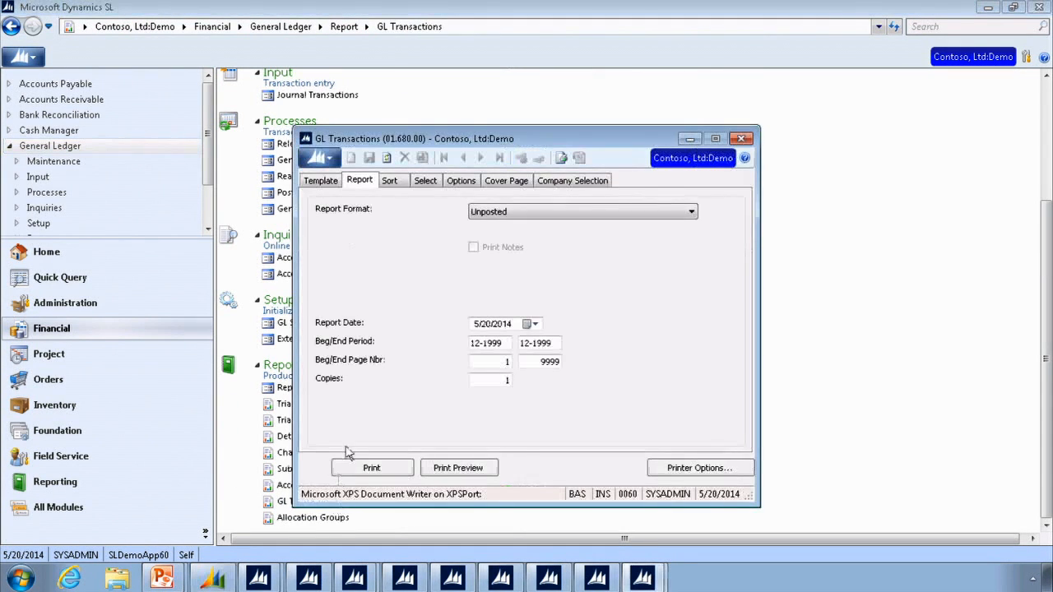
{"action": "left_click", "coordinate": [519, 211]}
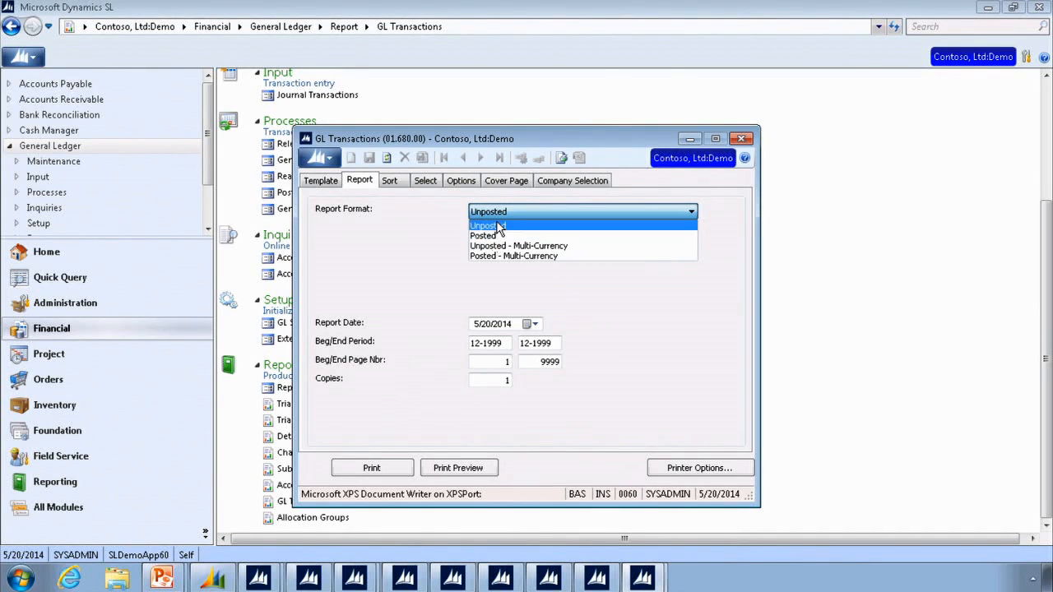
{"action": "left_click", "coordinate": [500, 226]}
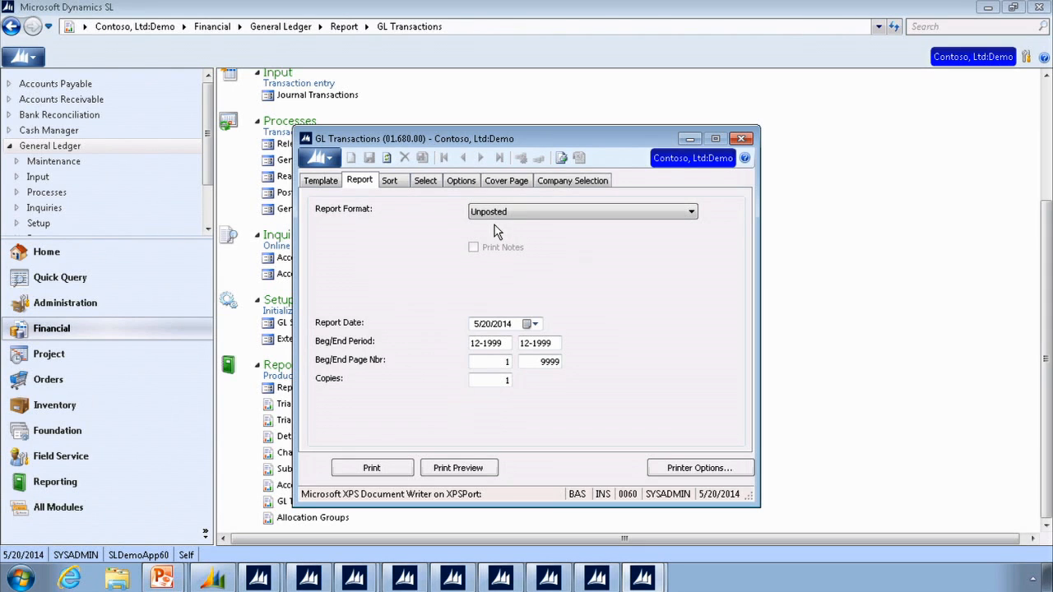
- Review the GL Transactions report's template, sort, select, options, cover page and company selection settings, and close the report
{"action": "left_click", "coordinate": [320, 181]}
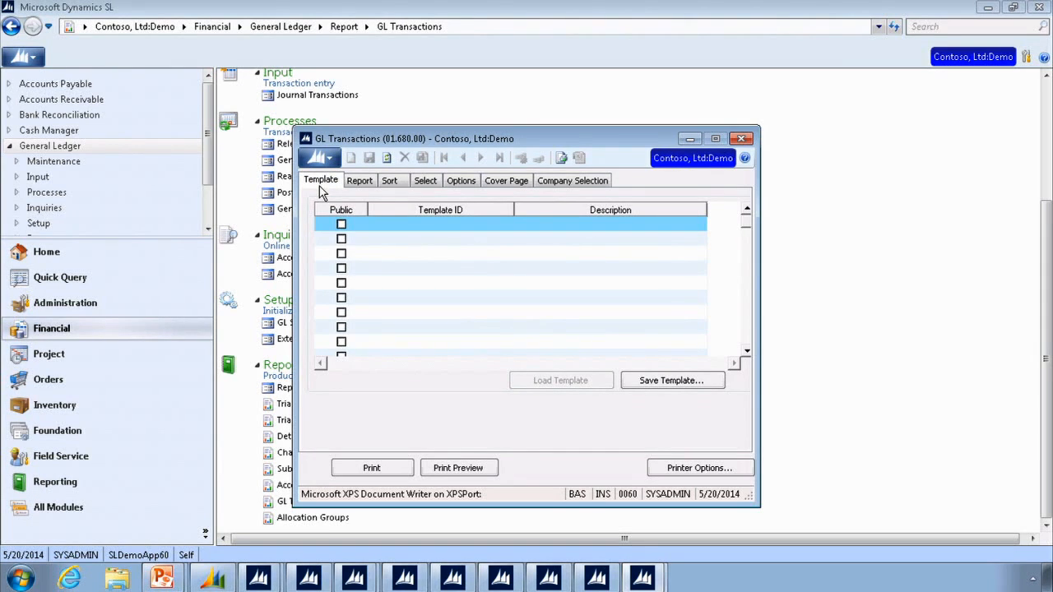
{"action": "left_click", "coordinate": [363, 187]}
{"action": "left_click", "coordinate": [389, 184]}
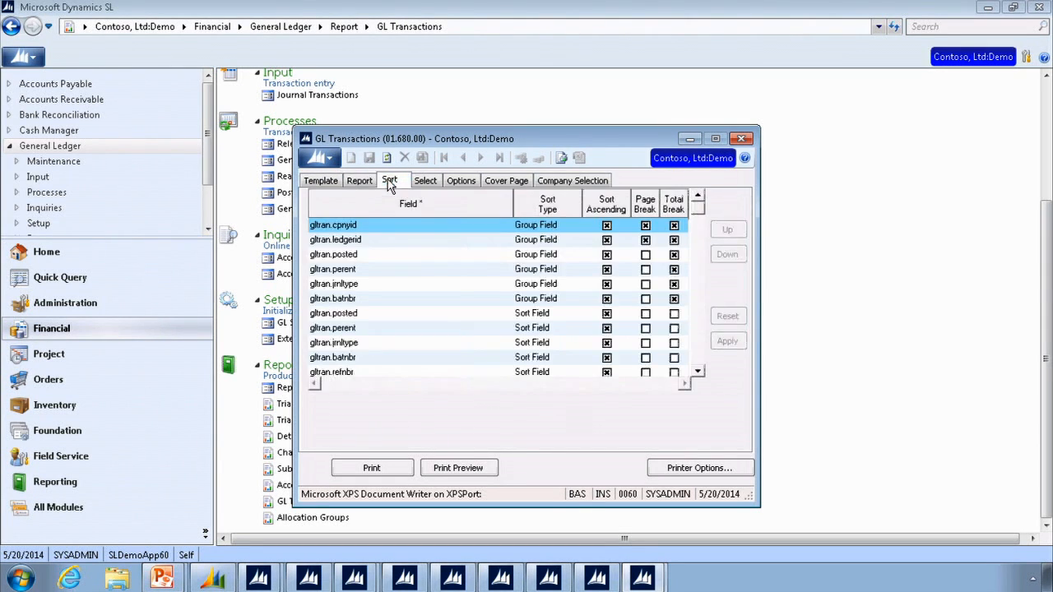
{"action": "left_click", "coordinate": [428, 182]}
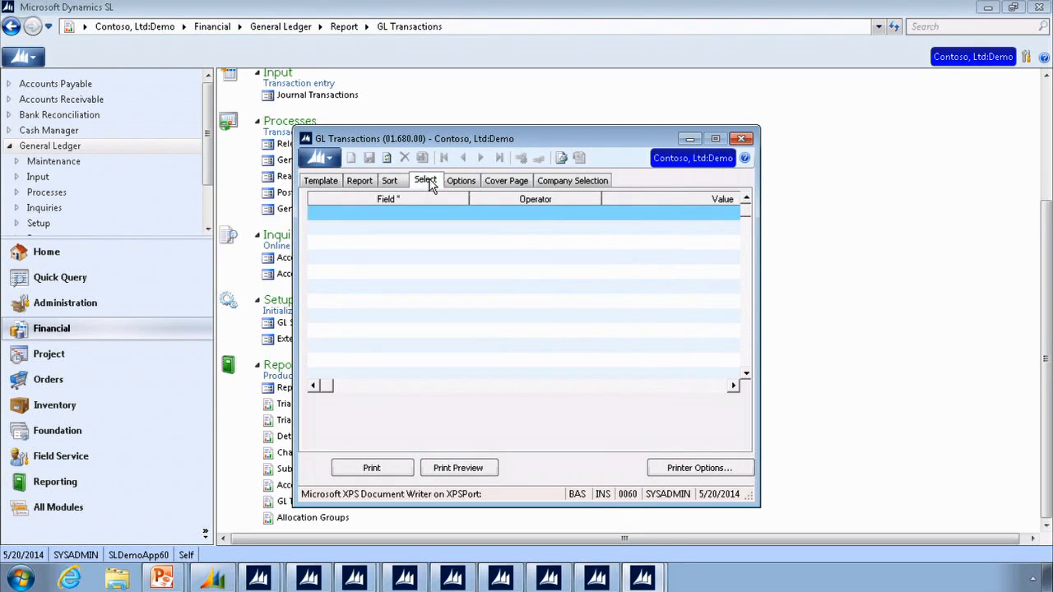
{"action": "left_click", "coordinate": [458, 182]}
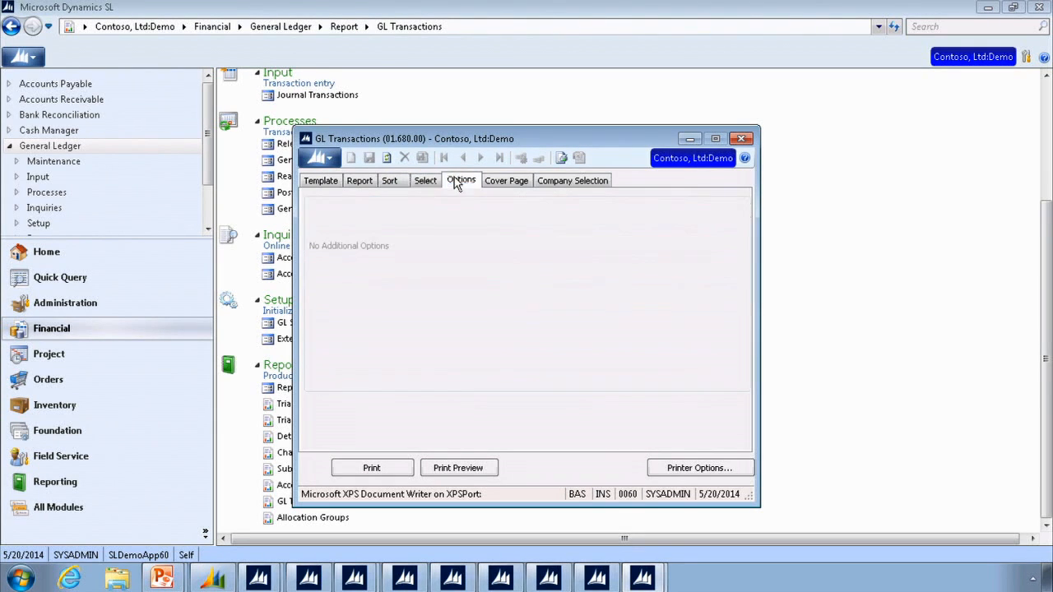
{"action": "left_click", "coordinate": [510, 186]}
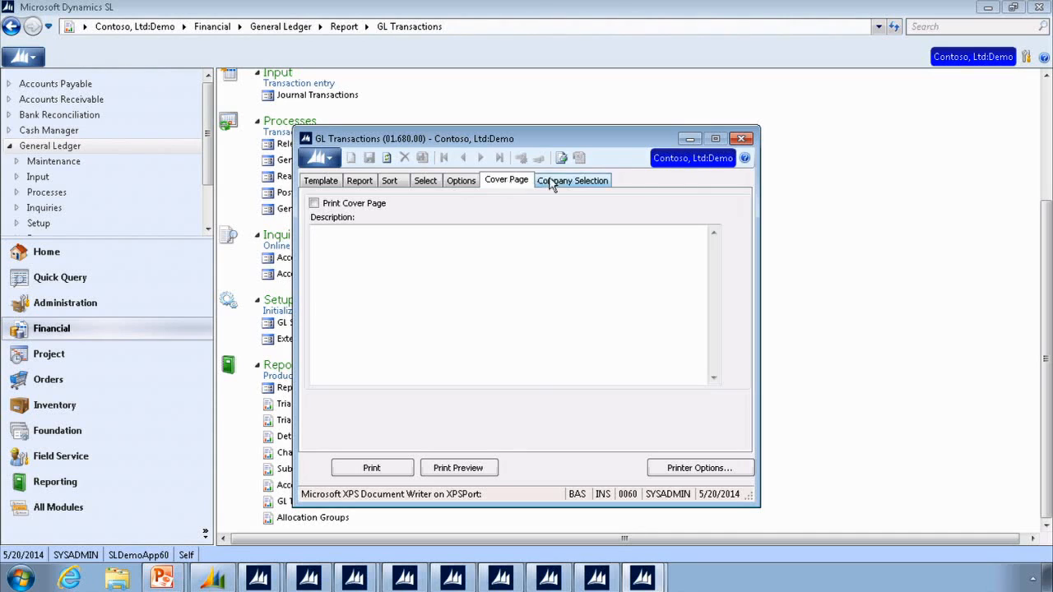
{"action": "left_click", "coordinate": [547, 182]}
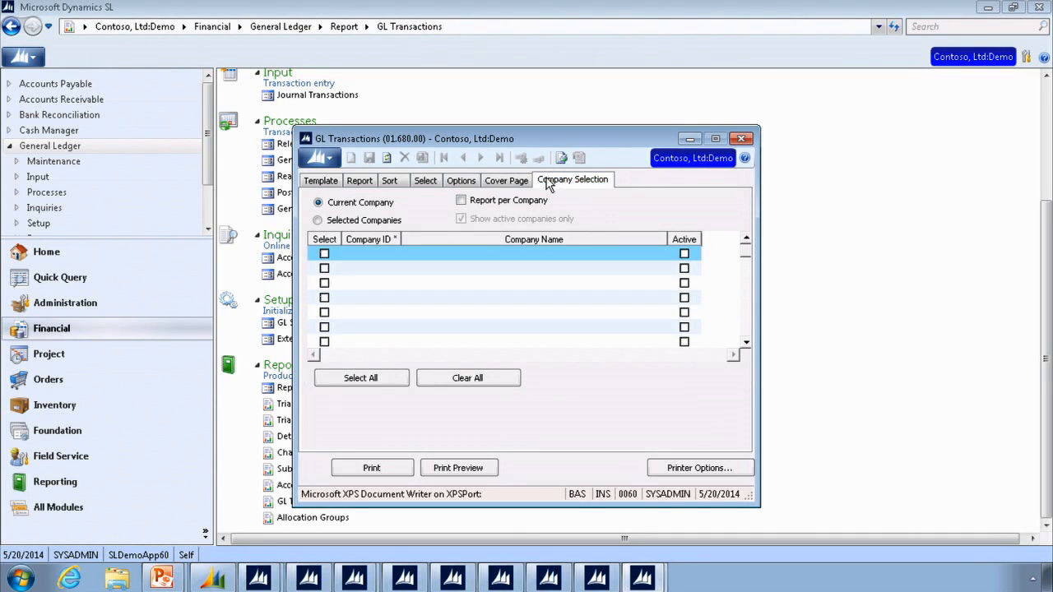
{"action": "left_click", "coordinate": [309, 183]}
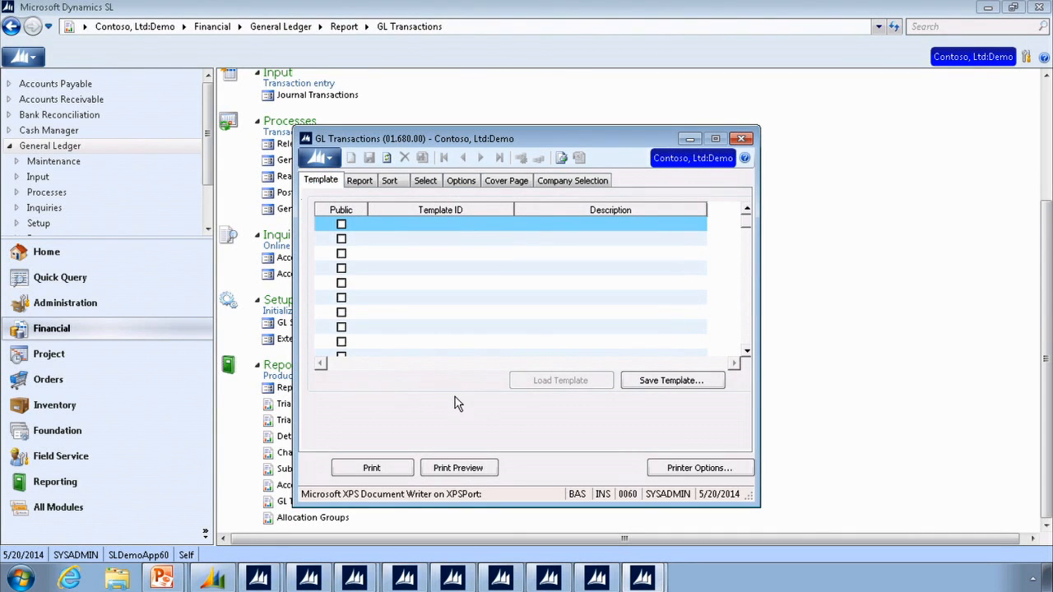
{"action": "left_click", "coordinate": [745, 139]}
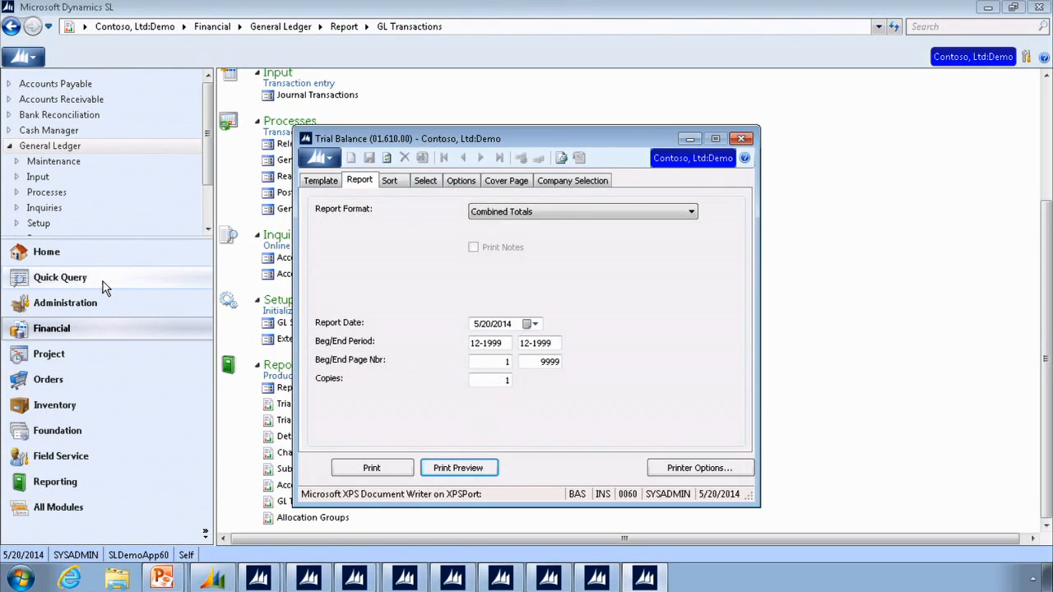
- Show the Financial quick queries and find the General Ledger group
{"action": "left_click", "coordinate": [105, 287]}
{"action": "left_click", "coordinate": [37, 115]}
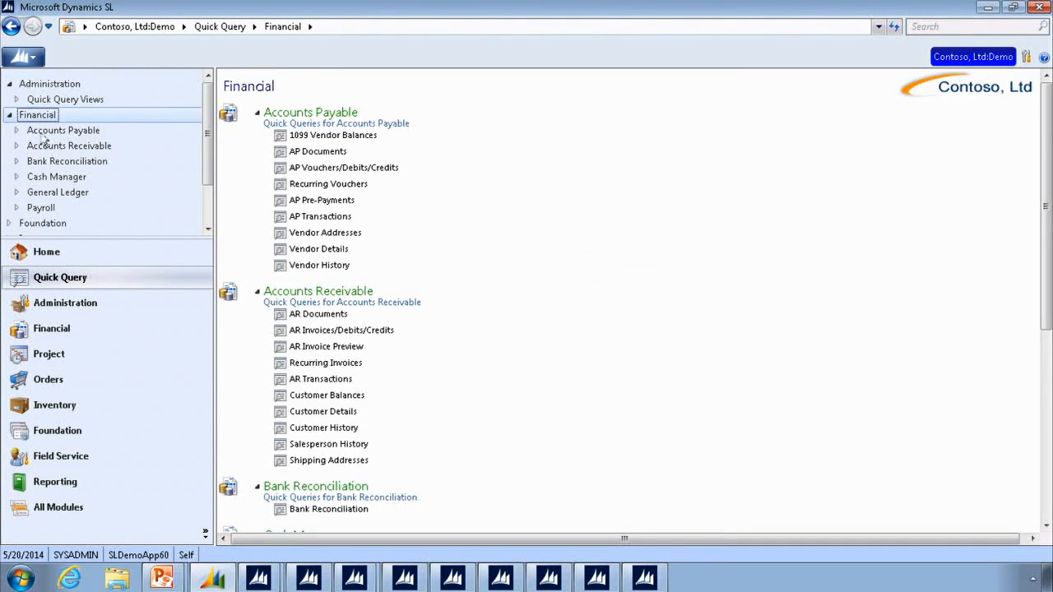
{"action": "scroll", "coordinate": [422, 453], "scroll_direction": "down", "scroll_amount": 5}
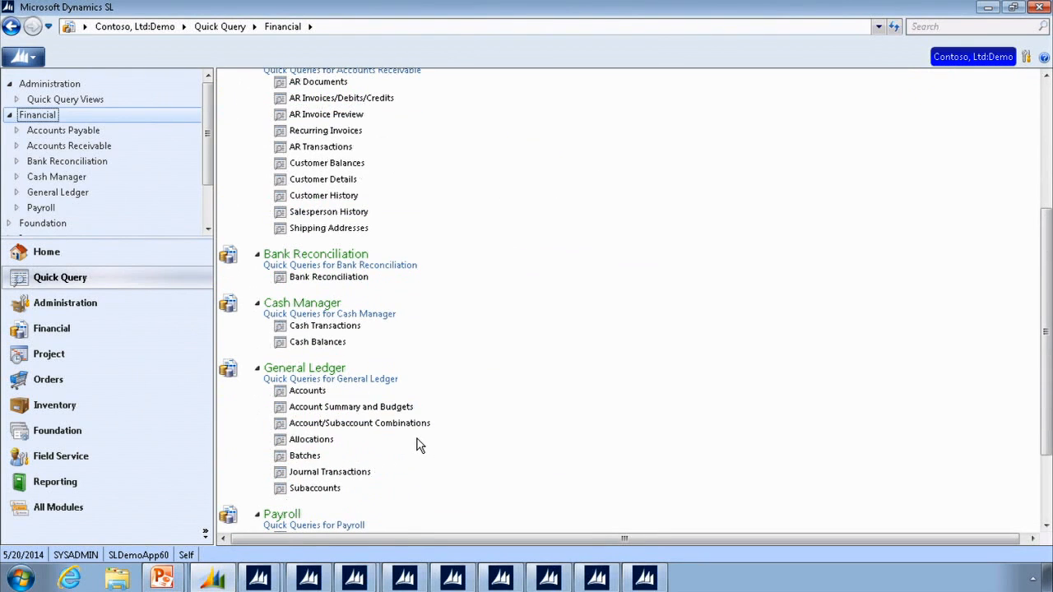
- Switch to the PowerPoint slide show to view the Quick Query Journal Transaction slide, and return to Microsoft Dynamics SL
{"action": "mouse_move", "coordinate": [162, 578]}
{"action": "left_click", "coordinate": [143, 540]}
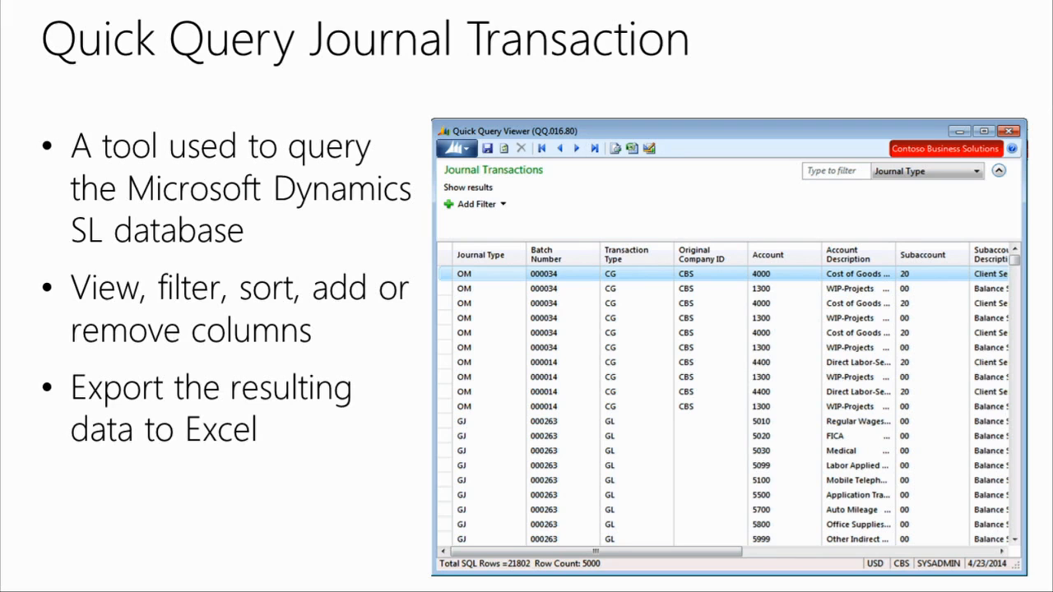
{"action": "key", "text": "alt+Tab"}
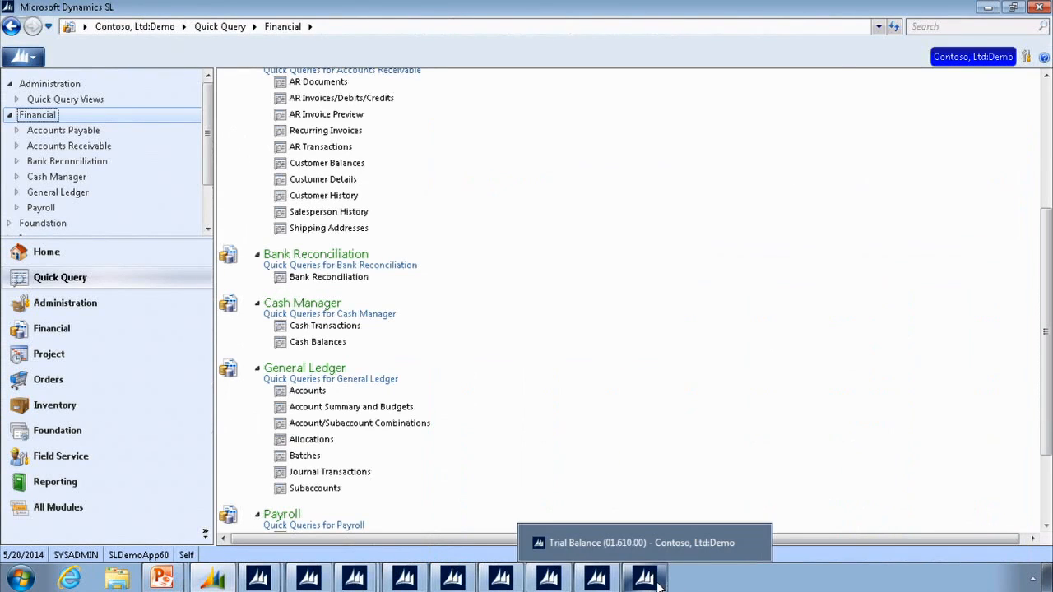
{"action": "mouse_move", "coordinate": [260, 581]}
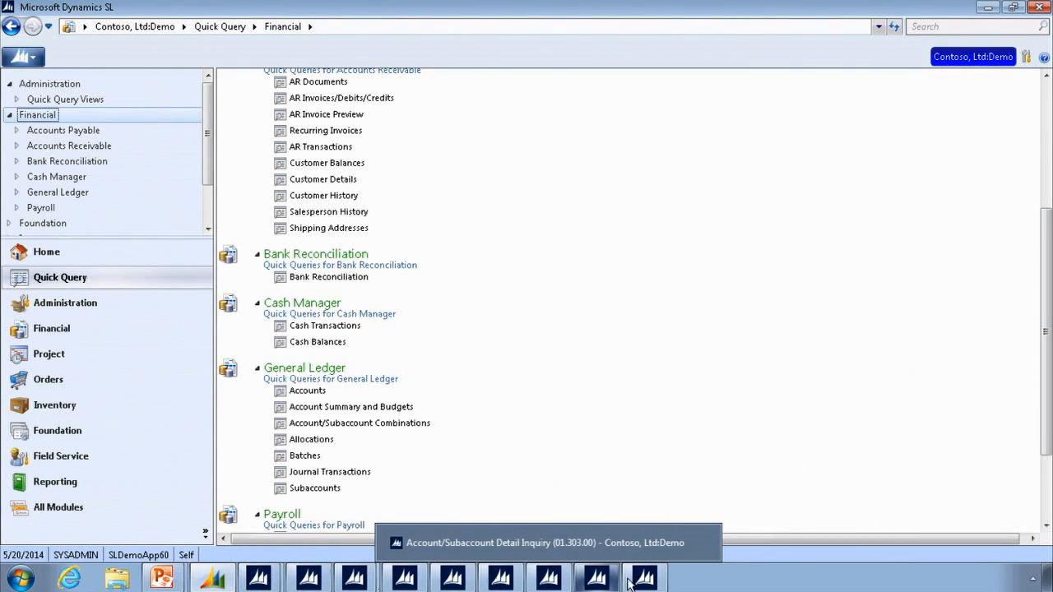
- Open the Journal Transactions quick query for General Ledger and extend its viewer window slightly upward
{"action": "left_click", "coordinate": [62, 281]}
{"action": "scroll", "coordinate": [411, 393], "scroll_direction": "down", "scroll_amount": 3}
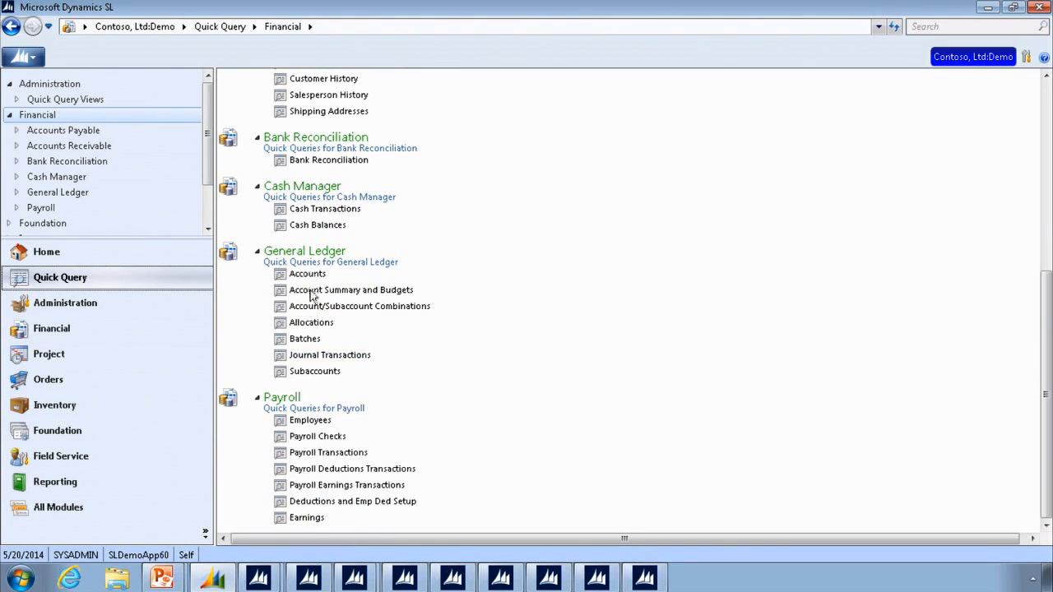
{"action": "left_click", "coordinate": [313, 359]}
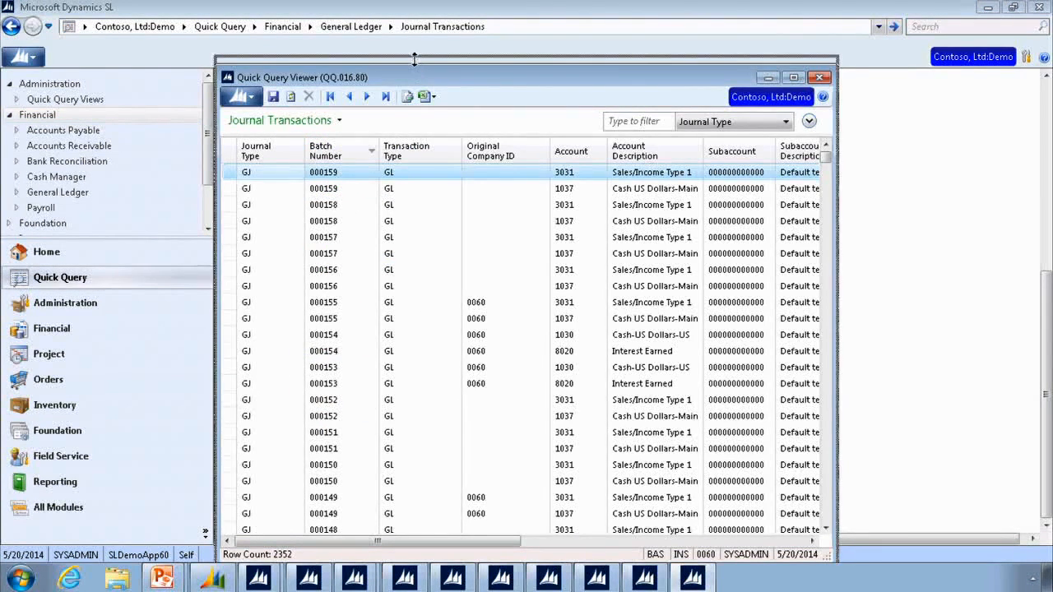
{"action": "left_click_drag", "start_coordinate": [414, 74], "coordinate": [413, 64]}
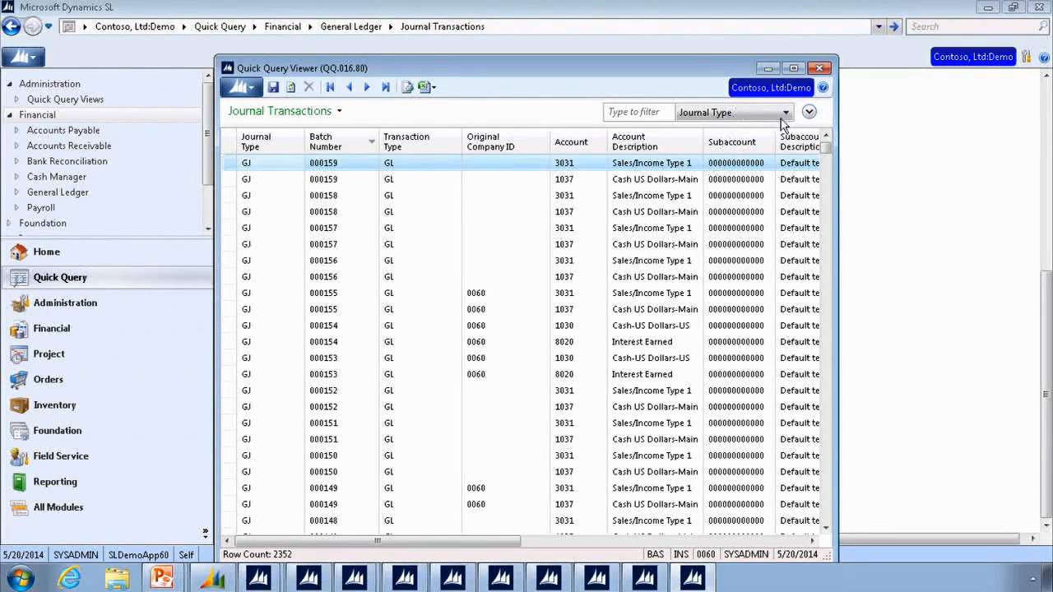
- Filter the journal transactions to journal type gj and browse the filtered list
{"action": "left_click_drag", "start_coordinate": [826, 149], "coordinate": [828, 242]}
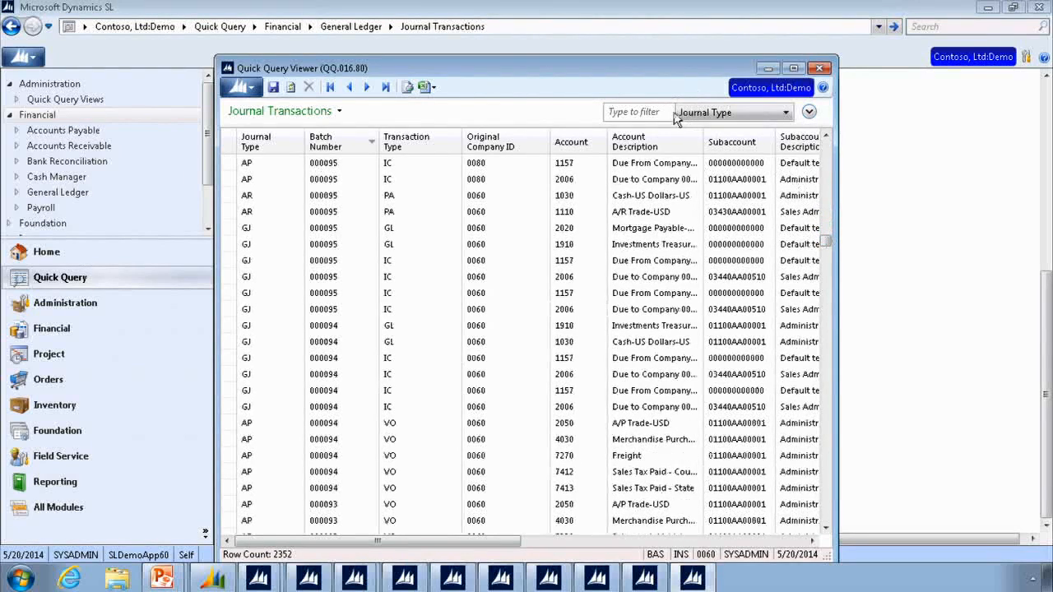
{"action": "left_click", "coordinate": [729, 113]}
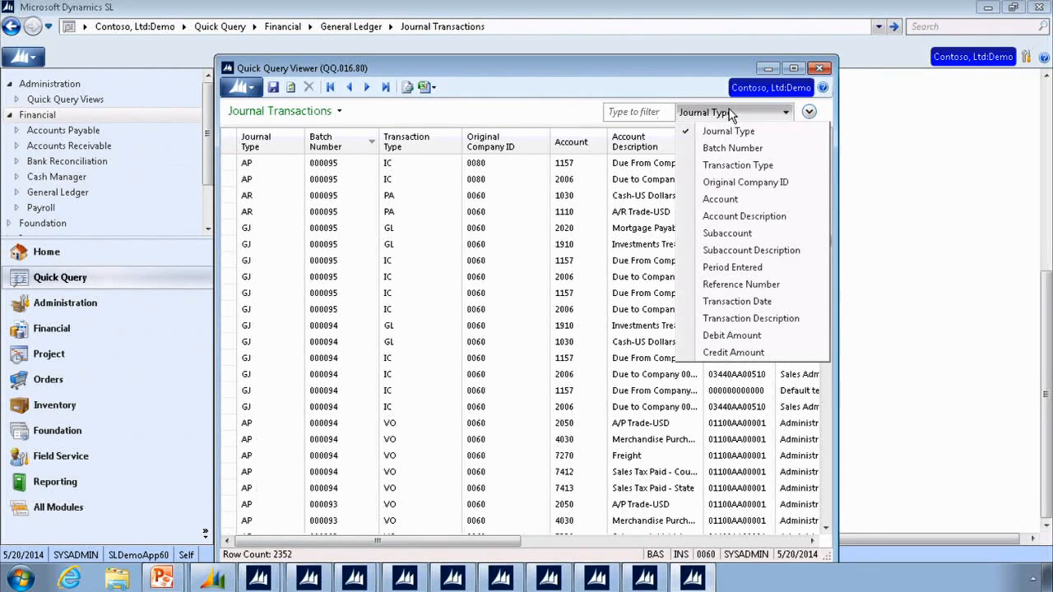
{"action": "left_click", "coordinate": [650, 112]}
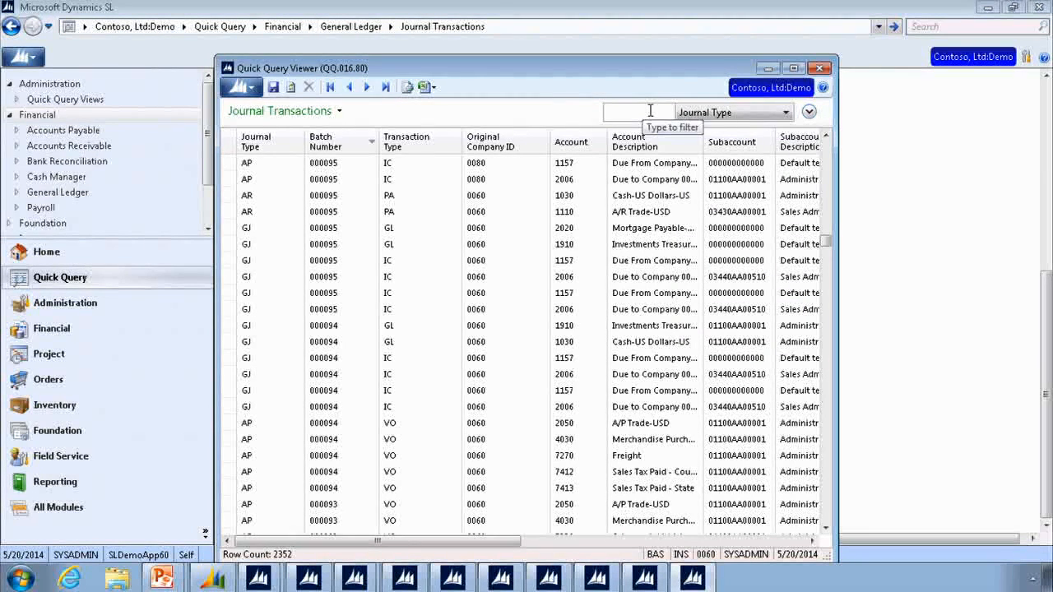
{"action": "type", "text": "gj"}
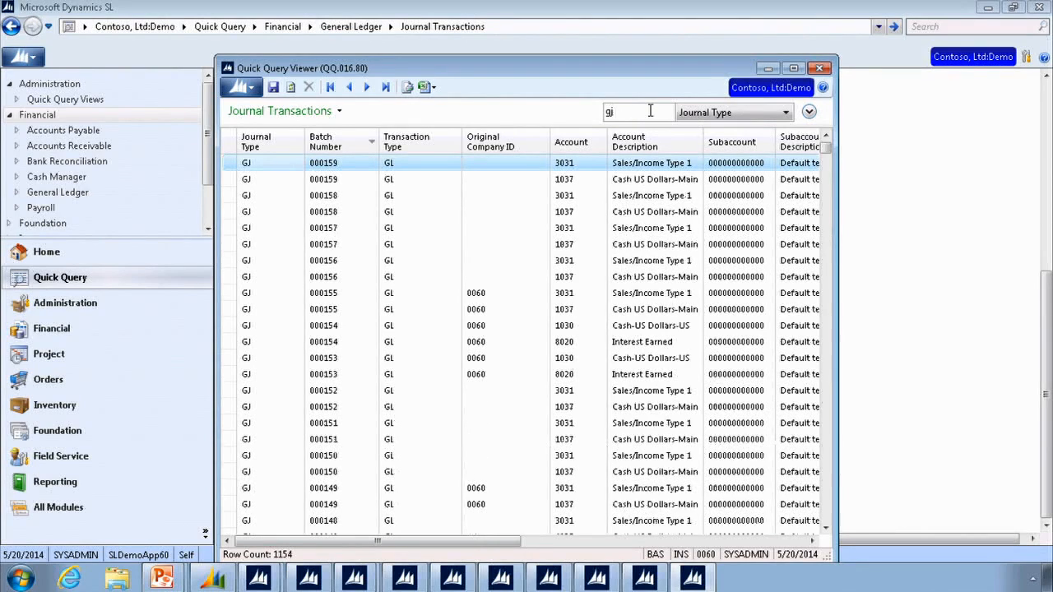
{"action": "scroll", "coordinate": [588, 356], "scroll_direction": "down", "scroll_amount": 4}
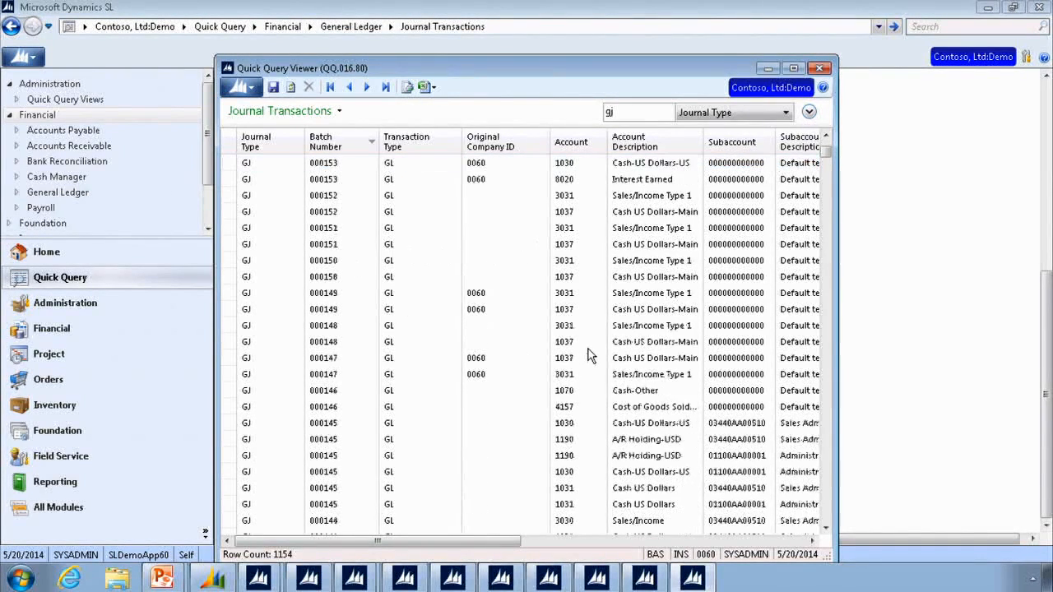
{"action": "scroll", "coordinate": [588, 355], "scroll_direction": "down", "scroll_amount": 1}
{"action": "scroll", "coordinate": [588, 355], "scroll_direction": "up", "scroll_amount": 5}
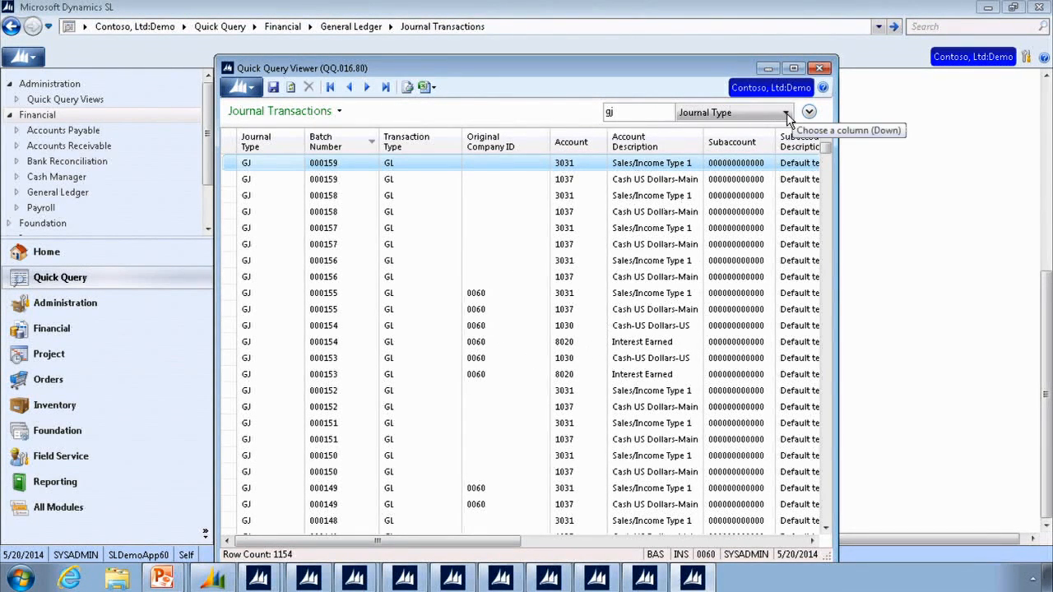
- Clear the quick filter and add a filter condition where Journal Type contains GJ
{"action": "left_click", "coordinate": [627, 112]}
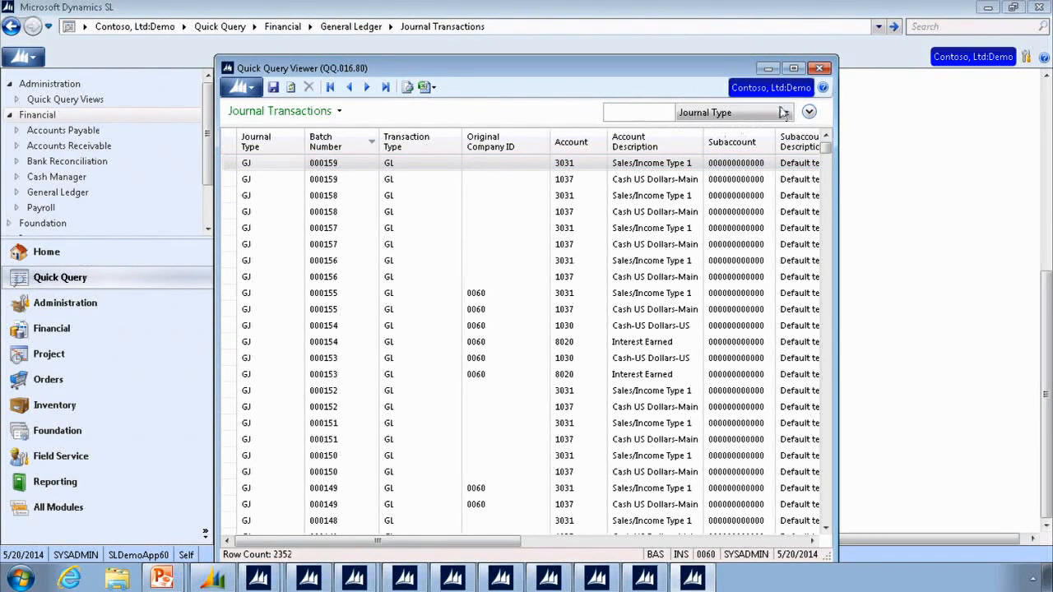
{"action": "left_click", "coordinate": [809, 112]}
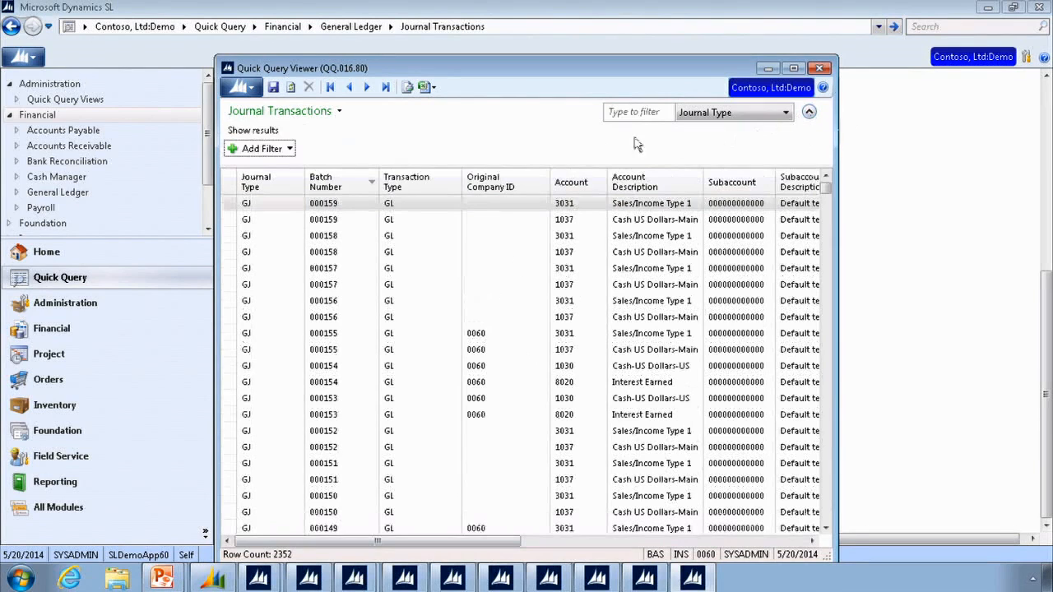
{"action": "left_click", "coordinate": [270, 149]}
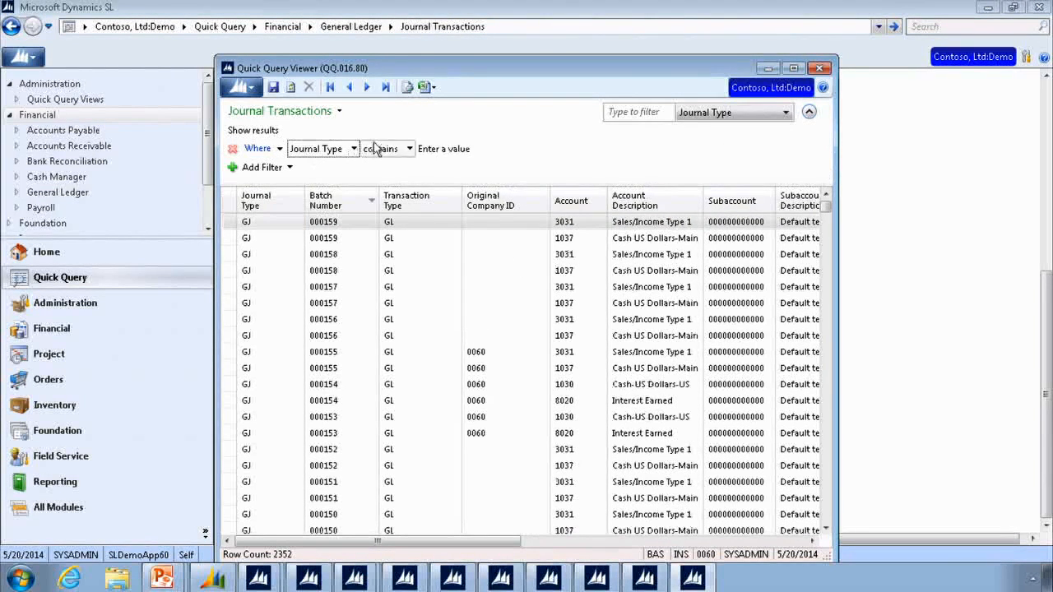
{"action": "left_click", "coordinate": [430, 148]}
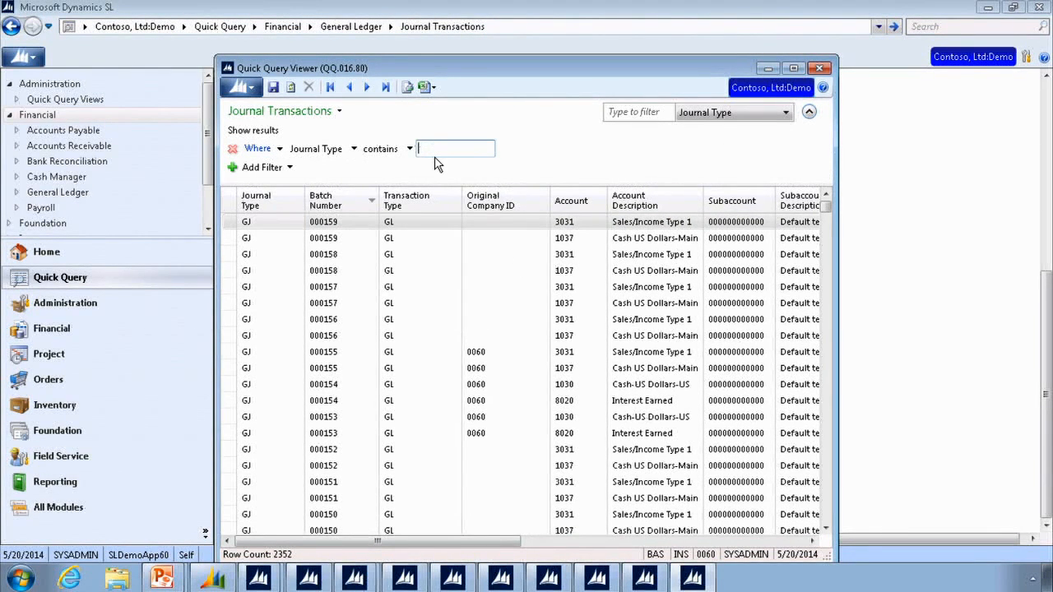
{"action": "key", "text": "Return"}
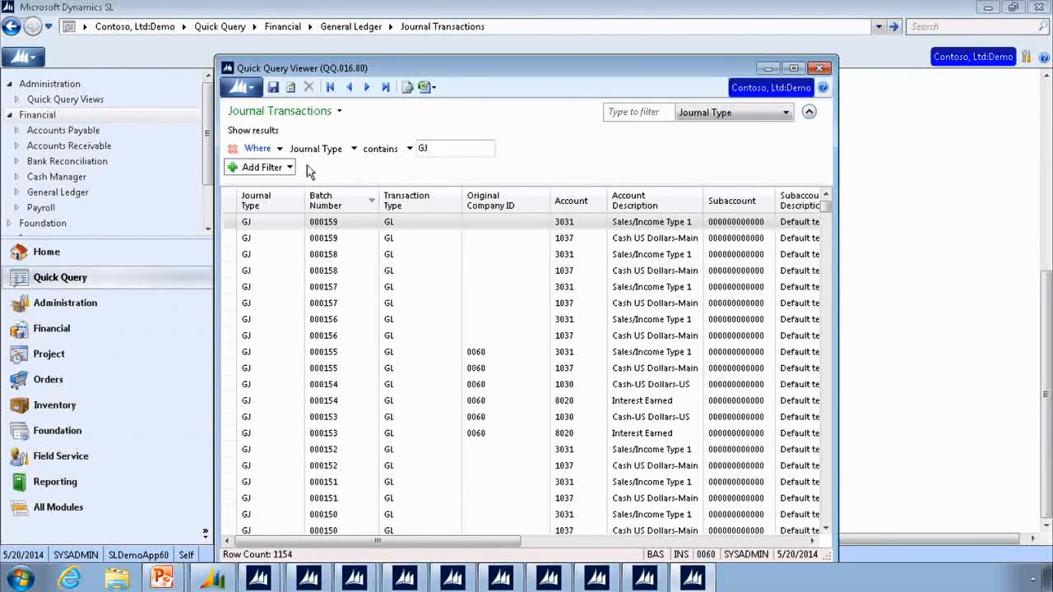
- Add a second filter condition on Batch Number and view the fields available for filtering
{"action": "left_click", "coordinate": [291, 168]}
{"action": "left_click", "coordinate": [321, 184]}
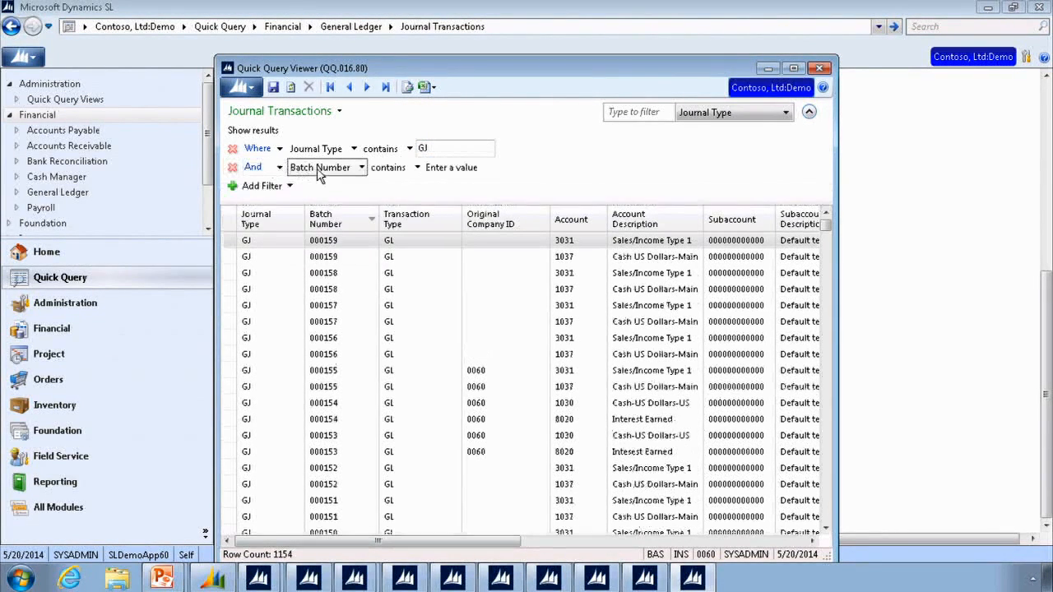
{"action": "left_click", "coordinate": [361, 167]}
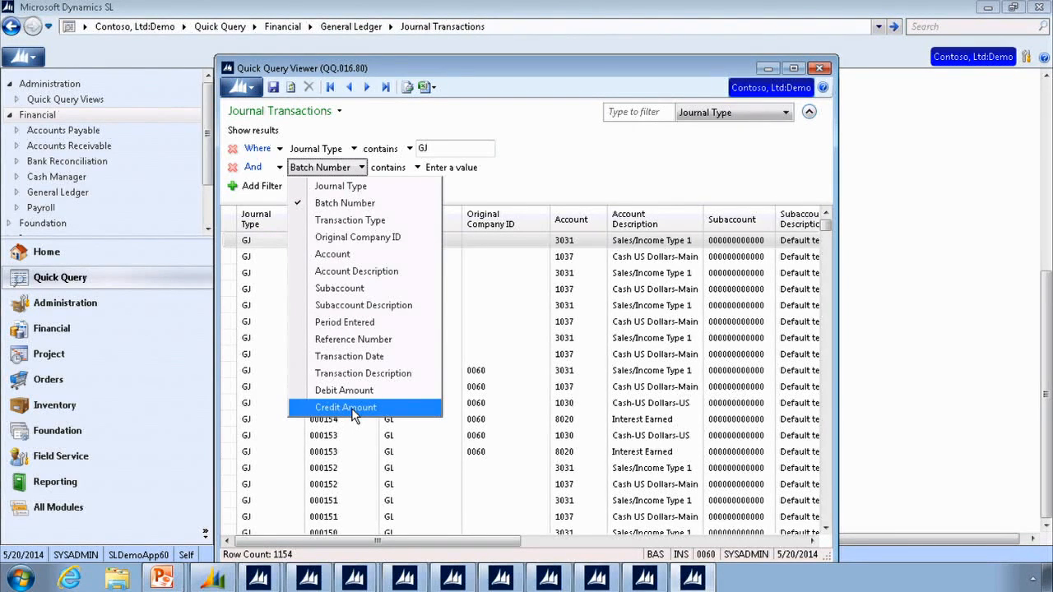
{"action": "left_click", "coordinate": [530, 194]}
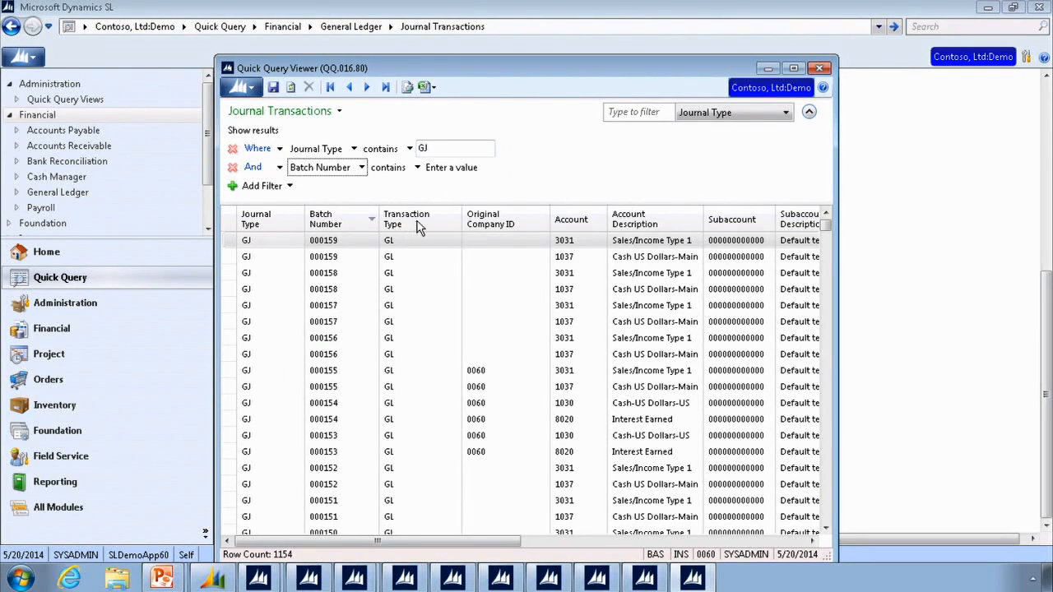
- Sort the transactions ascending by Account and move the Account column directly after Journal Type
{"action": "left_click", "coordinate": [579, 216]}
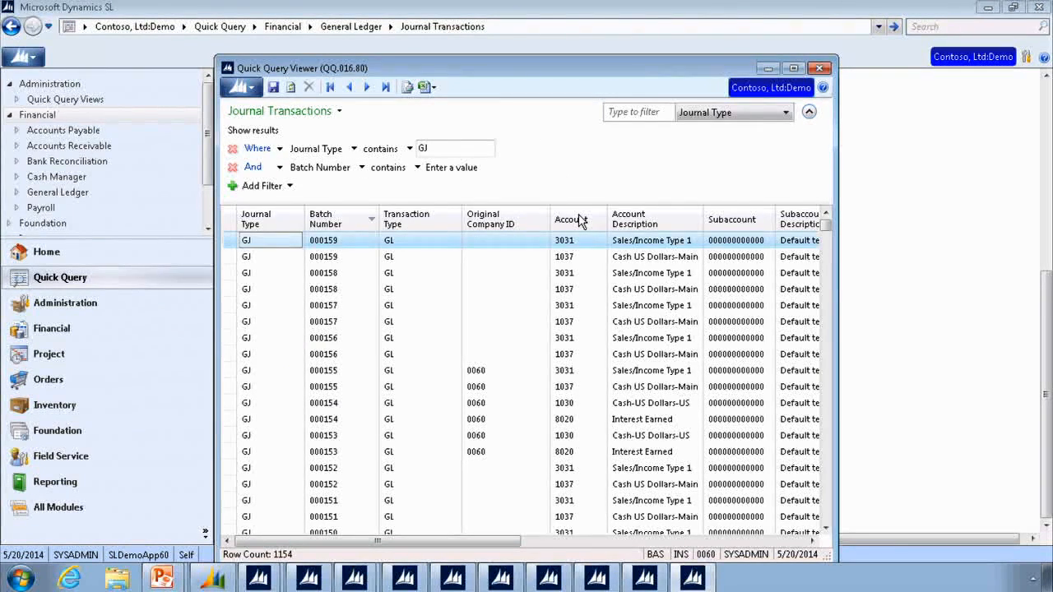
{"action": "left_click", "coordinate": [584, 220]}
{"action": "left_click_drag", "start_coordinate": [576, 221], "coordinate": [324, 219]}
- Remove the empty Batch Number filter condition and place the Transaction Type column ahead of Batch Number
{"action": "left_click", "coordinate": [231, 169]}
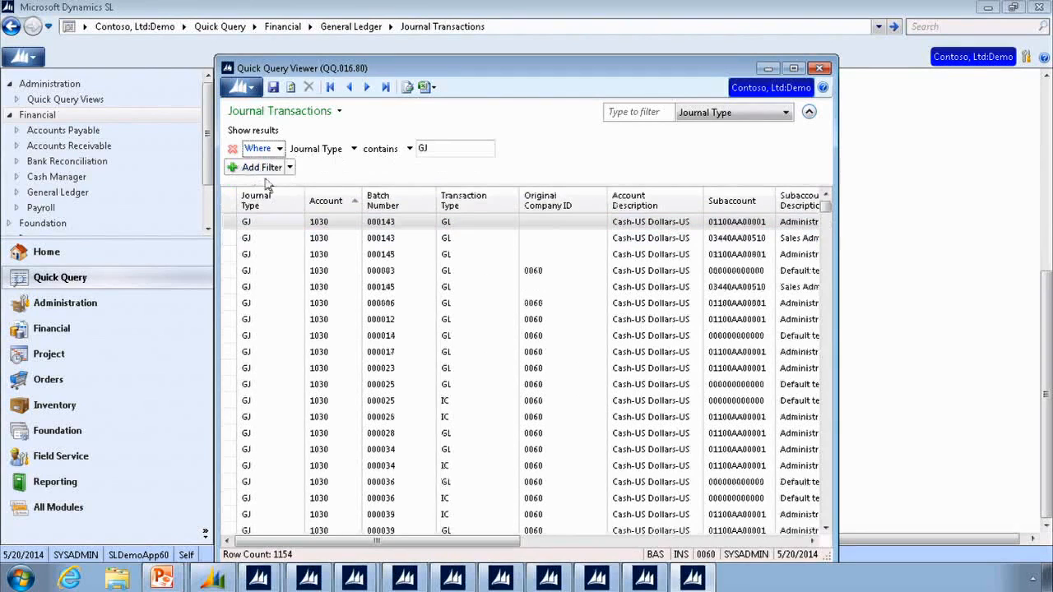
{"action": "left_click_drag", "start_coordinate": [532, 218], "coordinate": [532, 220]}
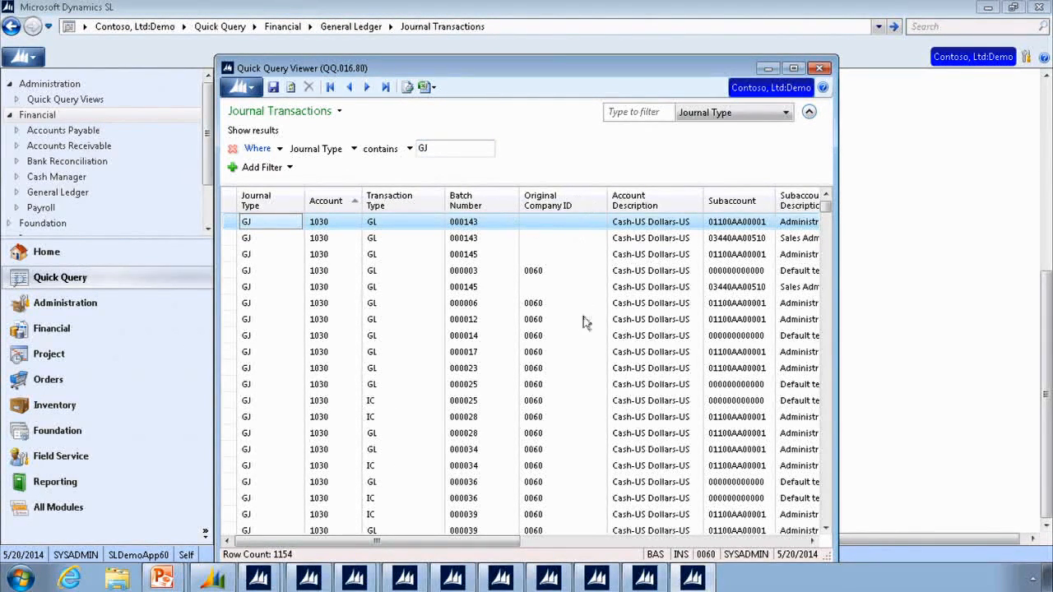
{"action": "scroll", "coordinate": [583, 321], "scroll_direction": "down", "scroll_amount": 5}
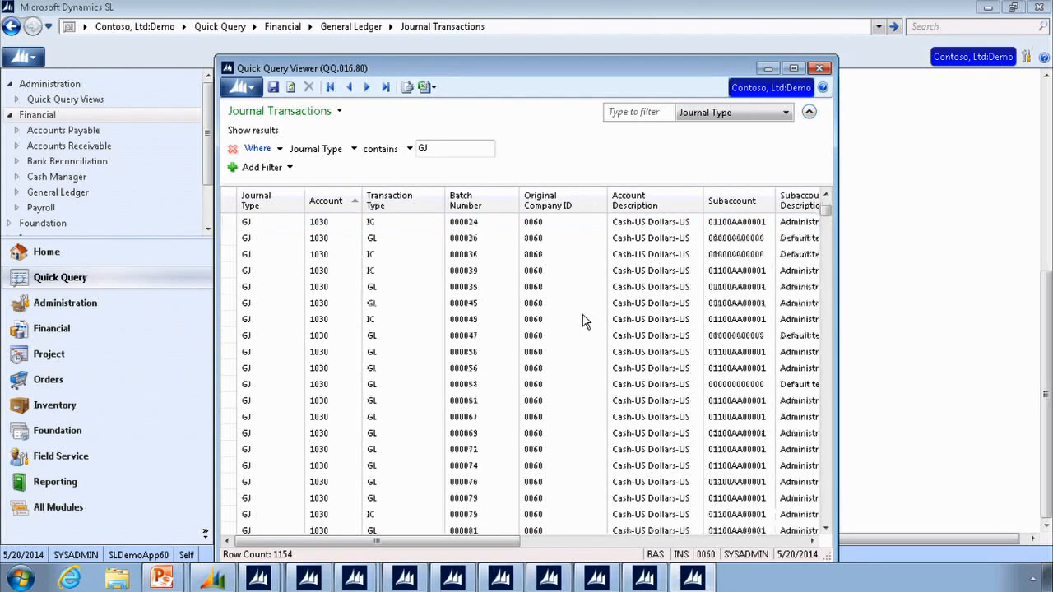
{"action": "scroll", "coordinate": [582, 309], "scroll_direction": "up", "scroll_amount": 4}
- Remove the Original Company ID column and review the available columns in Choose Columns, accepting the current selection
{"action": "right_click", "coordinate": [563, 203]}
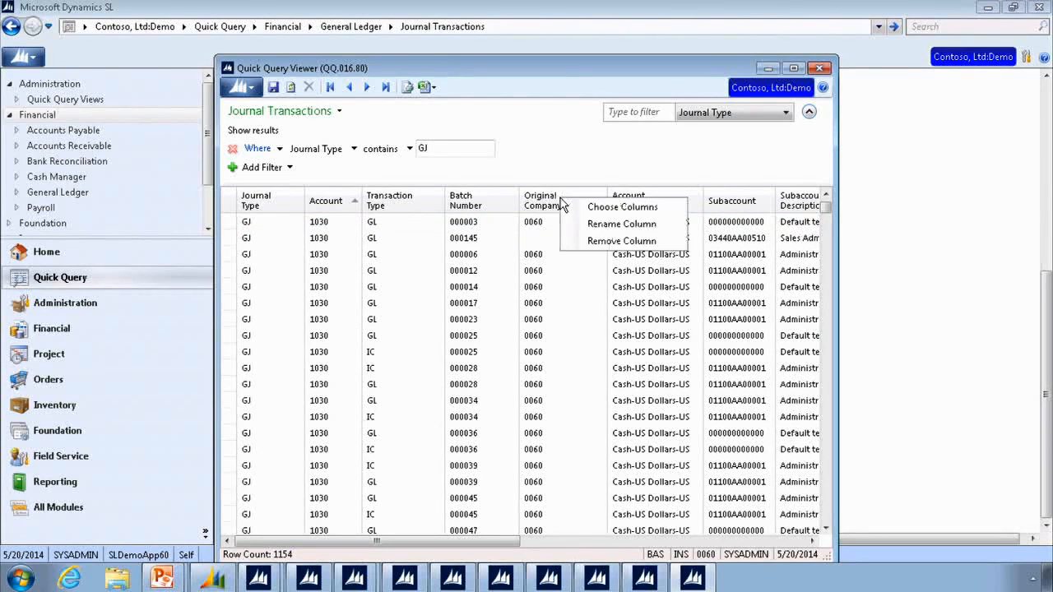
{"action": "left_click", "coordinate": [610, 241]}
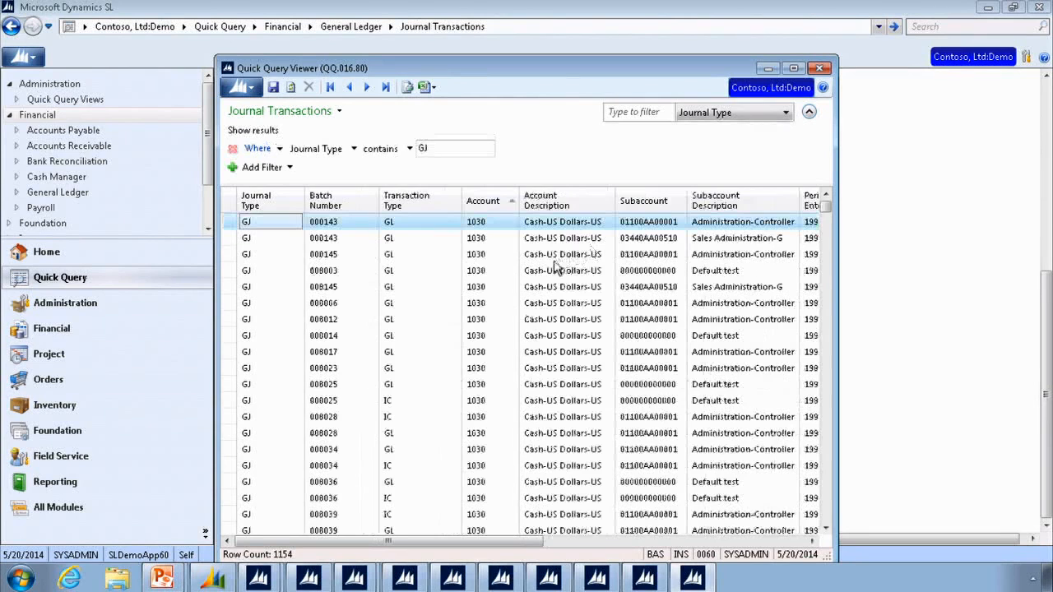
{"action": "right_click", "coordinate": [549, 202]}
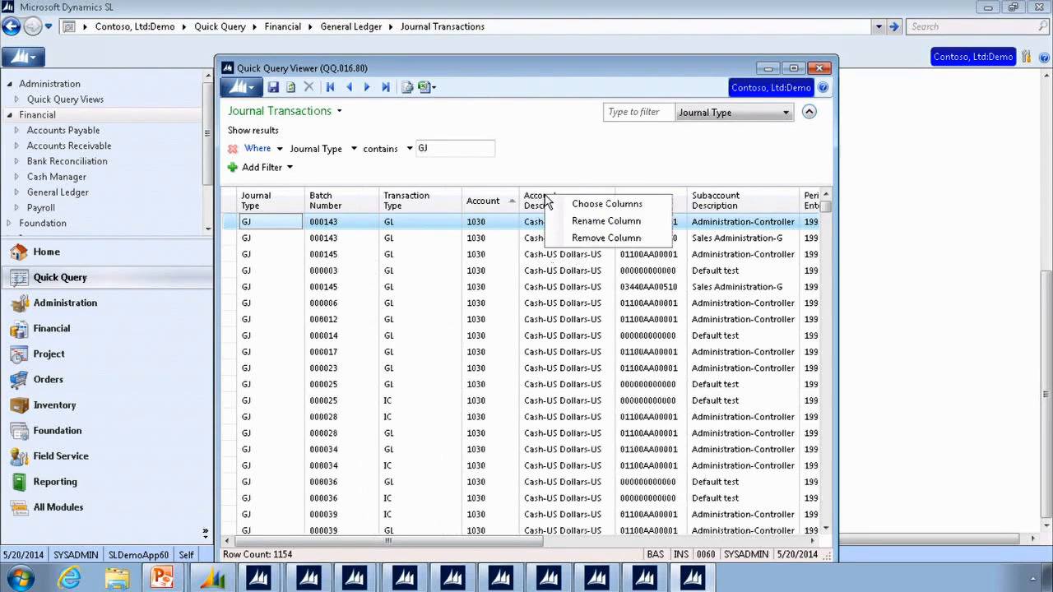
{"action": "left_click", "coordinate": [592, 207]}
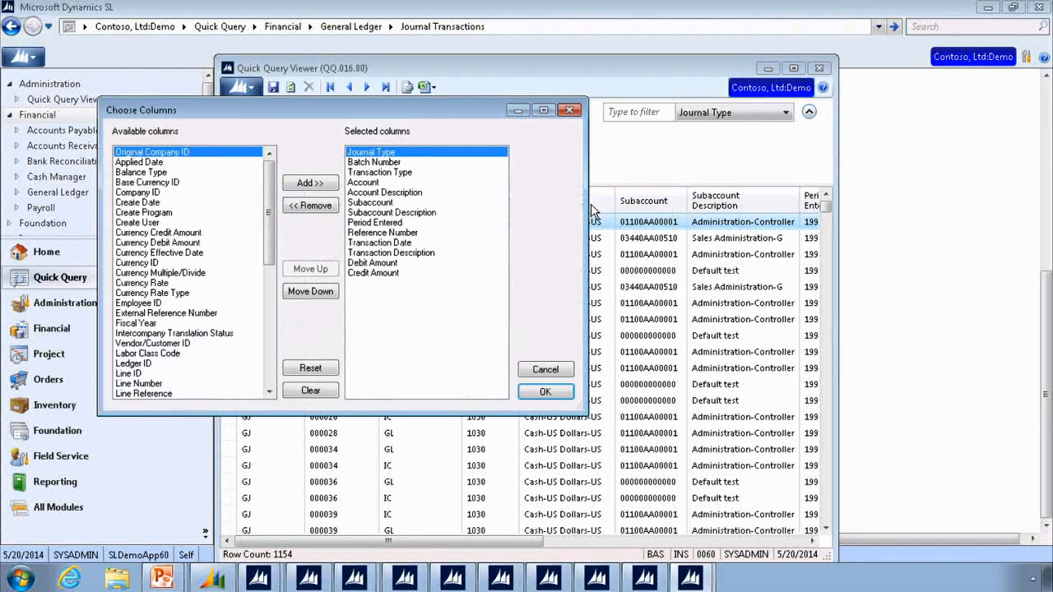
{"action": "mouse_move", "coordinate": [269, 210]}
{"action": "left_mouse_down"}
{"action": "mouse_move", "coordinate": [251, 328]}
{"action": "mouse_move", "coordinate": [278, 219]}
{"action": "left_mouse_up"}
{"action": "left_click", "coordinate": [545, 391]}
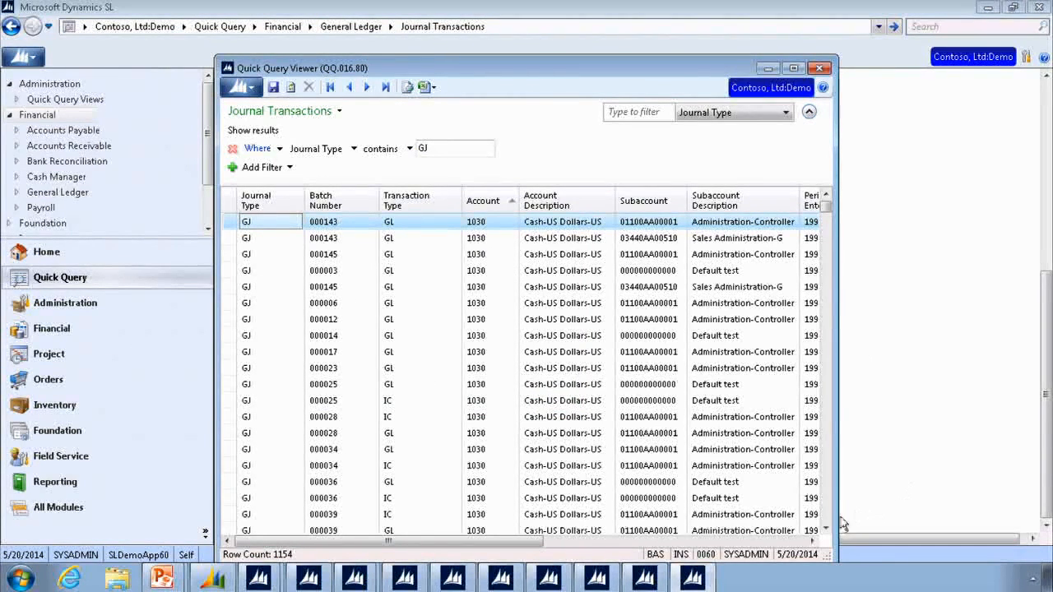
- Export the filtered transactions to Excel with Copy To Table and look through the Journal Type and Account filter options
{"action": "left_click", "coordinate": [433, 85]}
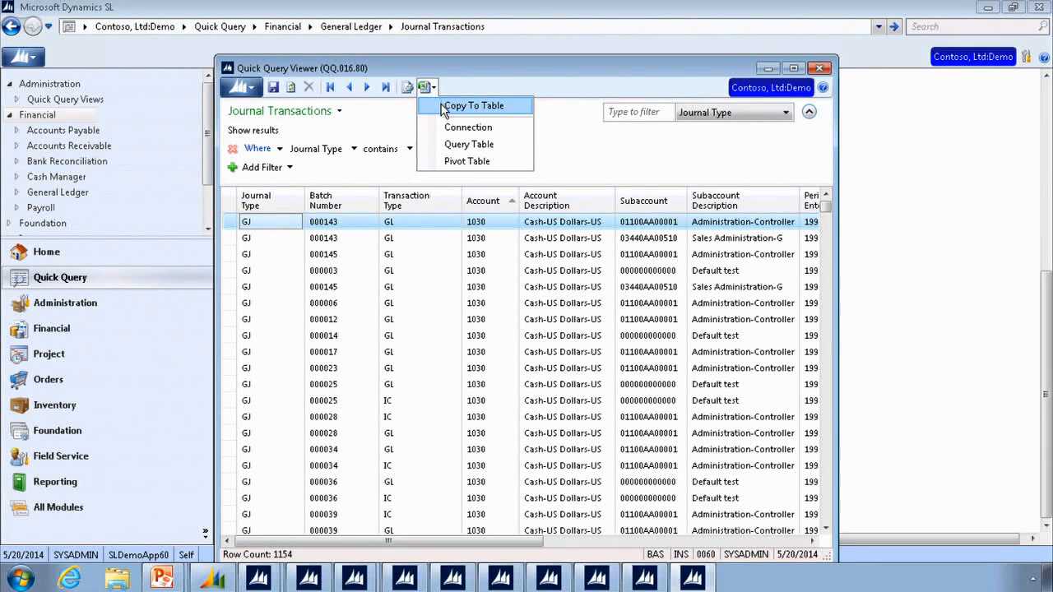
{"action": "left_click", "coordinate": [444, 107]}
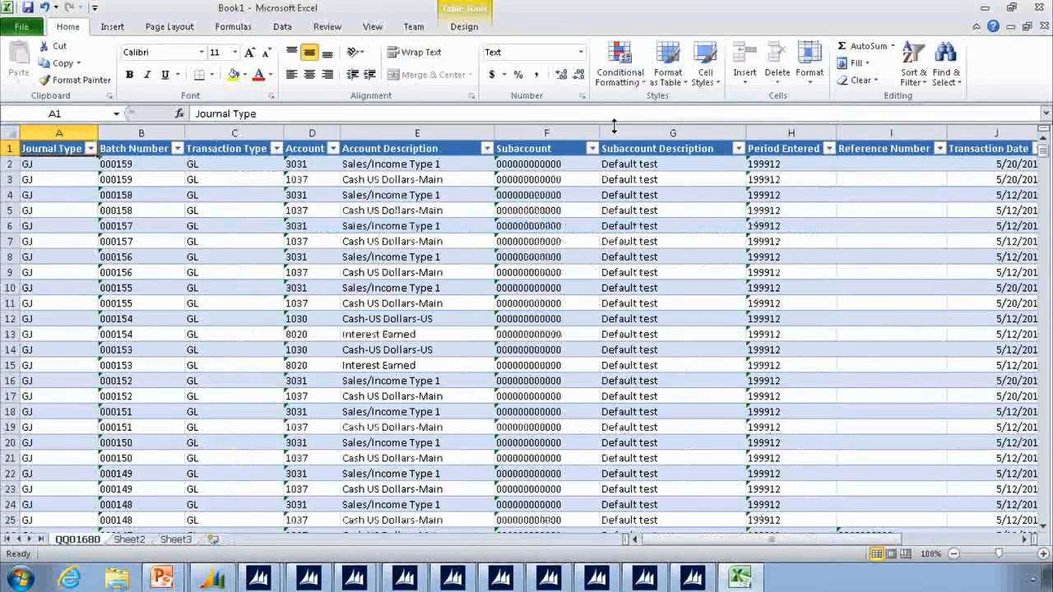
{"action": "left_click", "coordinate": [91, 148]}
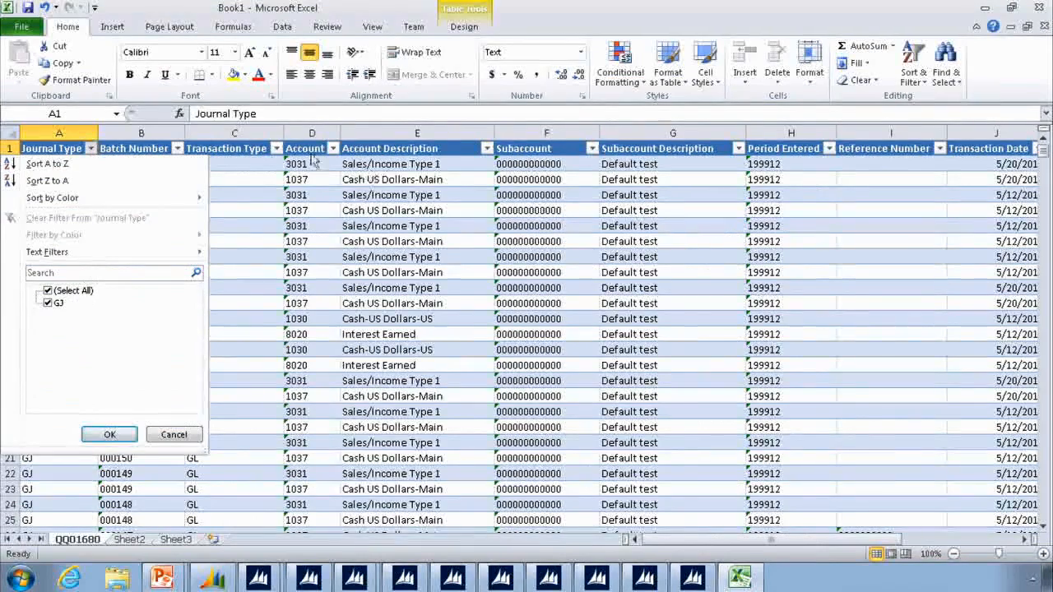
{"action": "left_click", "coordinate": [278, 145]}
{"action": "left_click", "coordinate": [333, 149]}
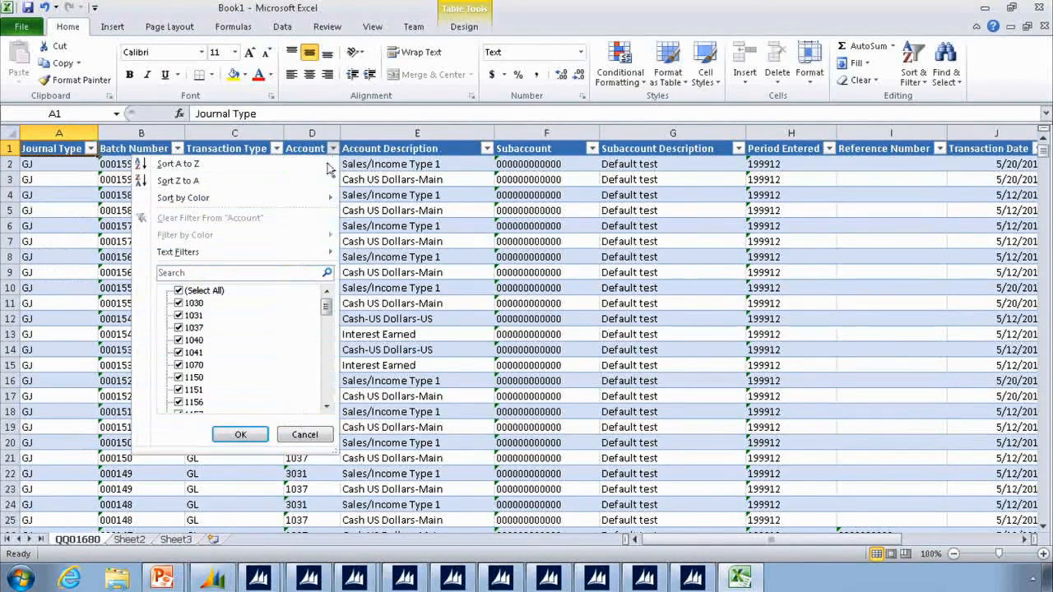
{"action": "left_click", "coordinate": [302, 434]}
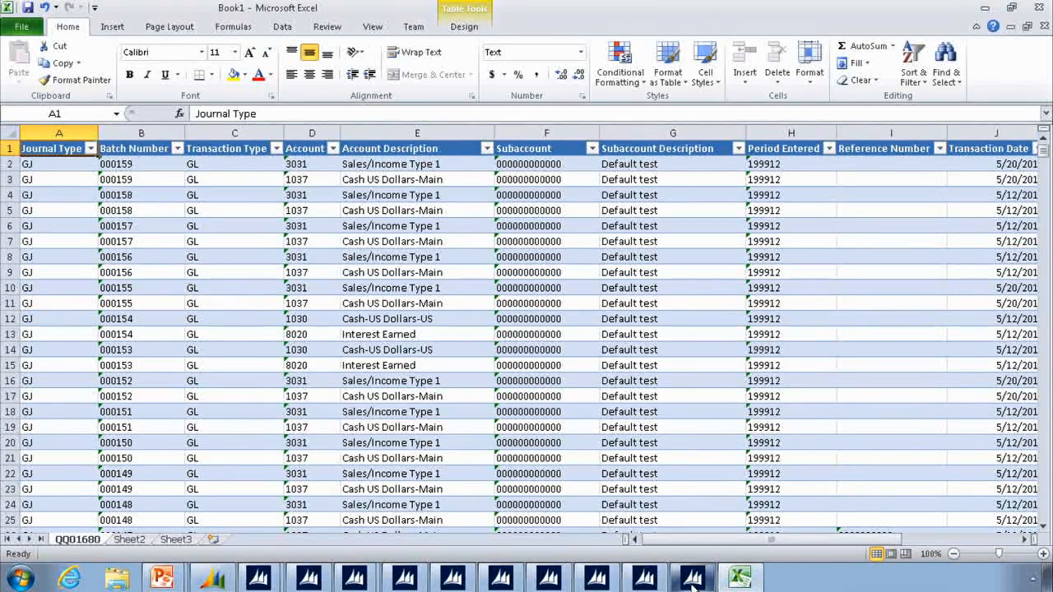
- Return to the Quick Query Viewer, create an Excel Query Table with filtered rows and selected columns, and show Excel's data commands
{"action": "mouse_move", "coordinate": [692, 578]}
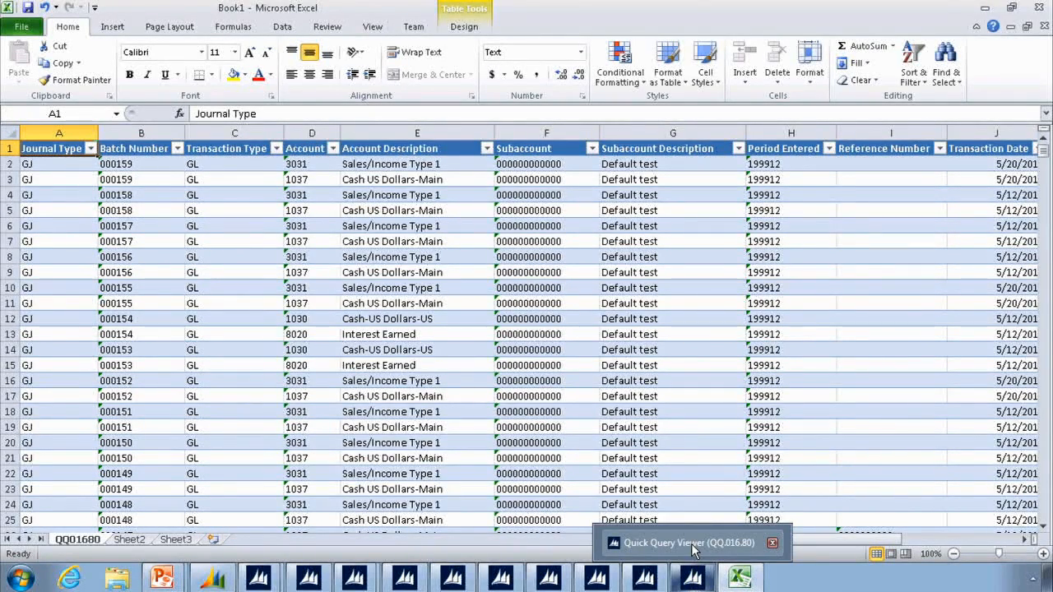
{"action": "left_click", "coordinate": [691, 543]}
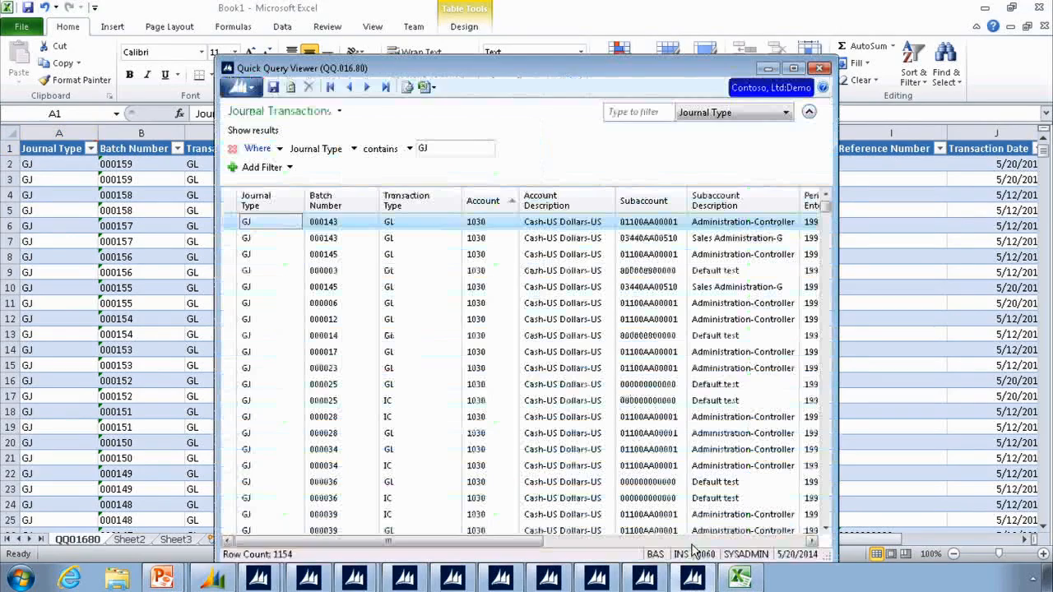
{"action": "left_click", "coordinate": [426, 87]}
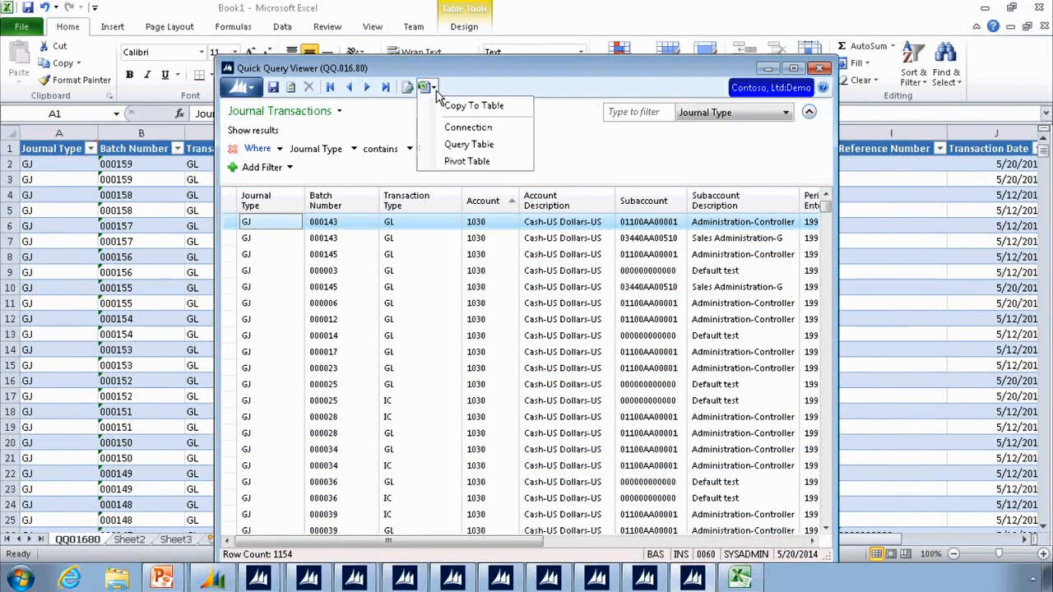
{"action": "left_click", "coordinate": [459, 144]}
{"action": "left_click", "coordinate": [452, 281]}
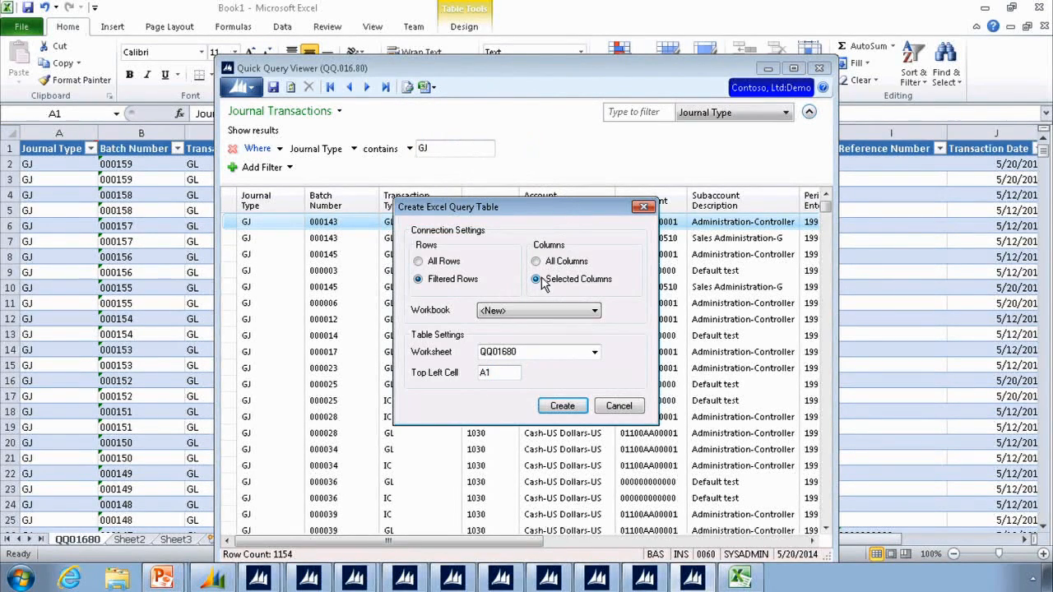
{"action": "left_click", "coordinate": [562, 405]}
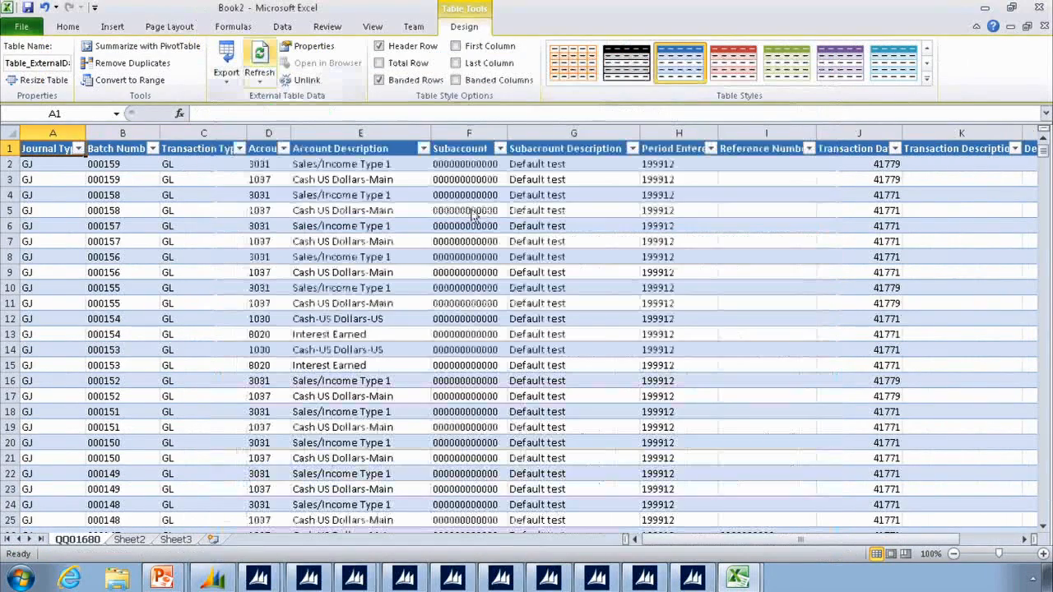
{"action": "left_click", "coordinate": [284, 29]}
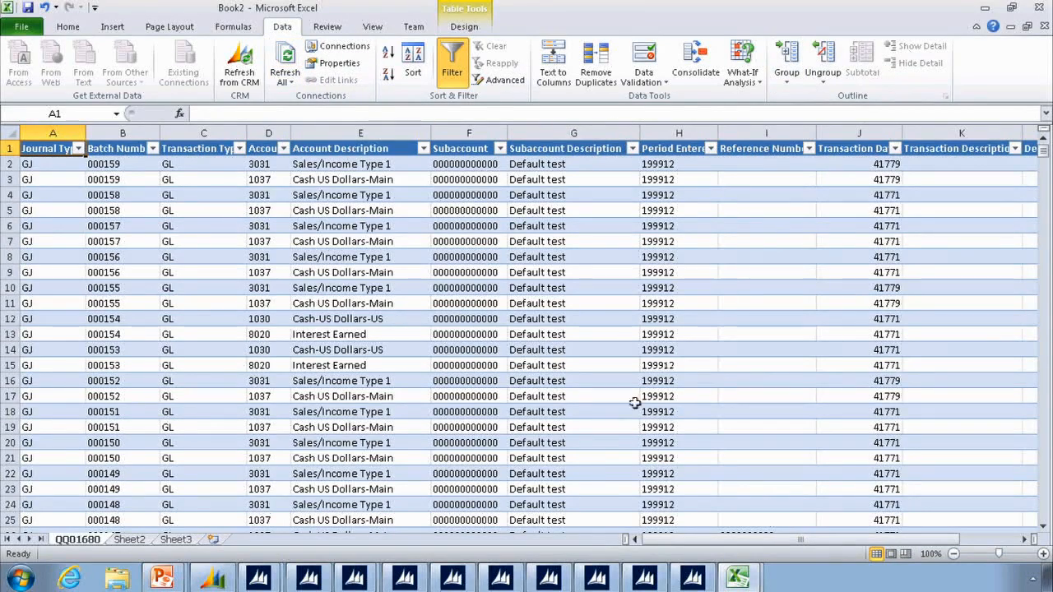
- Return to the Quick Query Viewer and create an Excel Pivot Table in a new workbook using filtered rows and selected columns
{"action": "left_click", "coordinate": [695, 581]}
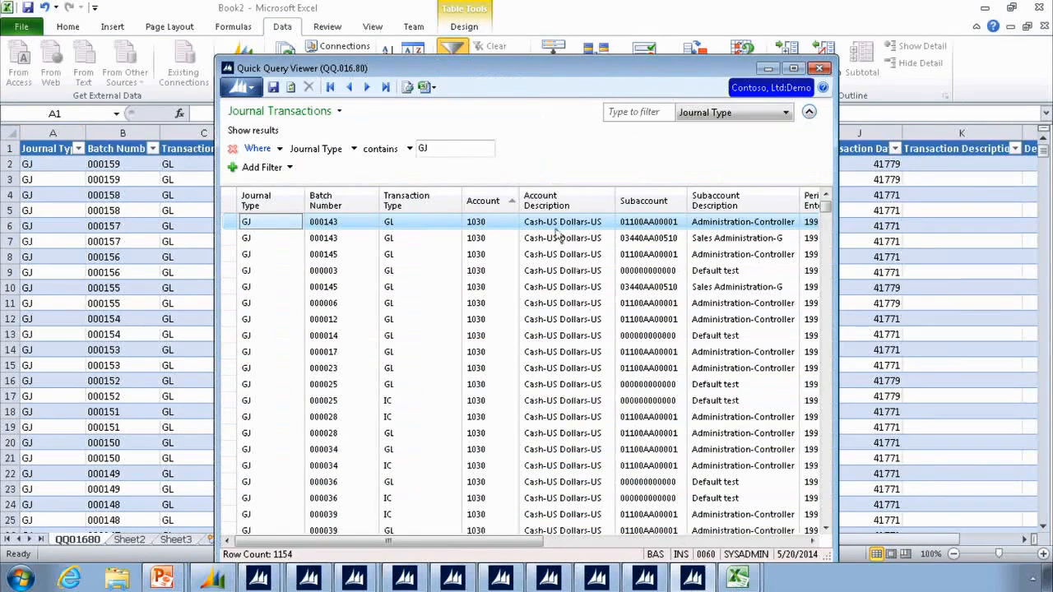
{"action": "left_click", "coordinate": [434, 88]}
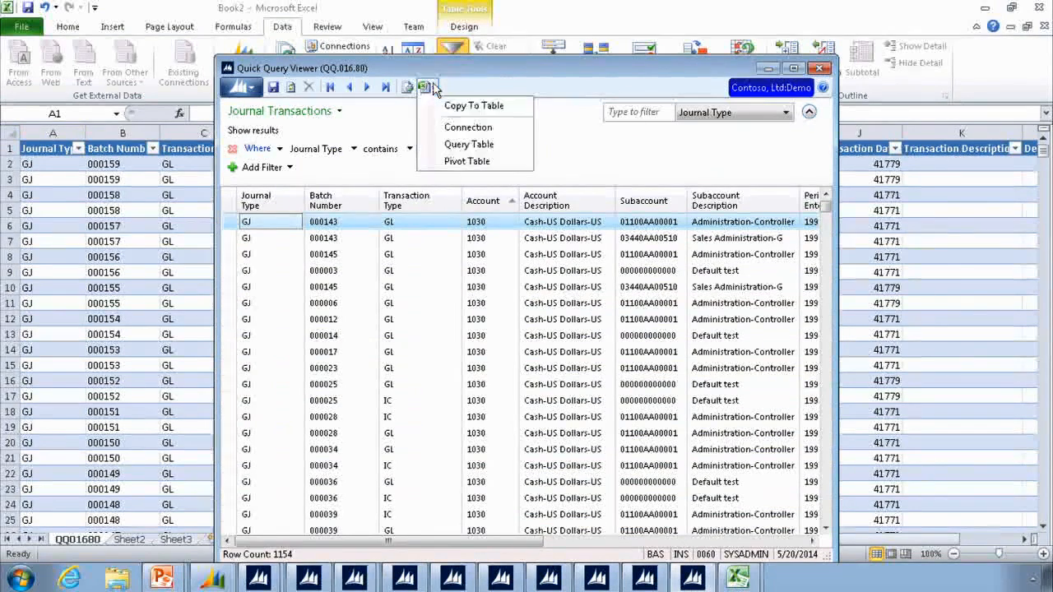
{"action": "left_click", "coordinate": [455, 162]}
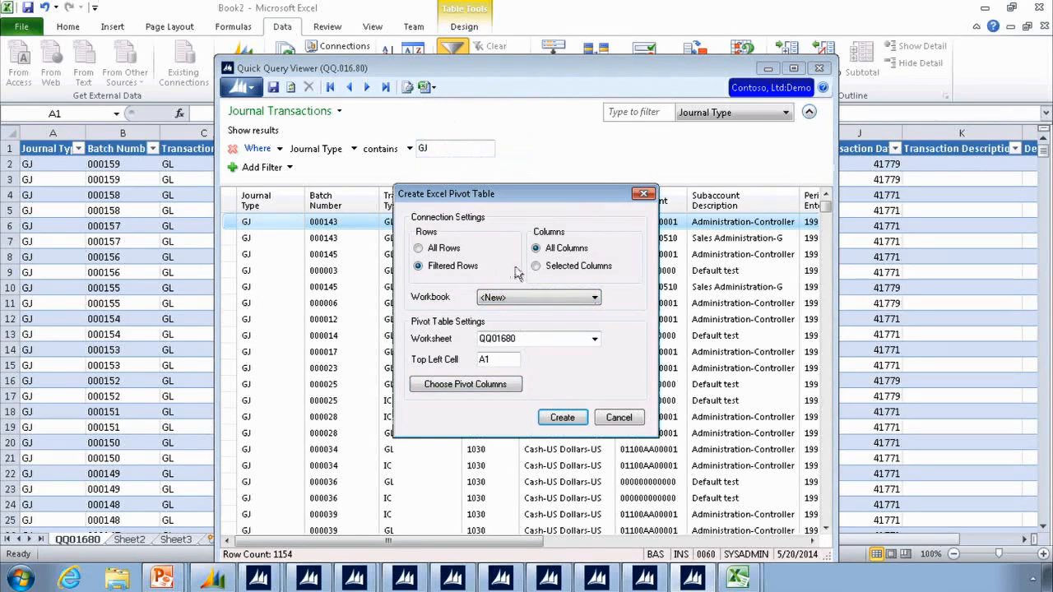
{"action": "left_click", "coordinate": [577, 268]}
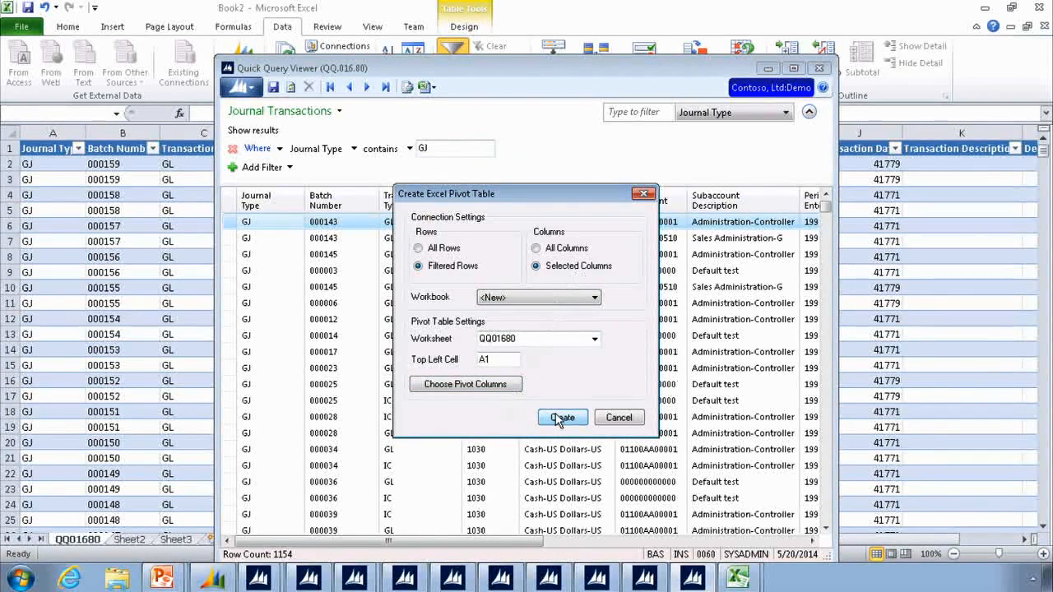
{"action": "left_click", "coordinate": [560, 418]}
- Switch back to the Quick Query Viewer and view the maintenance screens that can be opened from a transaction row
{"action": "left_click", "coordinate": [352, 8]}
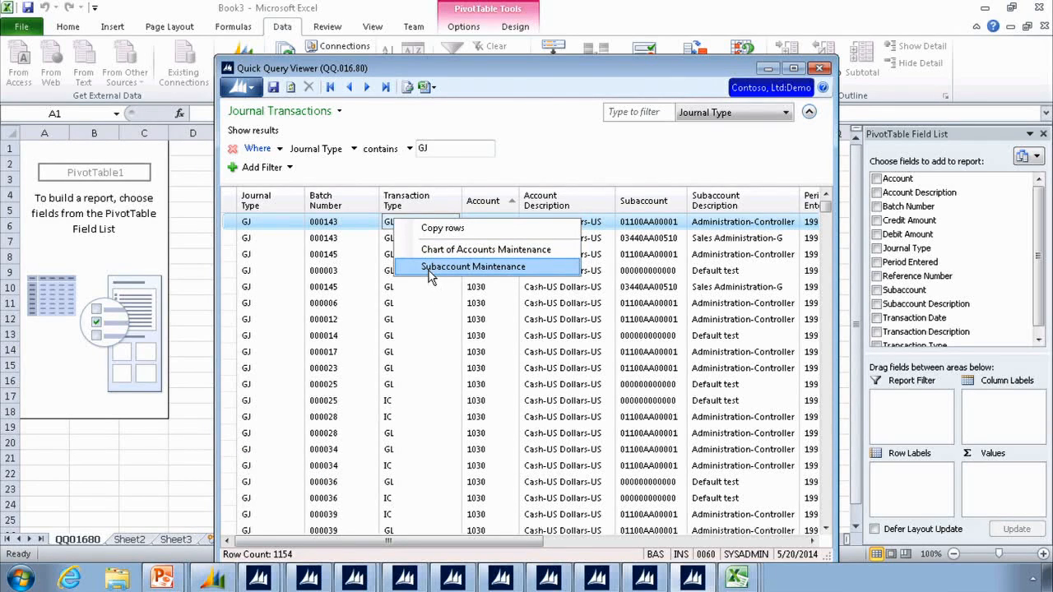
{"action": "left_click", "coordinate": [329, 260]}
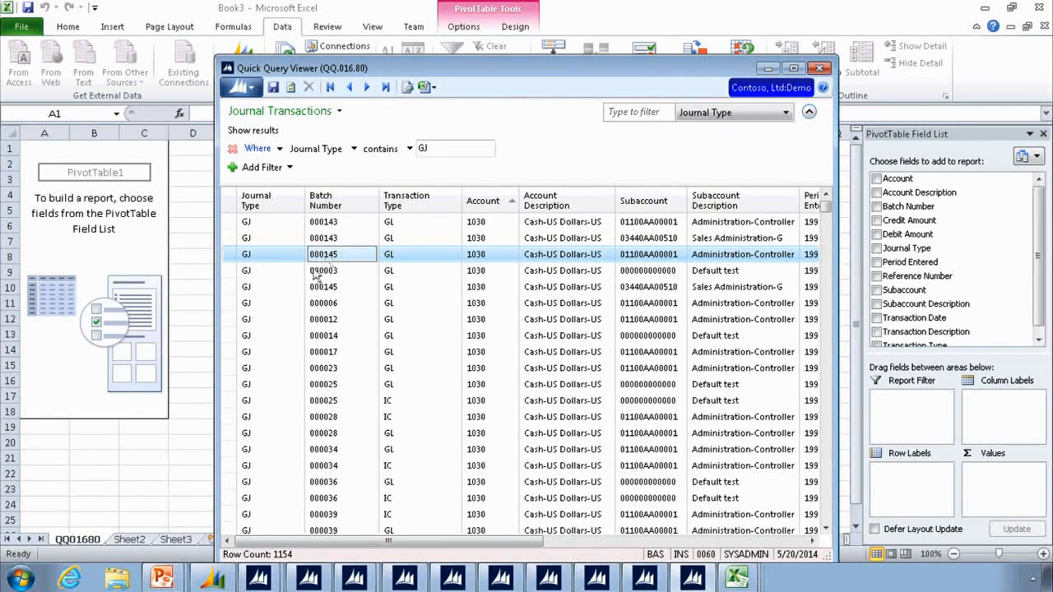
- Switch to the PowerPoint slide show and advance to the What We Learned slide for Module 1: General Ledger
{"action": "mouse_move", "coordinate": [162, 578]}
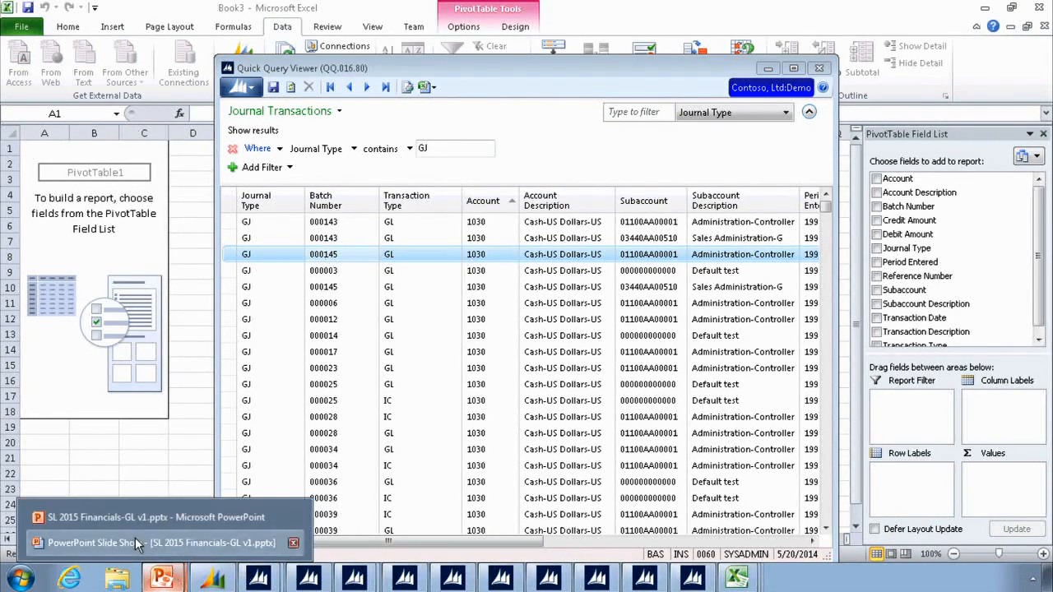
{"action": "left_click", "coordinate": [135, 537]}
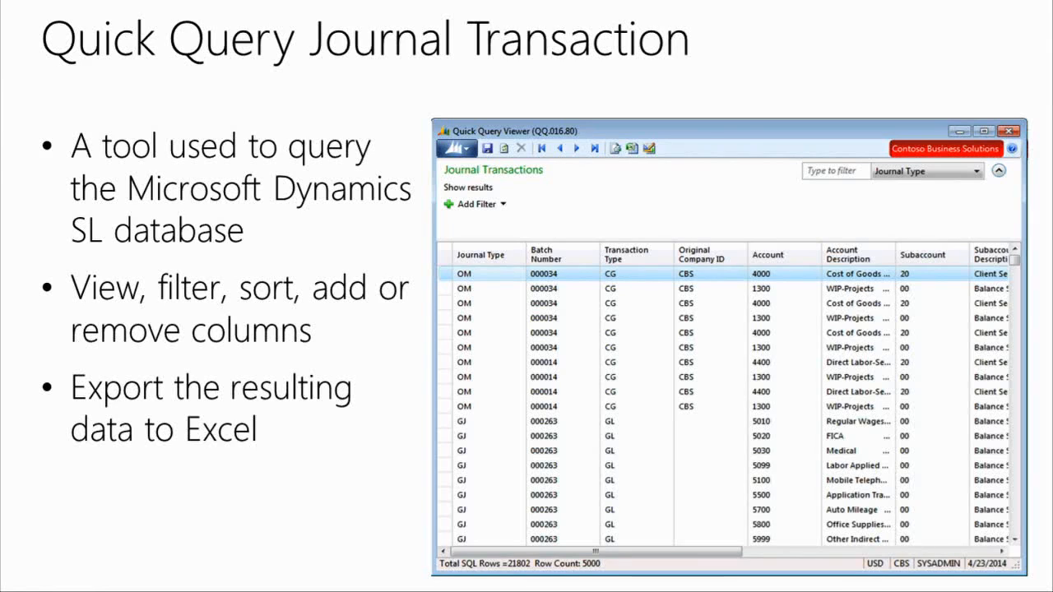
{"action": "left_click", "coordinate": [313, 460]}
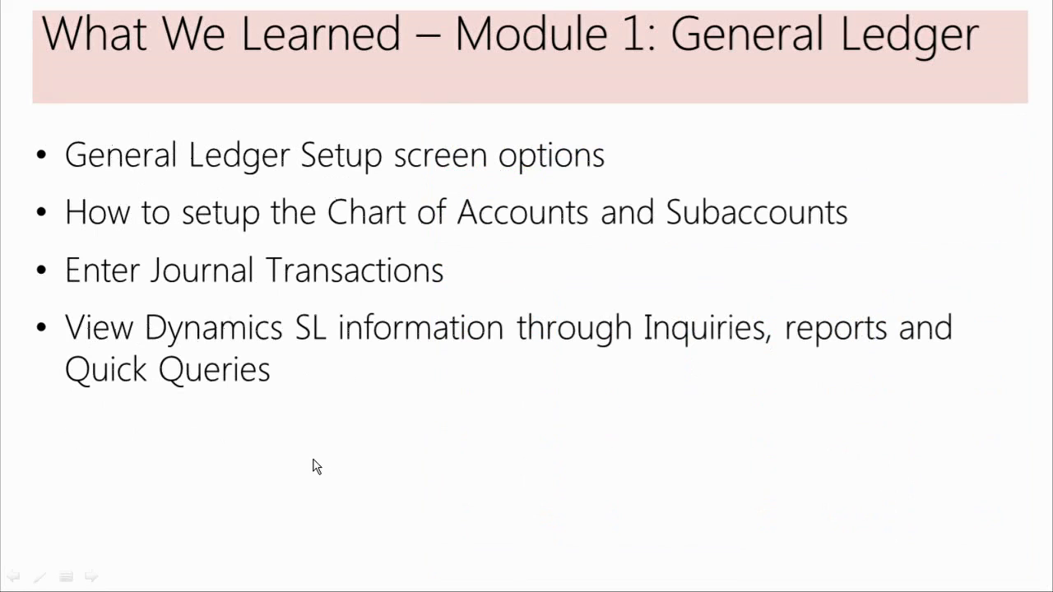